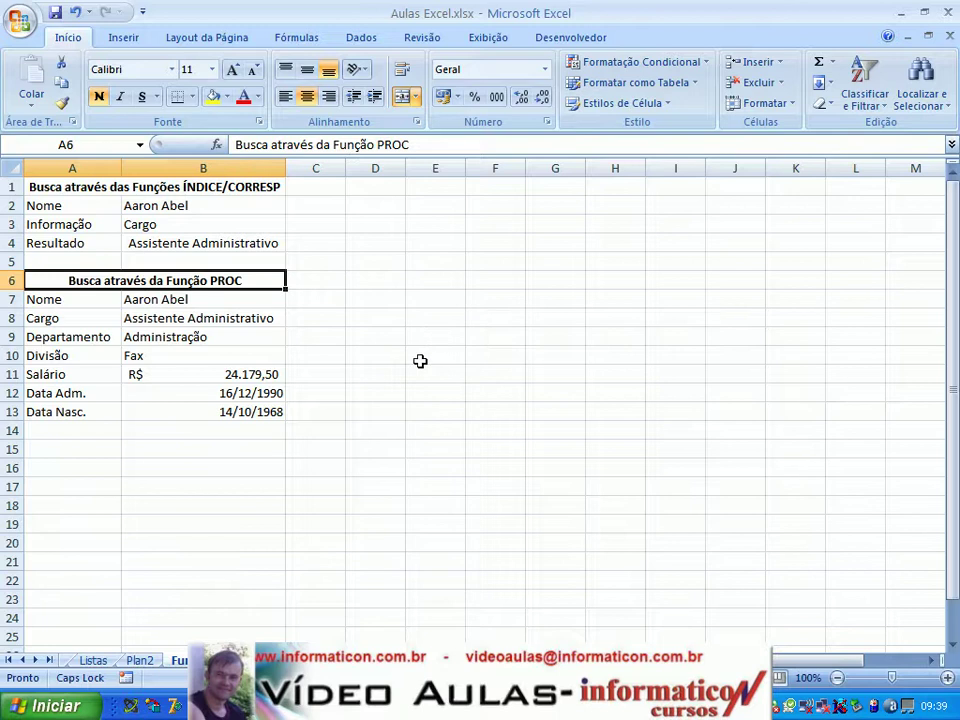
# Copy the merged heading "Busca através da Função PROC" from A6 to D6 and widen columns D and E to fit it.
pyautogui.hotkey('ctrl', 'c')
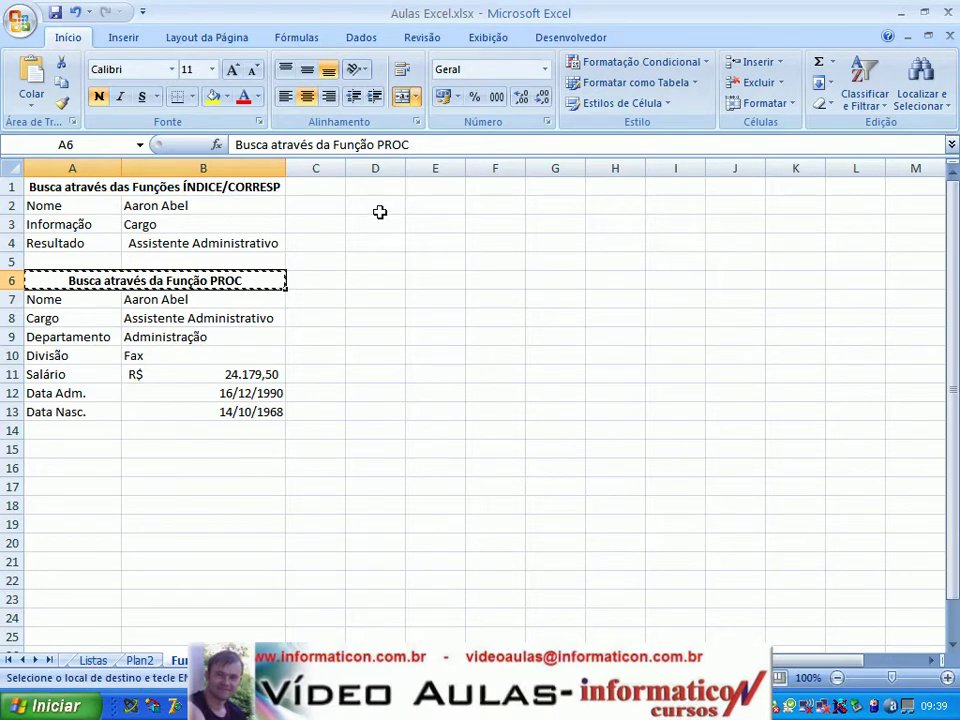
pyautogui.click(374, 281)
pyautogui.hotkey('ctrl', 'v')
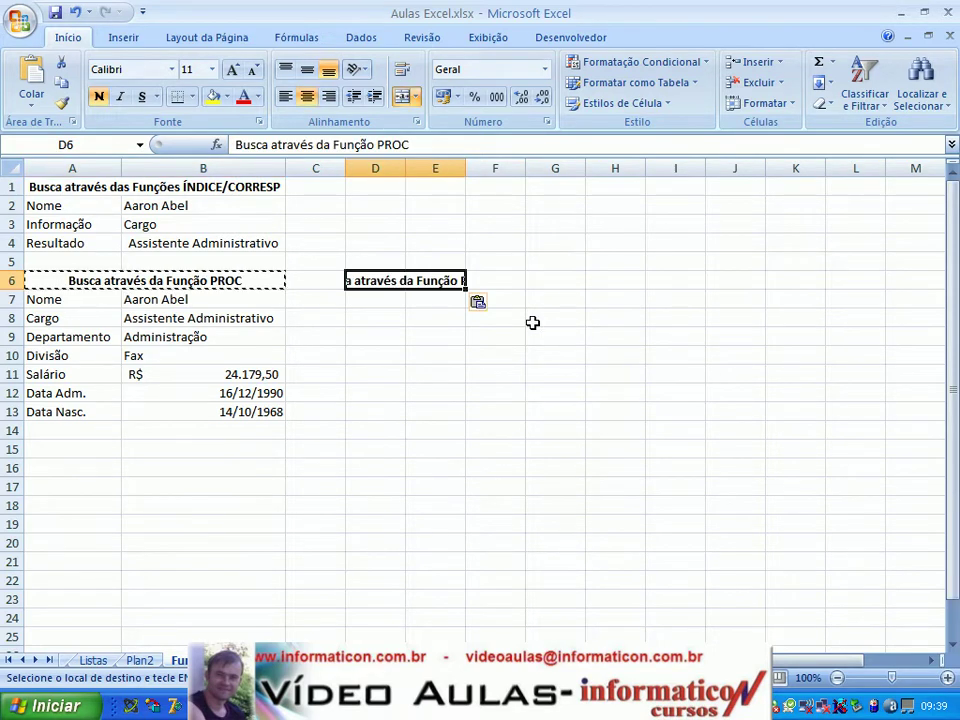
pyautogui.moveTo(405, 168); pyautogui.dragTo(441, 166)
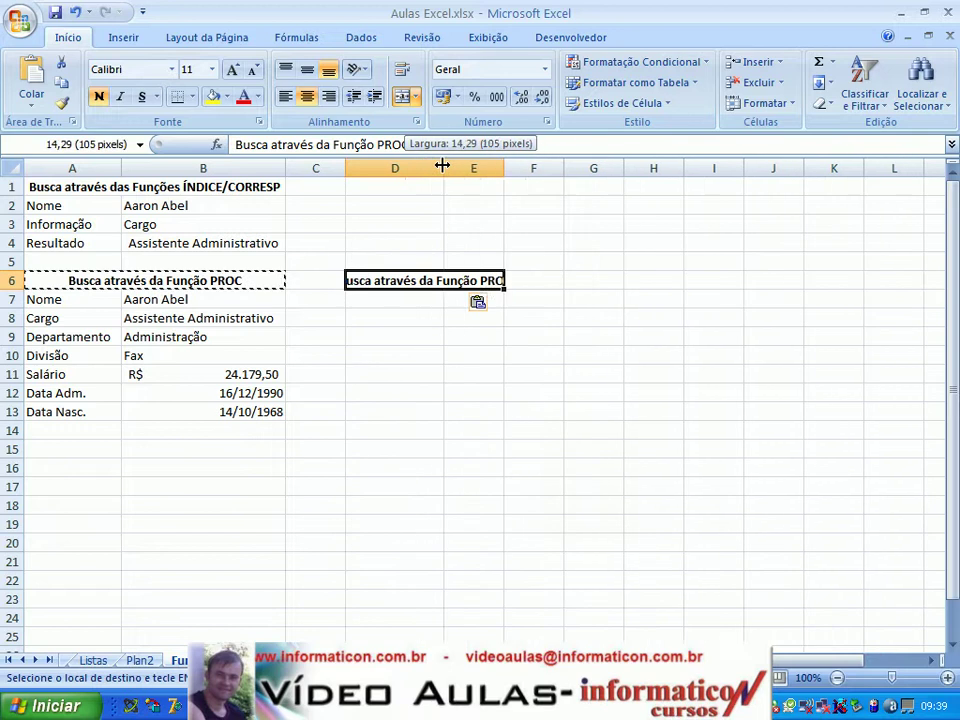
pyautogui.moveTo(505, 164); pyautogui.dragTo(557, 163)
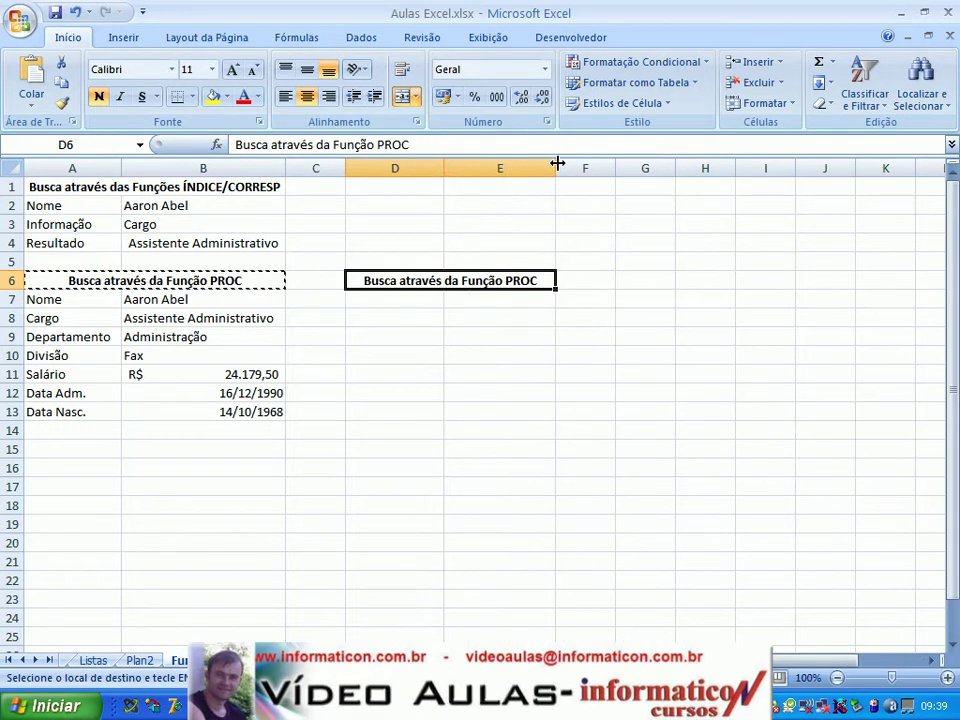
pyautogui.click(396, 300)
pyautogui.press('Escape')
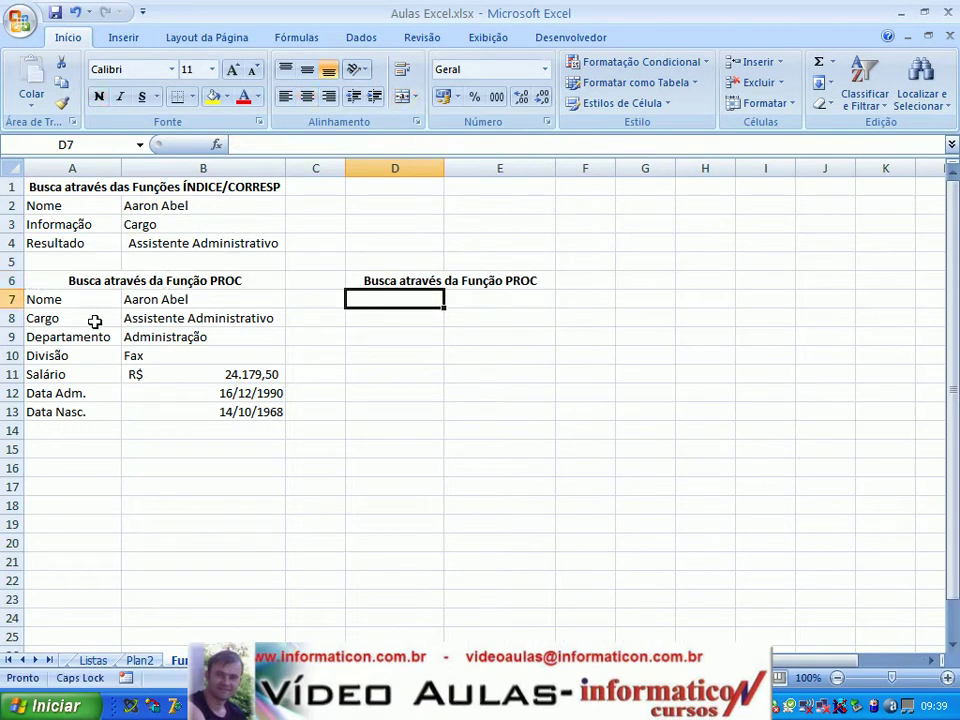
# Copy the field labels Nome through Data Nasc. from A7:A13 to D7:D13.
pyautogui.moveTo(77, 302); pyautogui.dragTo(64, 410)
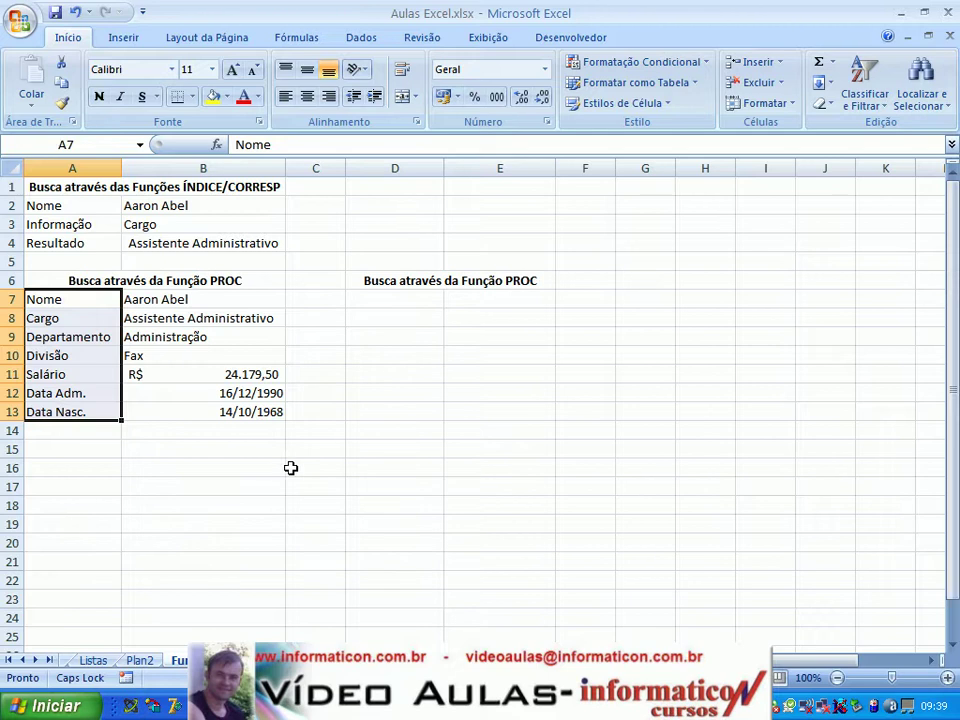
pyautogui.hotkey('ctrl', 'c')
pyautogui.click(407, 298)
pyautogui.hotkey('ctrl', 'v')
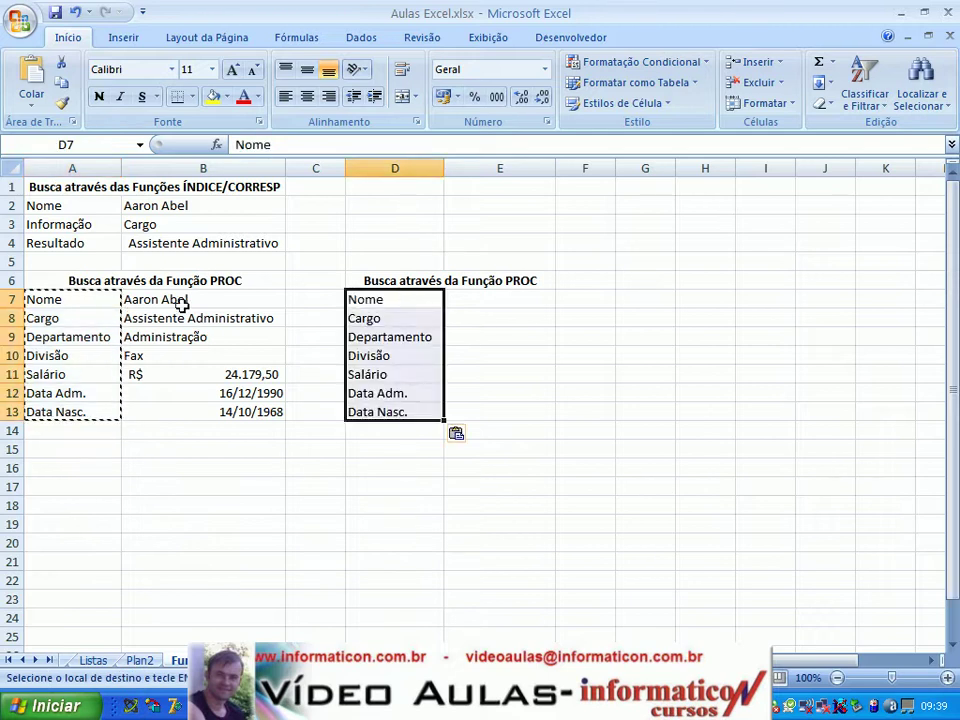
# Copy the employee name cell with its selection list from B7 to E7 and widen column E further.
pyautogui.click(200, 300)
pyautogui.hotkey('ctrl', 'c')
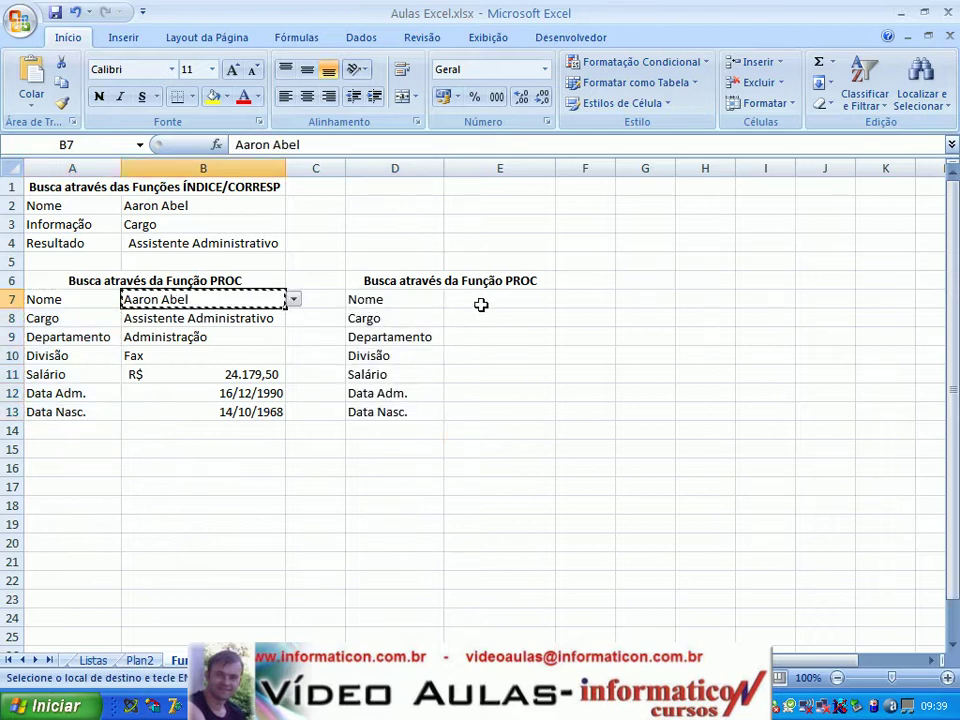
pyautogui.click(481, 302)
pyautogui.hotkey('ctrl', 'v')
pyautogui.click(606, 355)
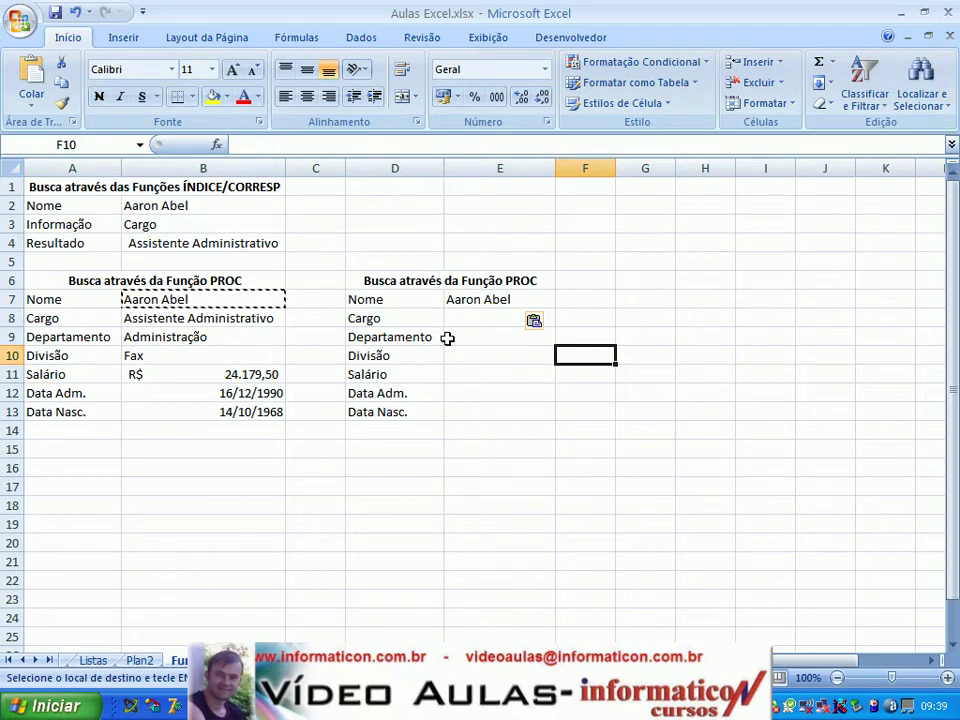
pyautogui.press('Escape')
pyautogui.press('capslock')
pyautogui.click(481, 302)
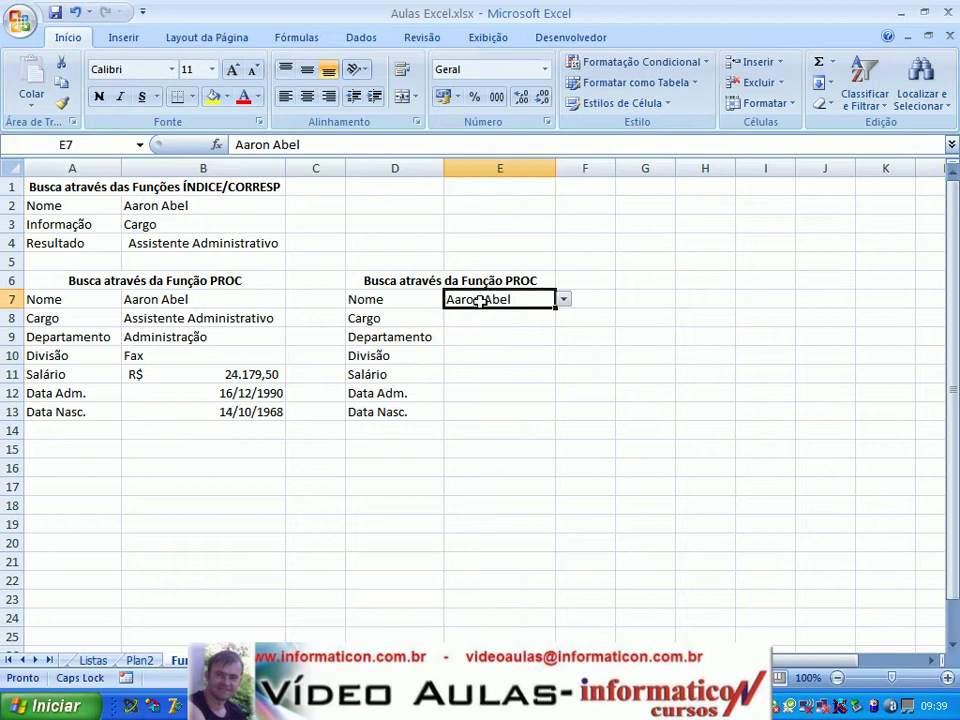
pyautogui.moveTo(559, 166); pyautogui.dragTo(613, 165)
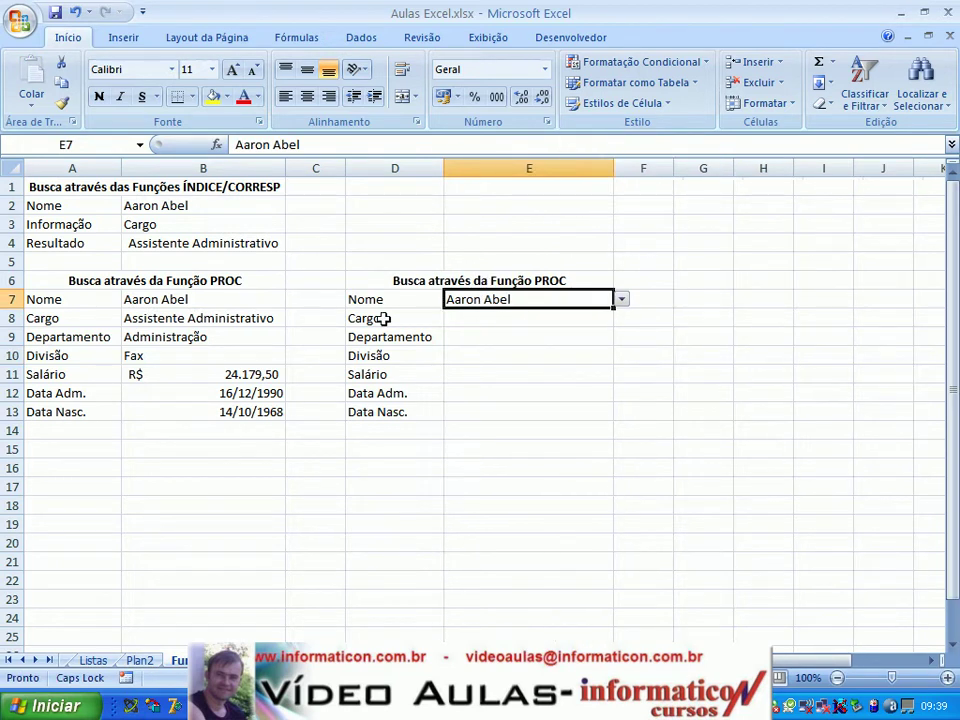
# Change the copied heading in D6 to "Busca através da Função PROCV".
pyautogui.click(501, 317)
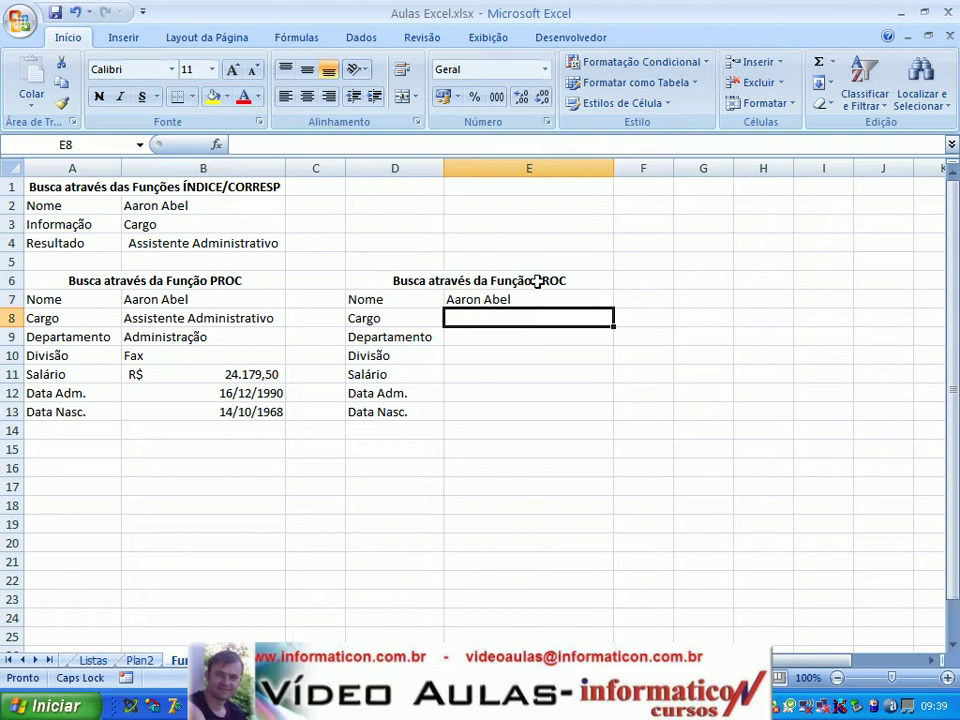
pyautogui.click(537, 282)
pyautogui.click(422, 144)
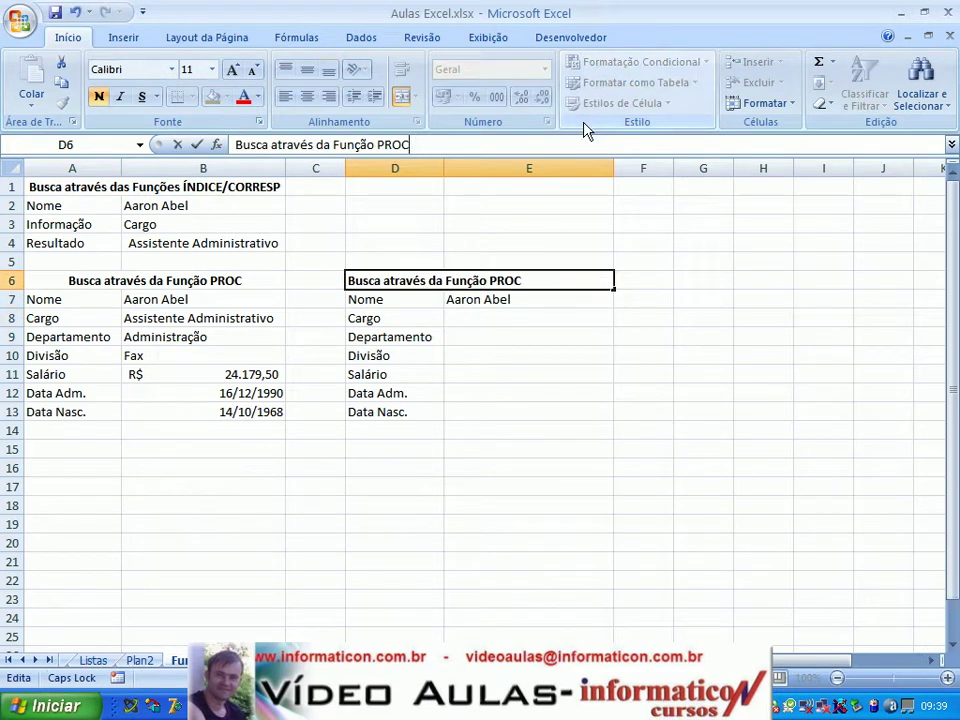
pyautogui.write('V')
pyautogui.press('Return')
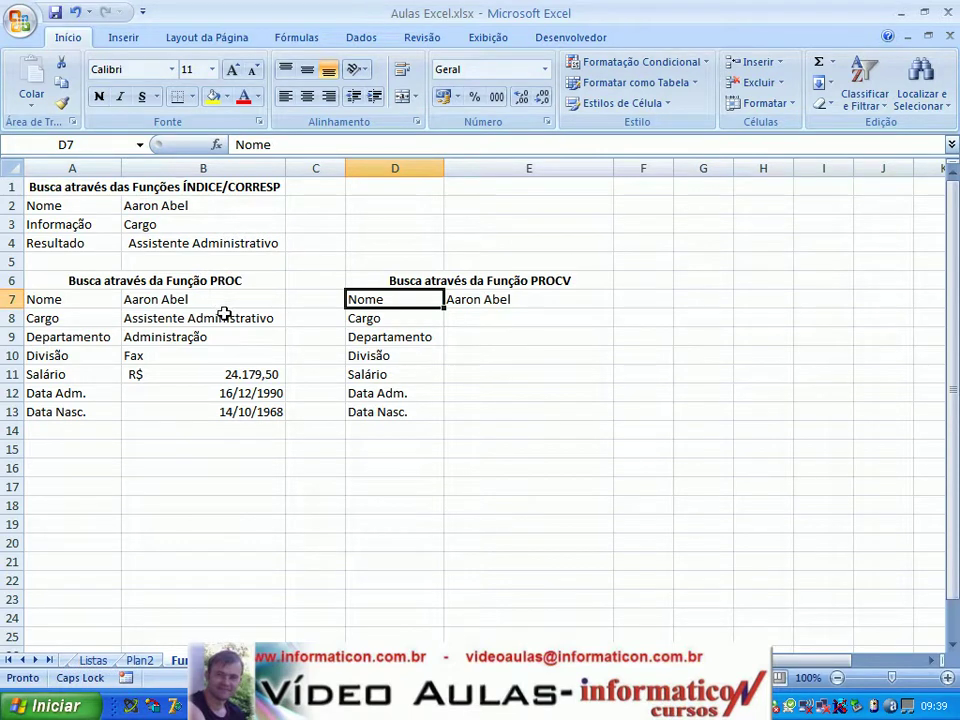
# Compare the PROC lookup block and the employee table with the empty result cells of the PROCV block.
pyautogui.click(196, 300)
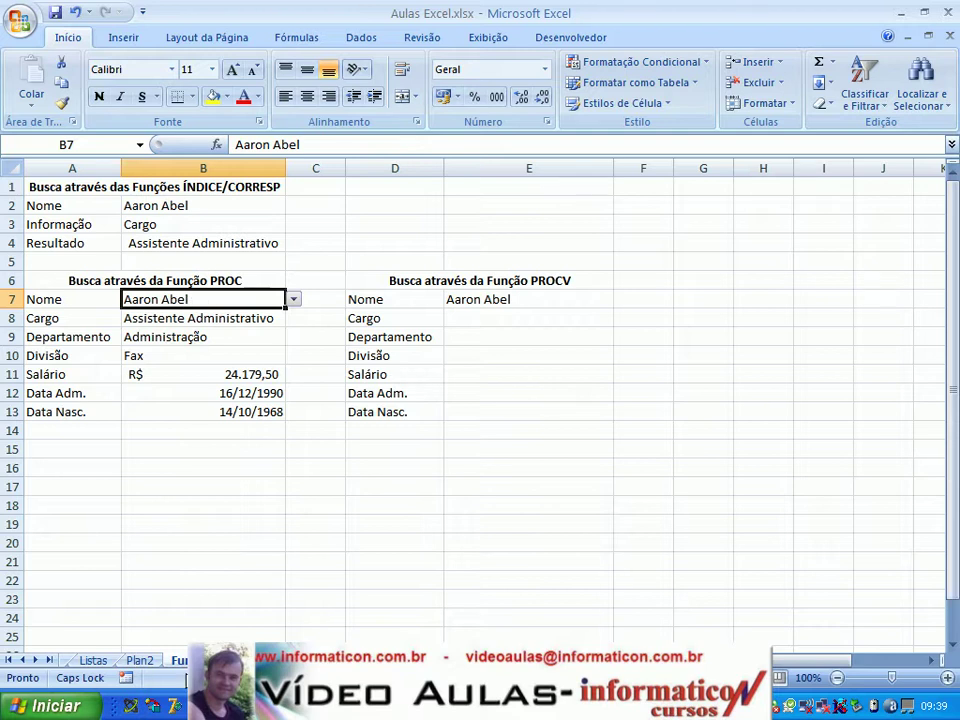
pyautogui.hotkey('ctrl', 'pagedown')
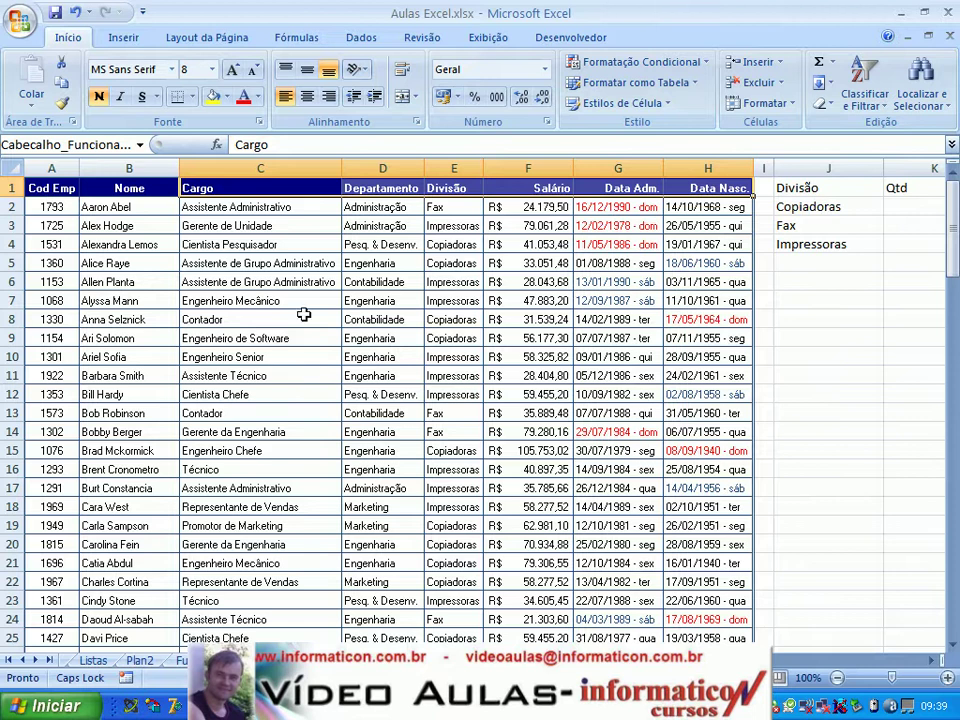
pyautogui.hotkey('ctrl', 'pageup')
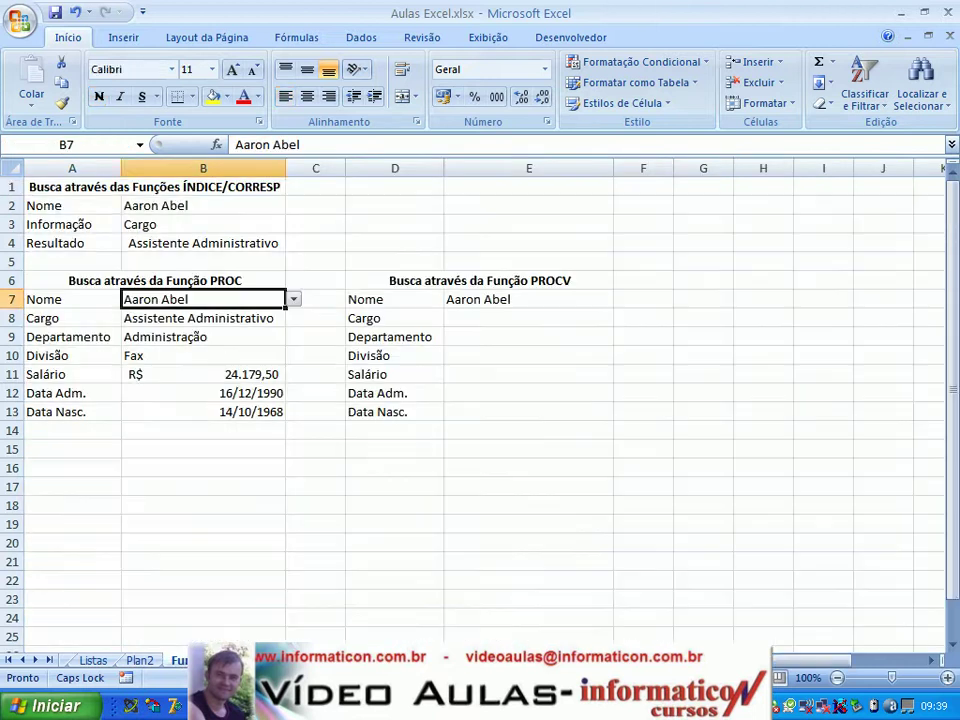
pyautogui.click(564, 281)
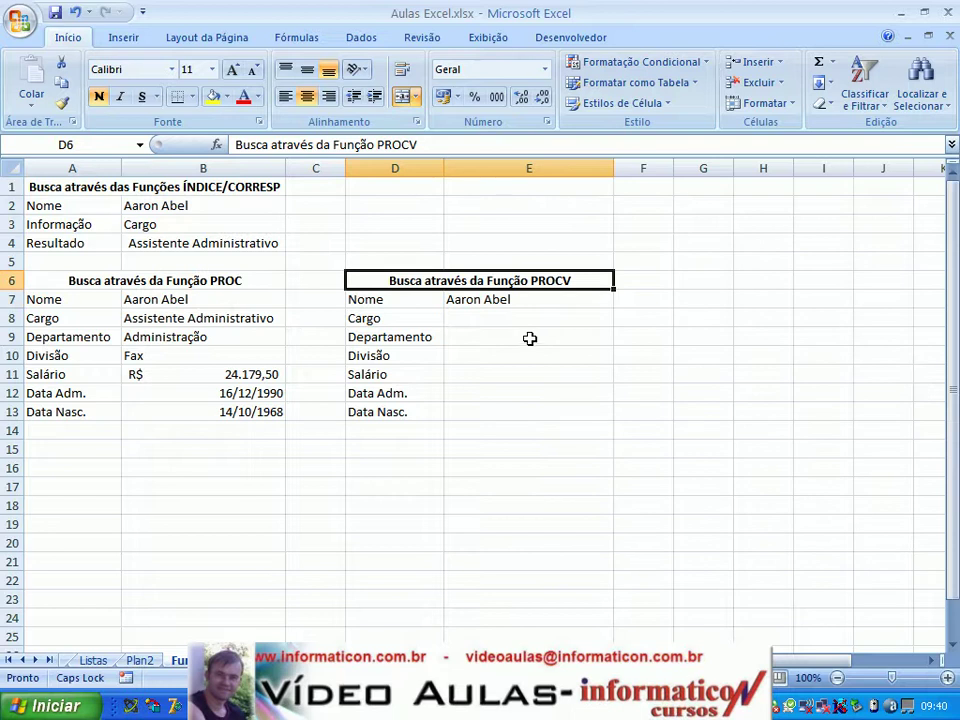
pyautogui.click(482, 304)
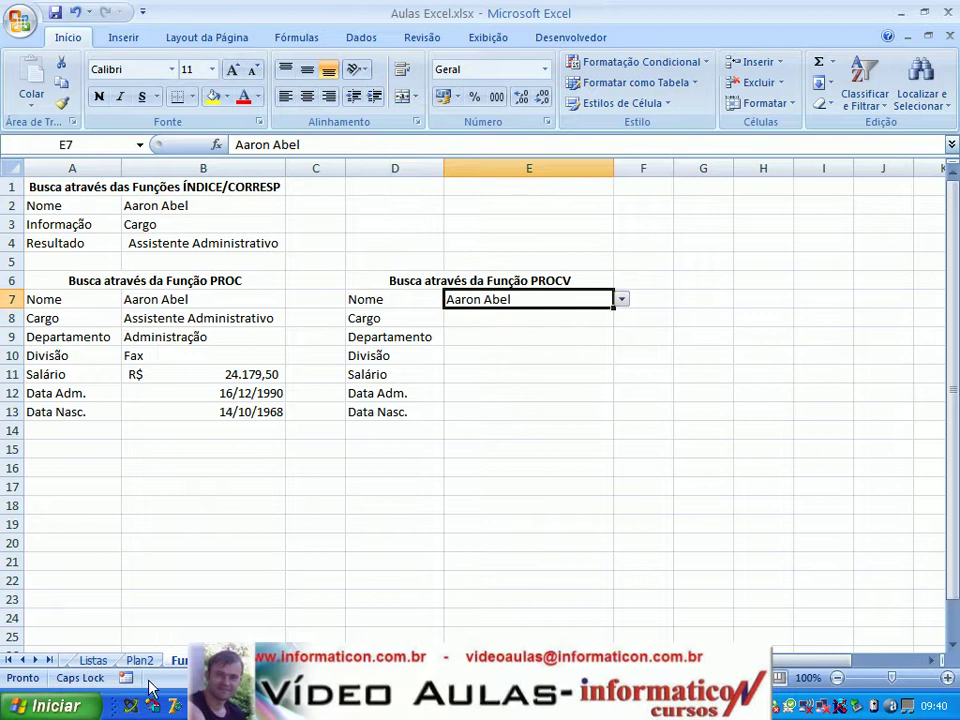
pyautogui.click(240, 660)
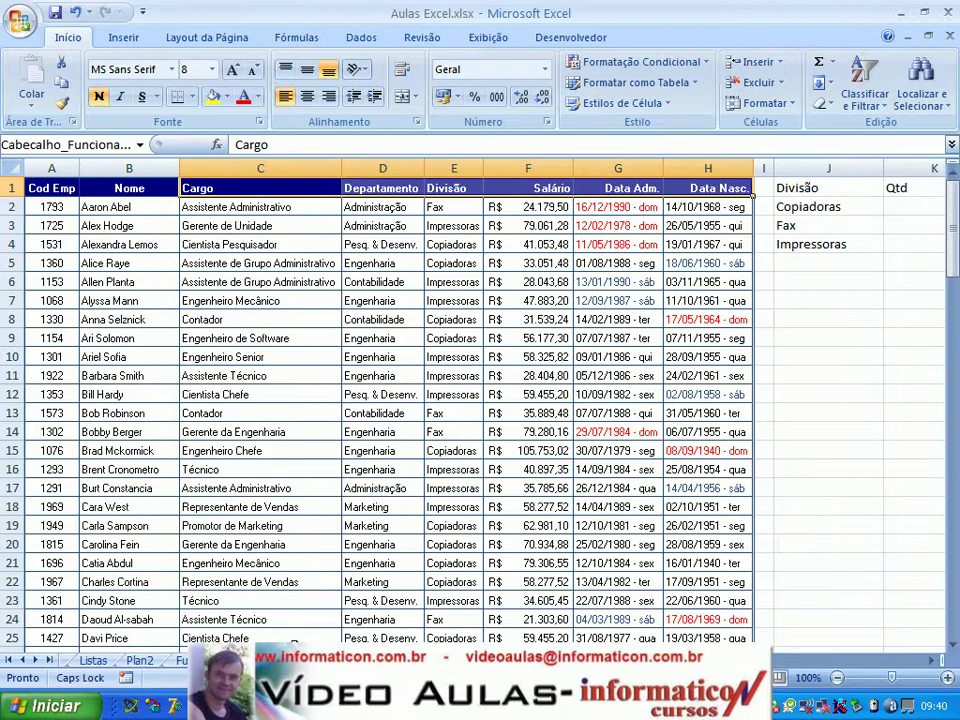
pyautogui.click(182, 660)
pyautogui.click(506, 317)
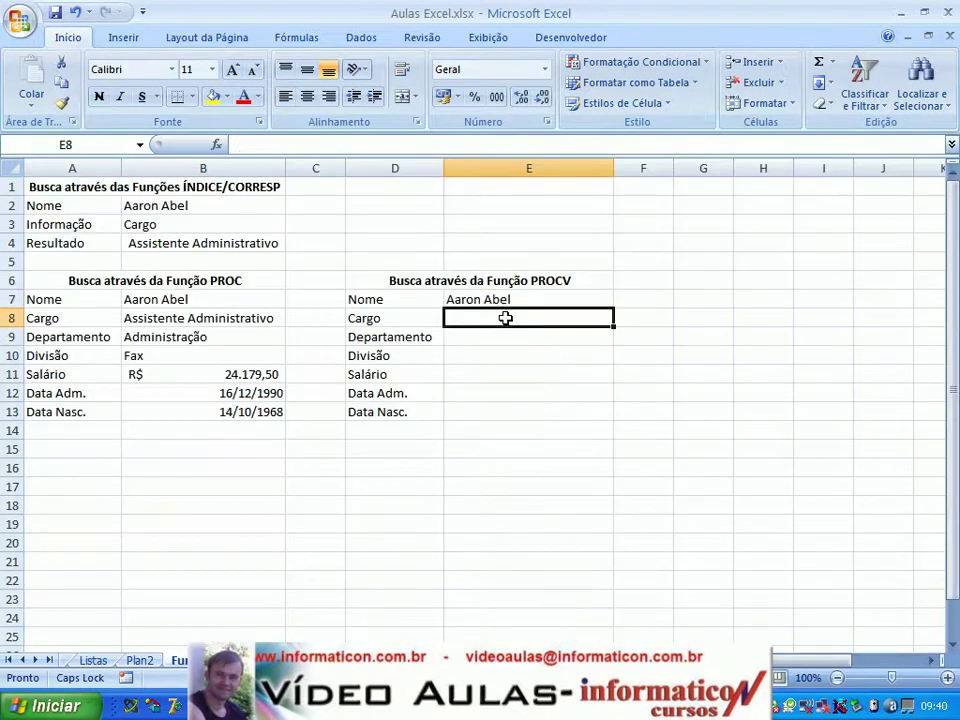
pyautogui.click(499, 340)
pyautogui.click(499, 356)
pyautogui.click(499, 394)
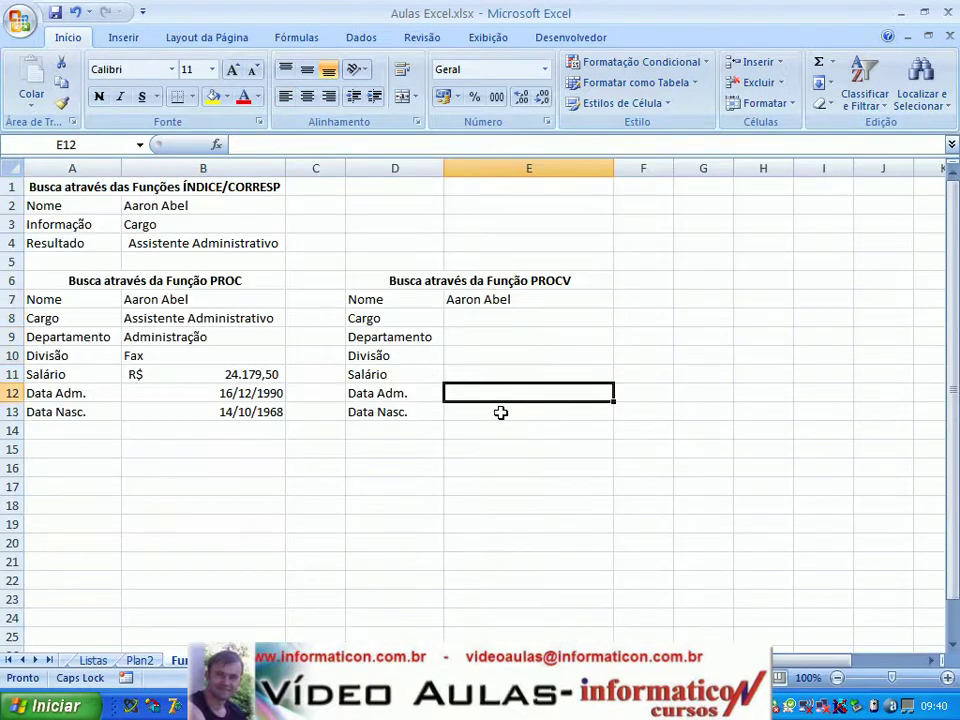
pyautogui.click(499, 356)
pyautogui.click(500, 336)
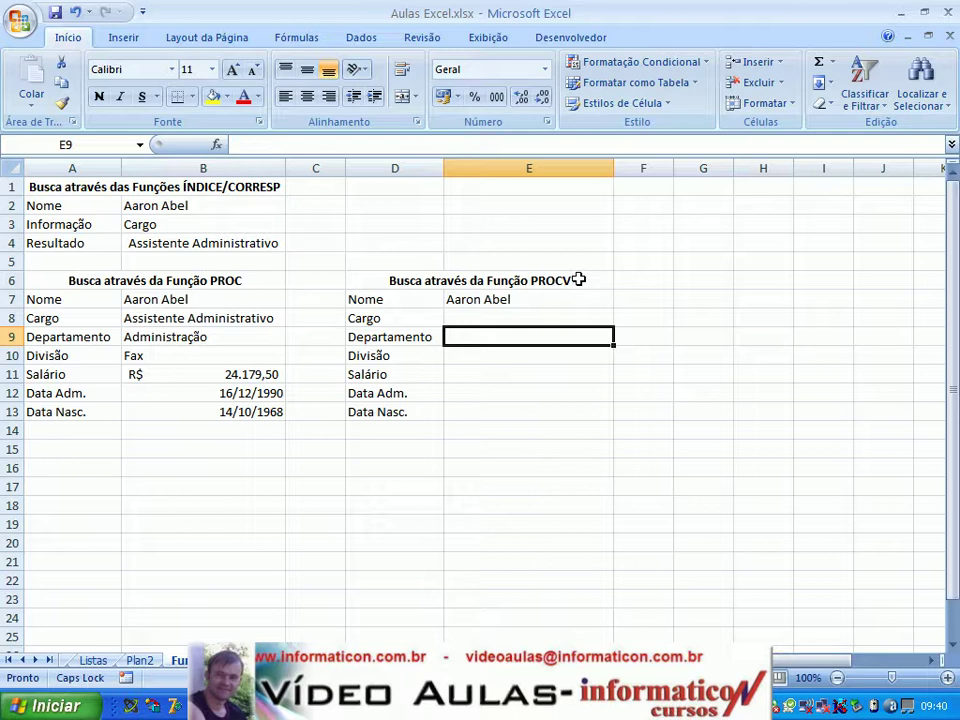
pyautogui.click(495, 318)
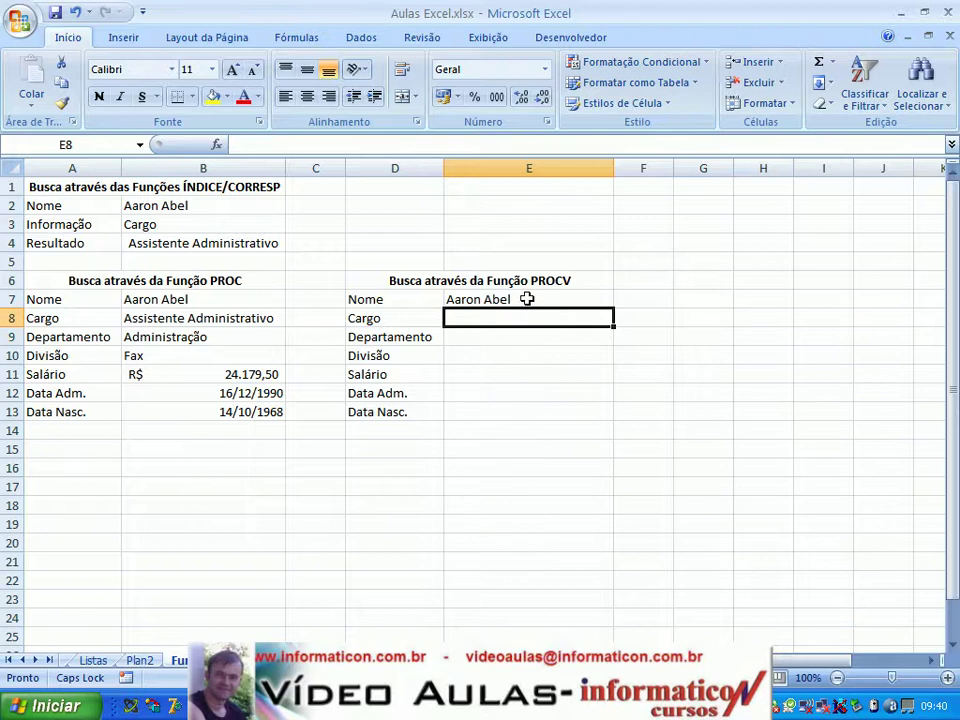
pyautogui.click(528, 300)
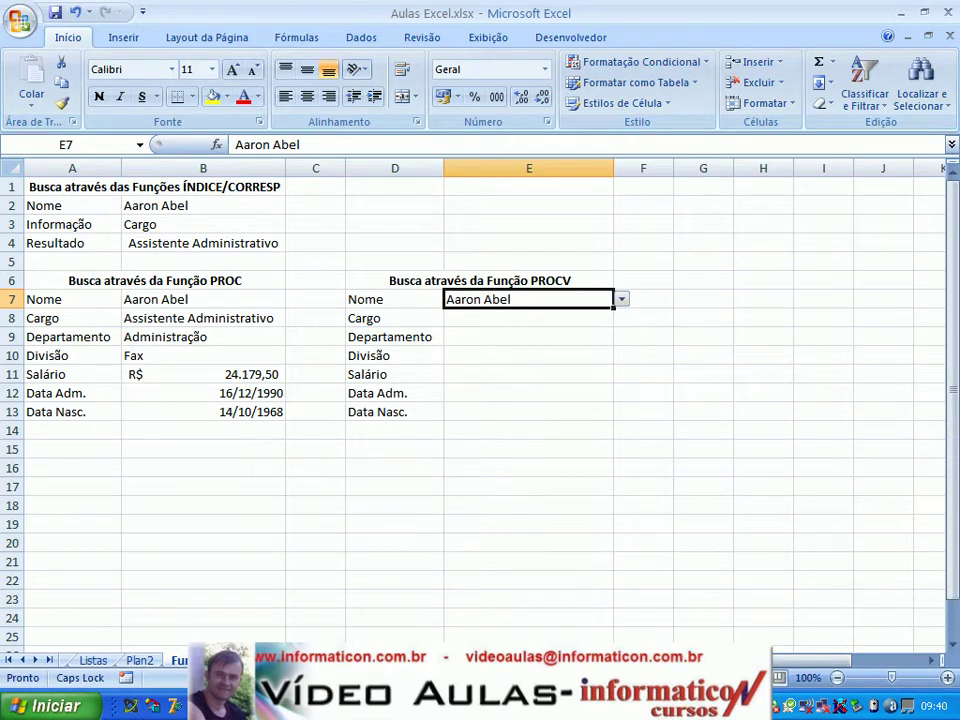
# Examine the employee table from the Nome column through Data Nasc. as the source range for the PROCV lookup.
pyautogui.hotkey('ctrl', 'pagedown')
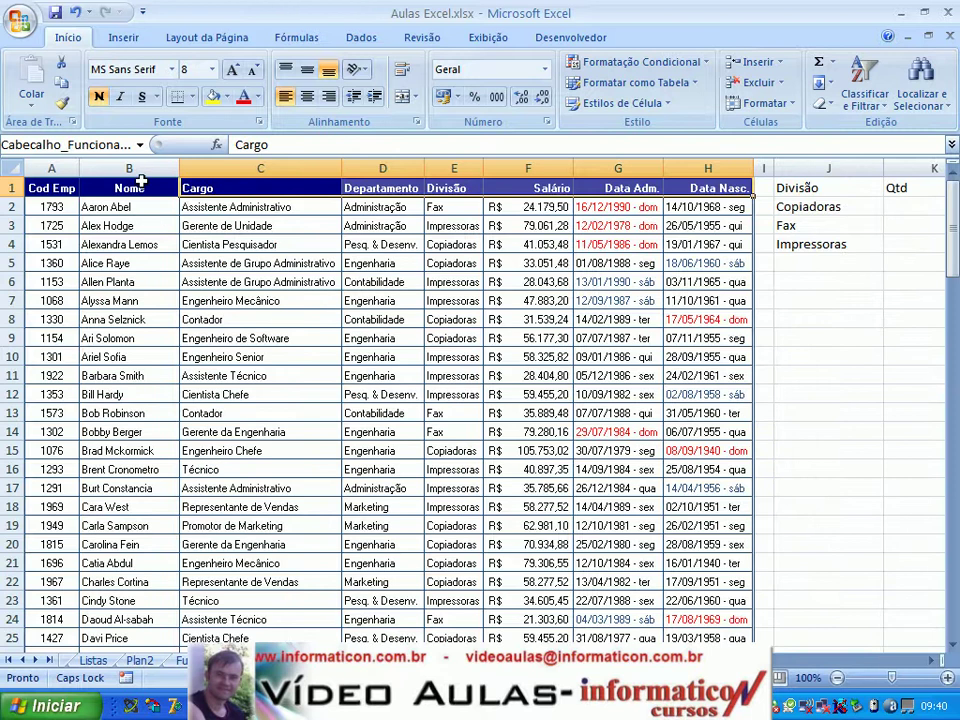
pyautogui.moveTo(133, 186); pyautogui.dragTo(681, 596)
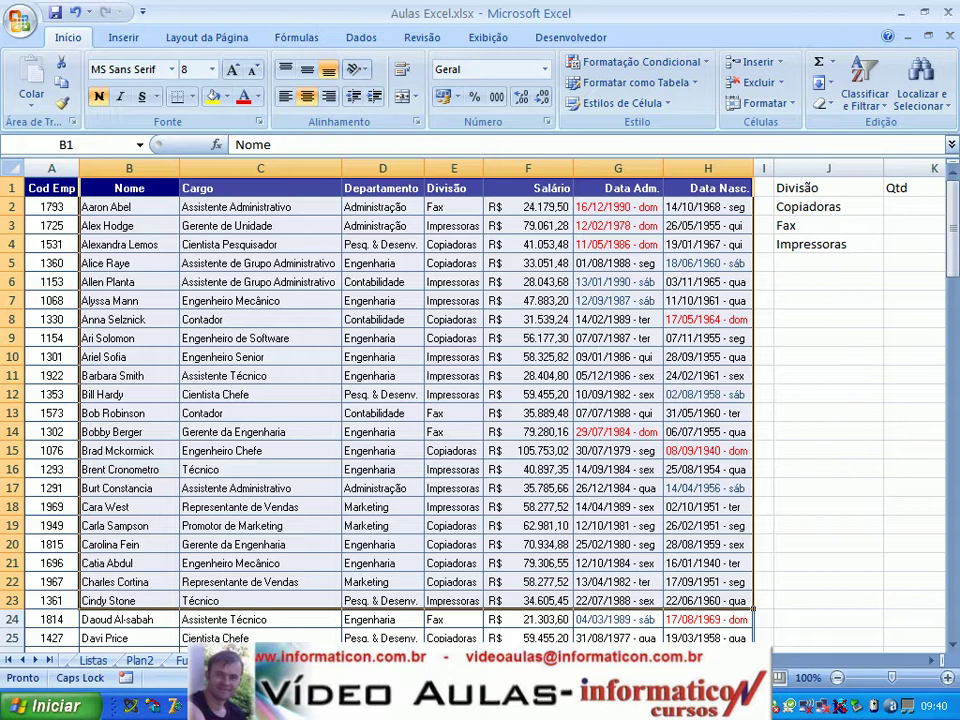
pyautogui.hotkey('ctrl', 'pagedown')
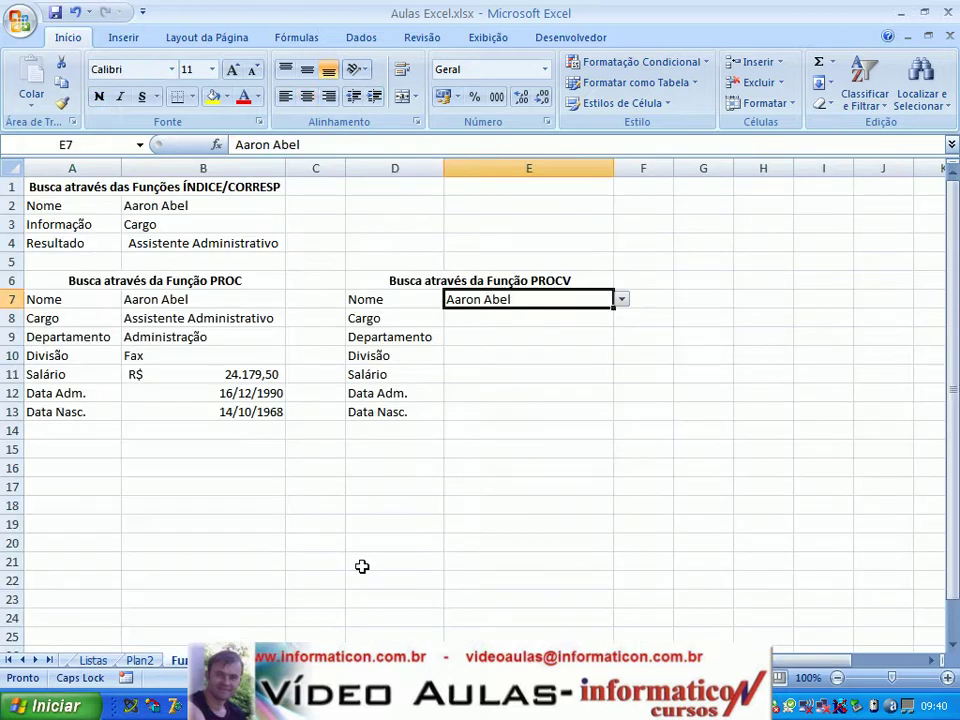
pyautogui.hotkey('ctrl', 'pageup')
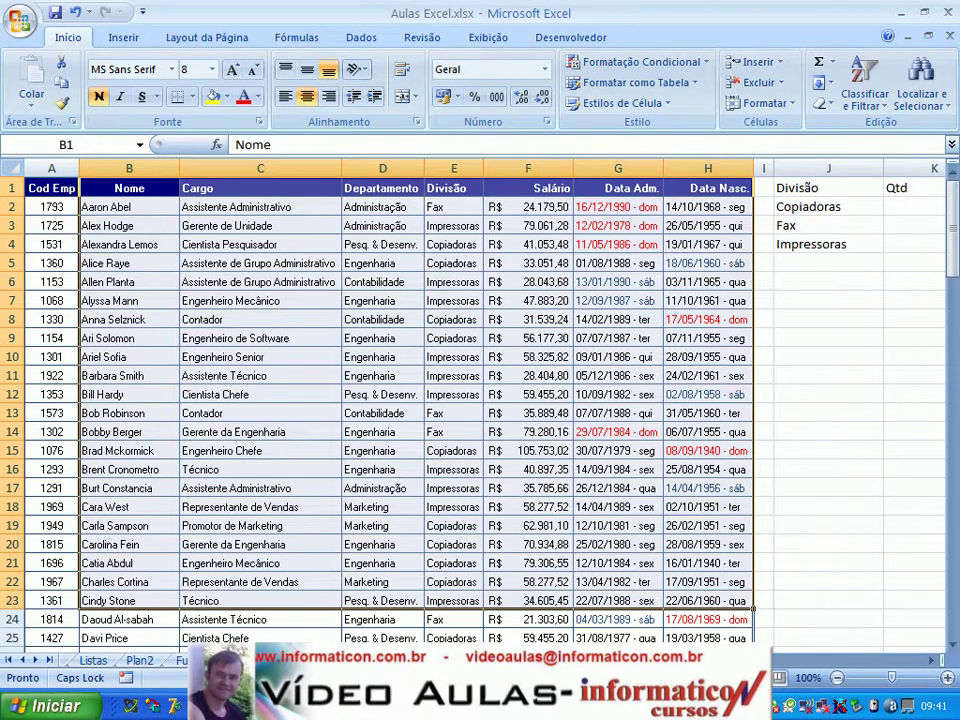
pyautogui.hotkey('ctrl', 'pagedown')
pyautogui.hotkey('ctrl', 'pagedown')
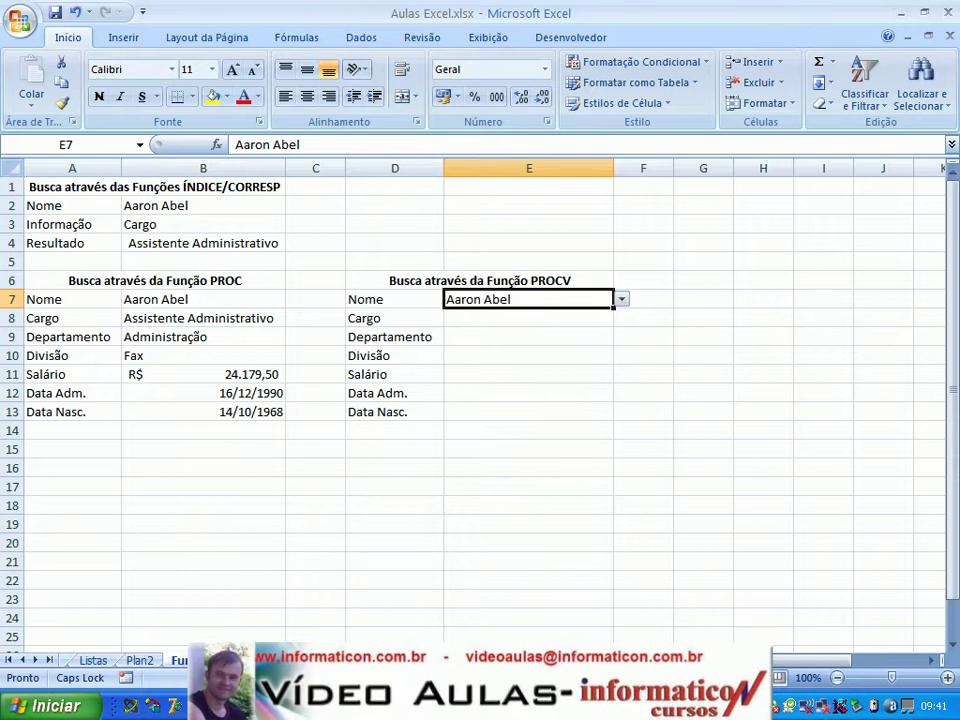
pyautogui.hotkey('ctrl', 'pageup')
pyautogui.hotkey('ctrl', 'pageup')
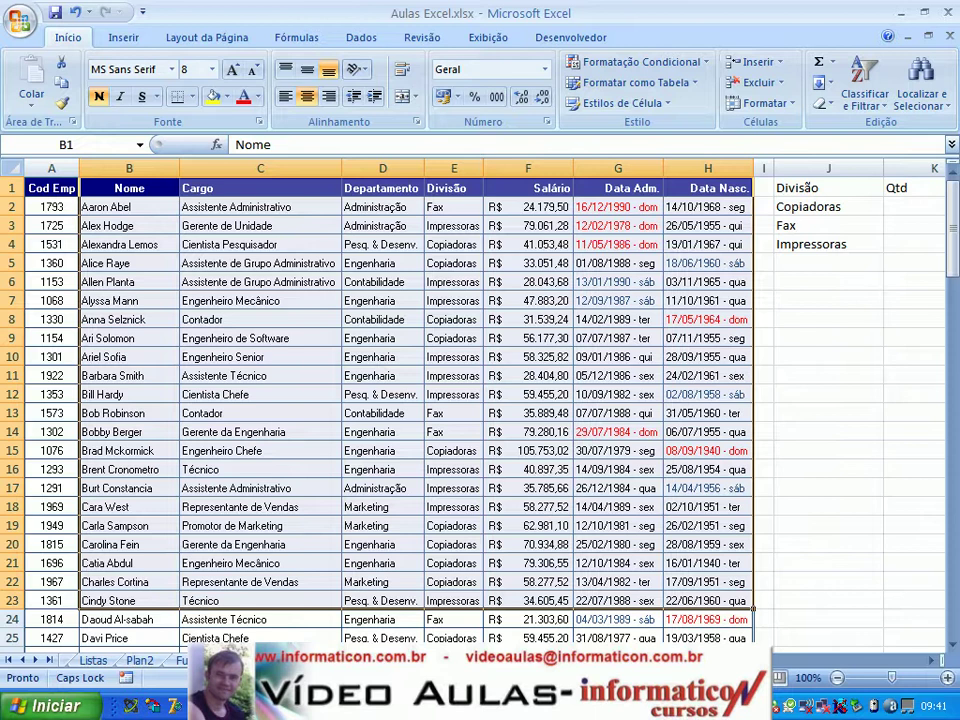
pyautogui.hotkey('ctrl', 'pagedown')
pyautogui.hotkey('ctrl', 'pagedown')
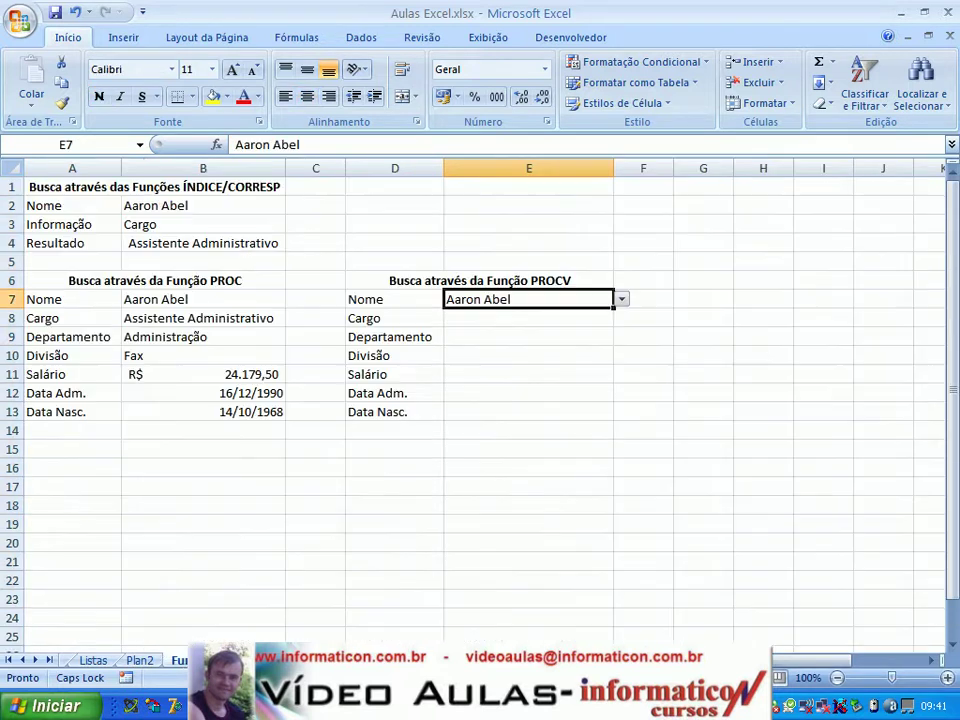
# Begin a PROCV formula in the Cargo result cell E8, with E7 as lookup value and Funcionarios!B1:H115 as table range.
pyautogui.click(497, 317)
pyautogui.write('=')
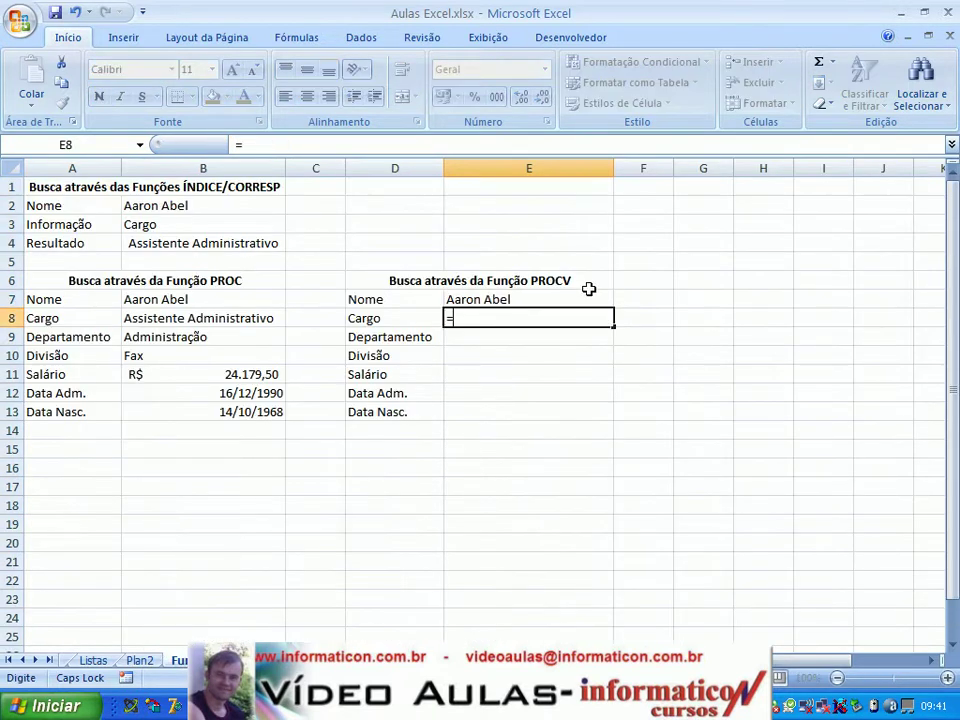
pyautogui.write('PROCV(')
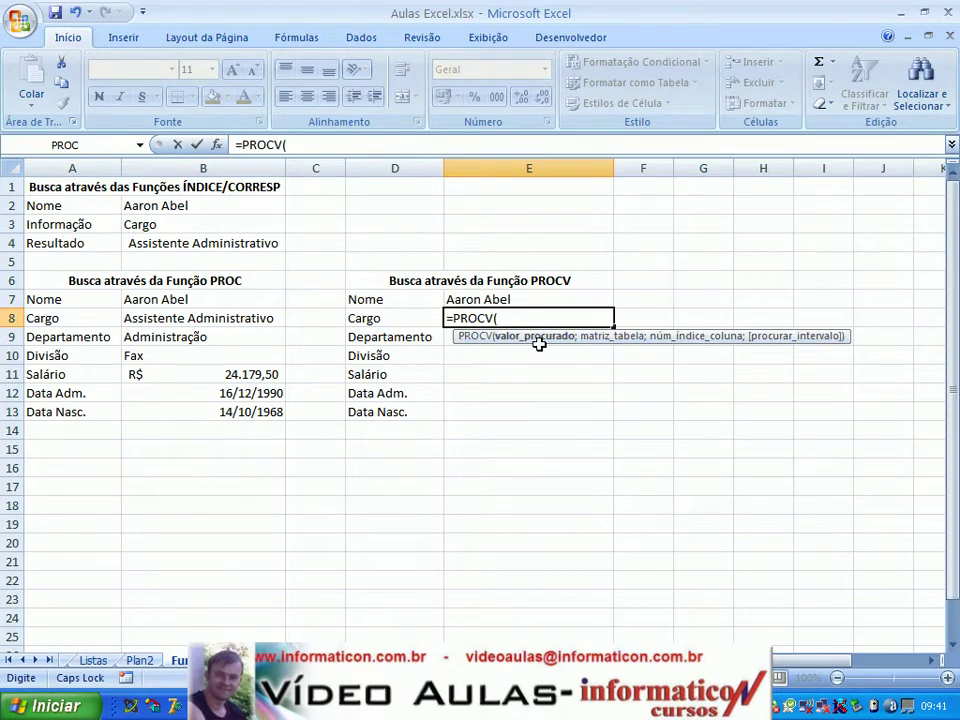
pyautogui.click(512, 299)
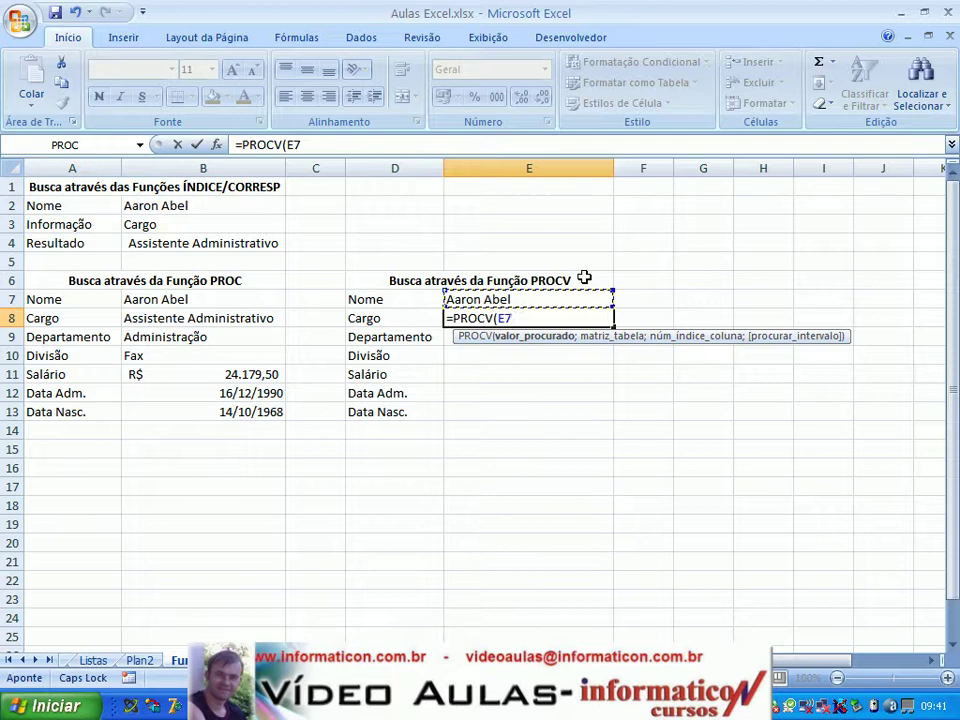
pyautogui.write(';')
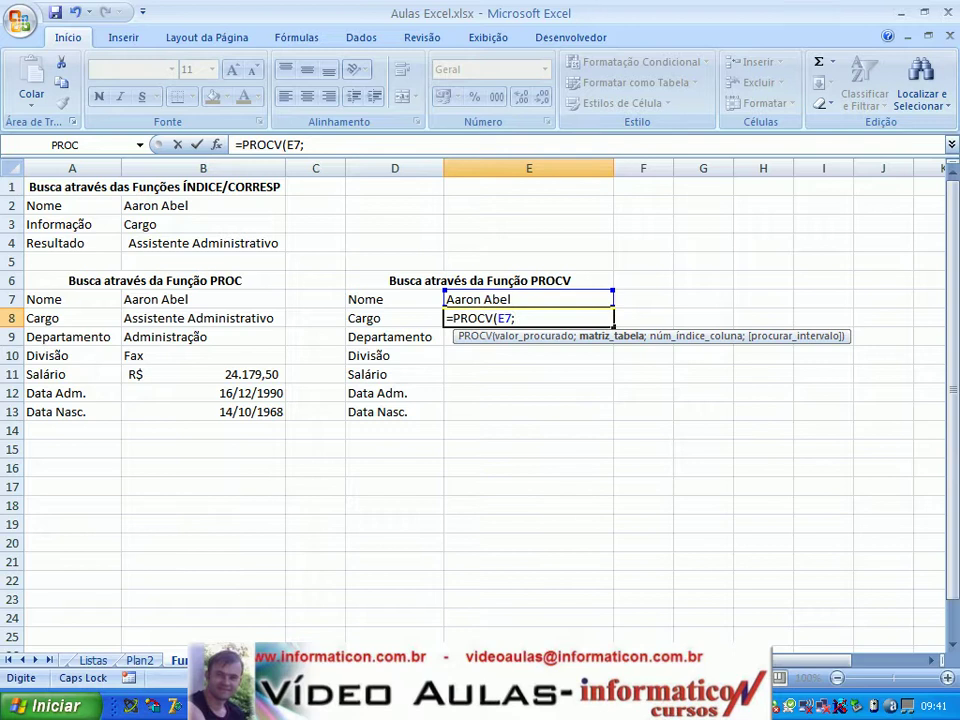
pyautogui.click(178, 660)
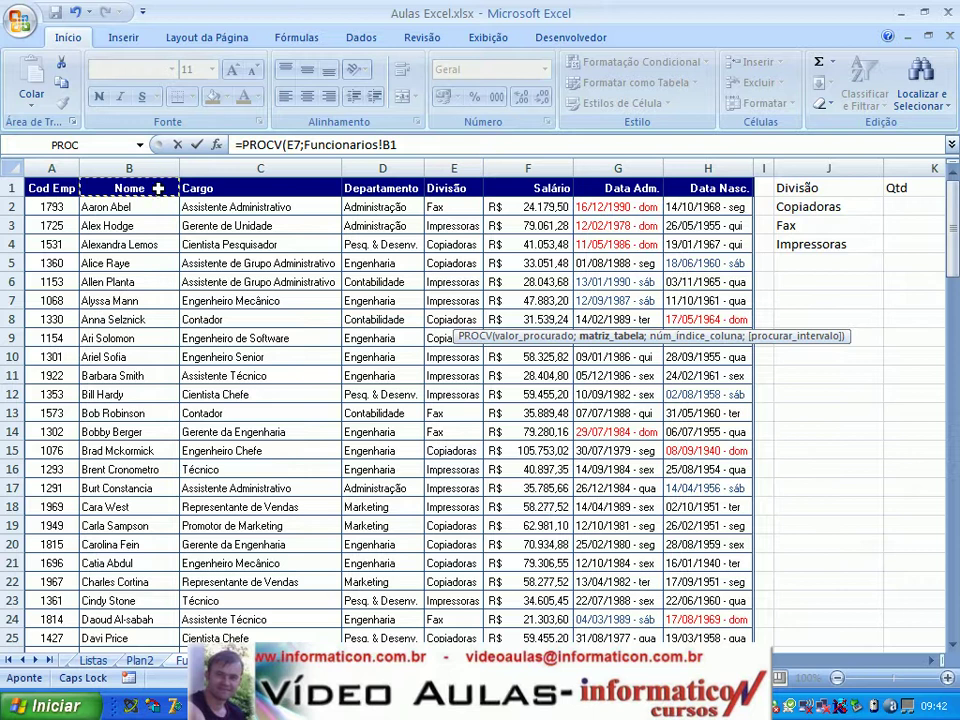
pyautogui.hotkey('ctrl', 'shift', 'Right')
pyautogui.hotkey('ctrl', 'shift', 'Down')
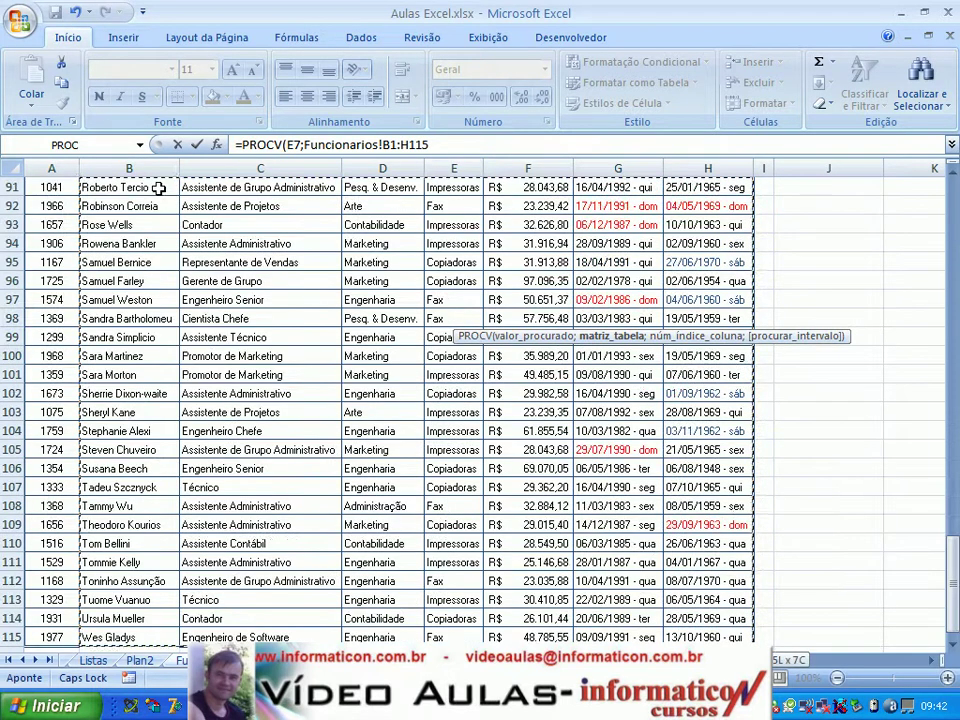
pyautogui.write(';')
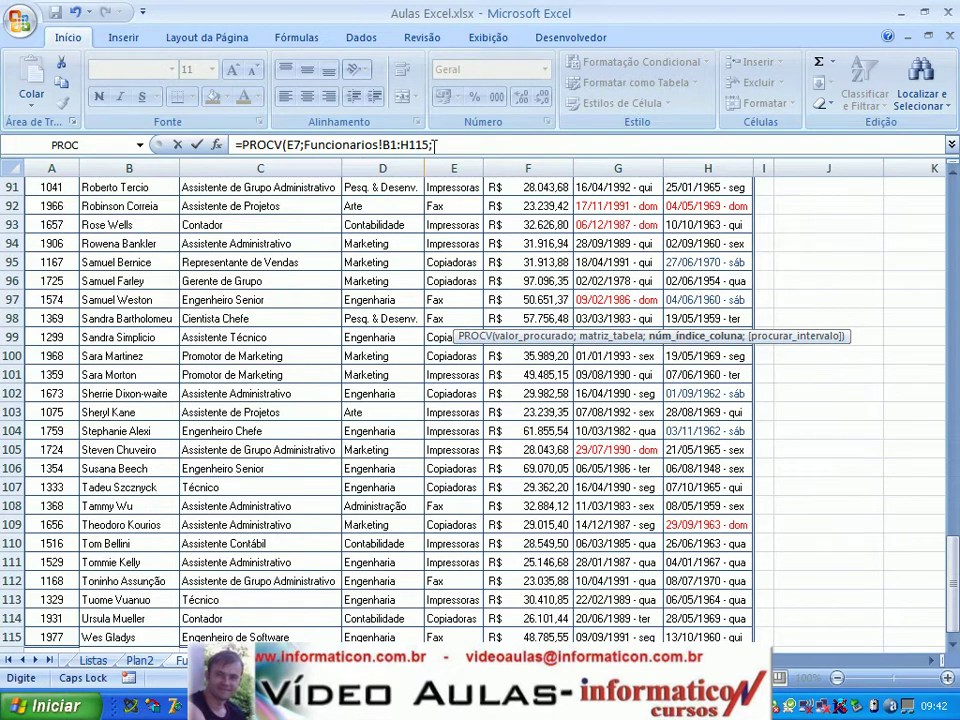
# Complete the Cargo formula in E8 with column index 2 and exact match 0.
pyautogui.moveTo(953, 583); pyautogui.dragTo(952, 230)
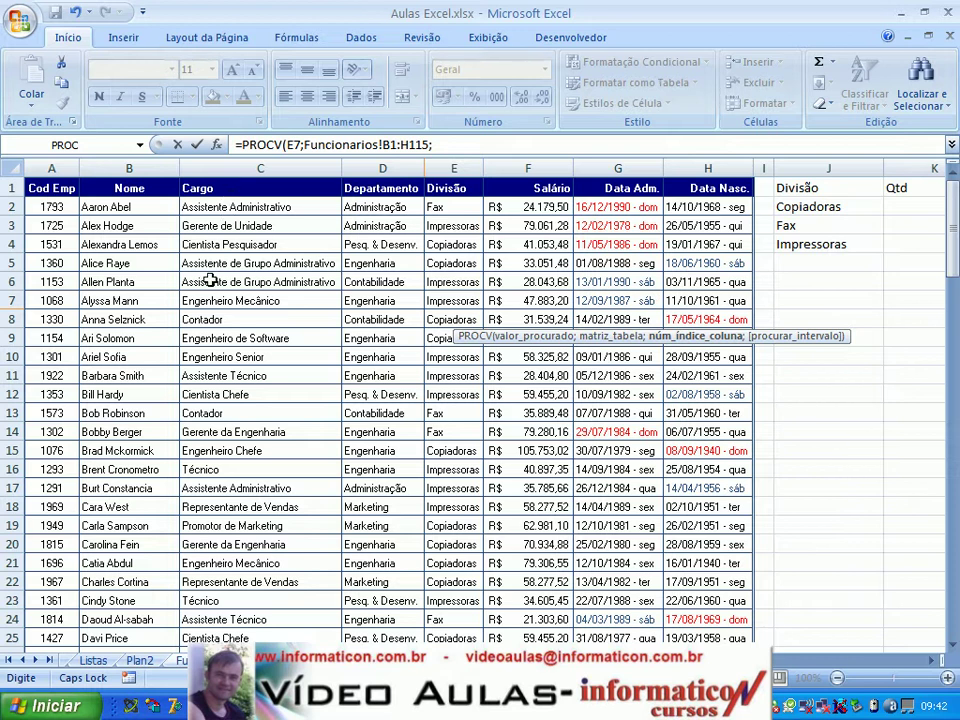
pyautogui.write('2;')
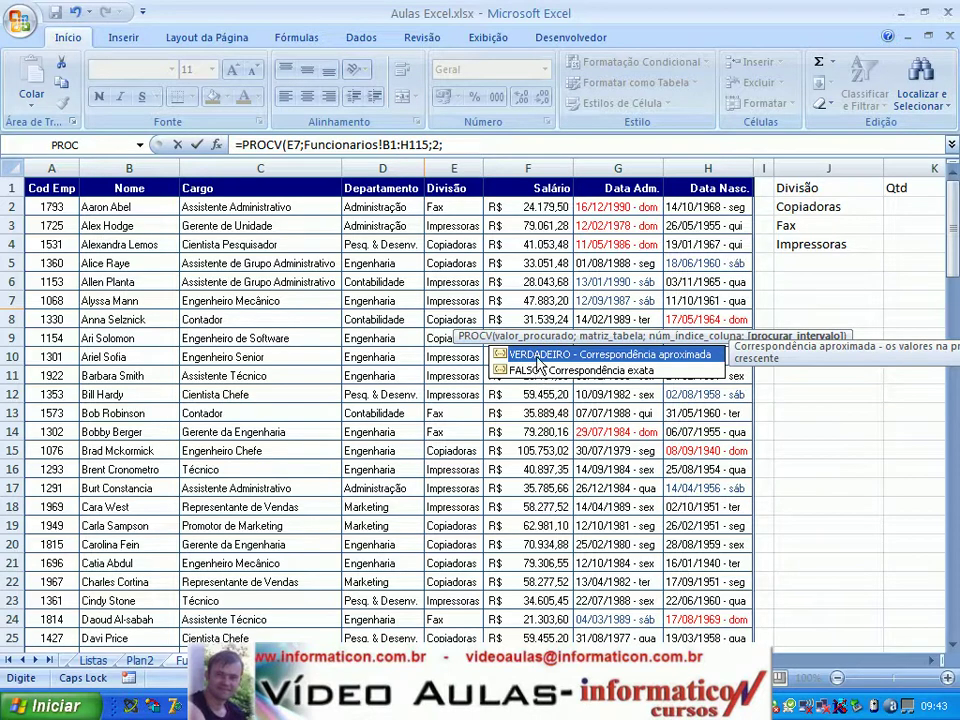
pyautogui.click(529, 372)
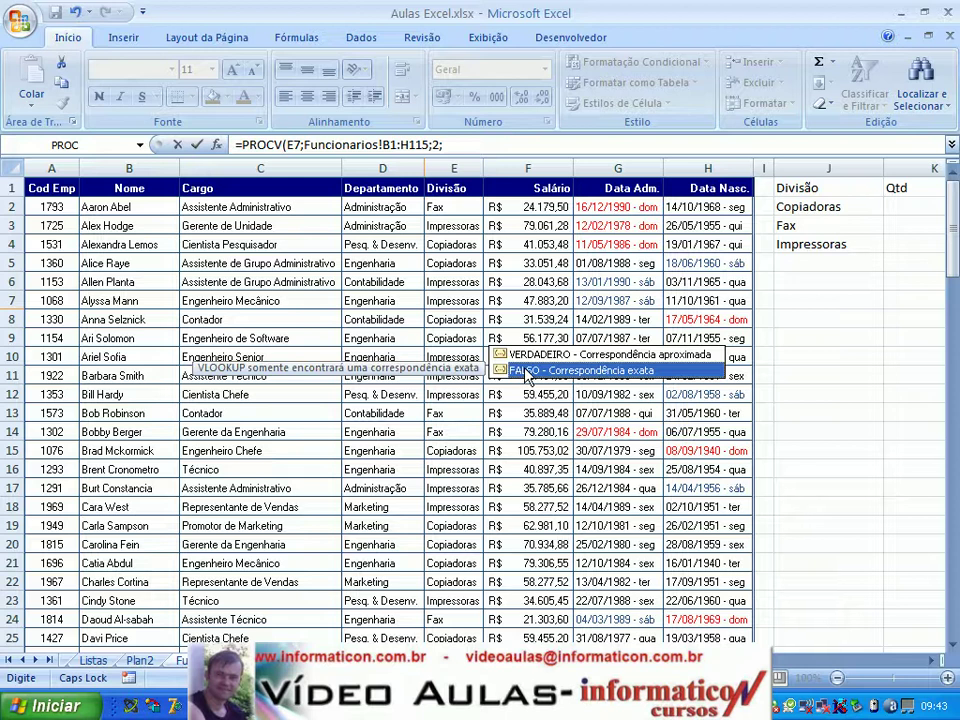
pyautogui.write('0')
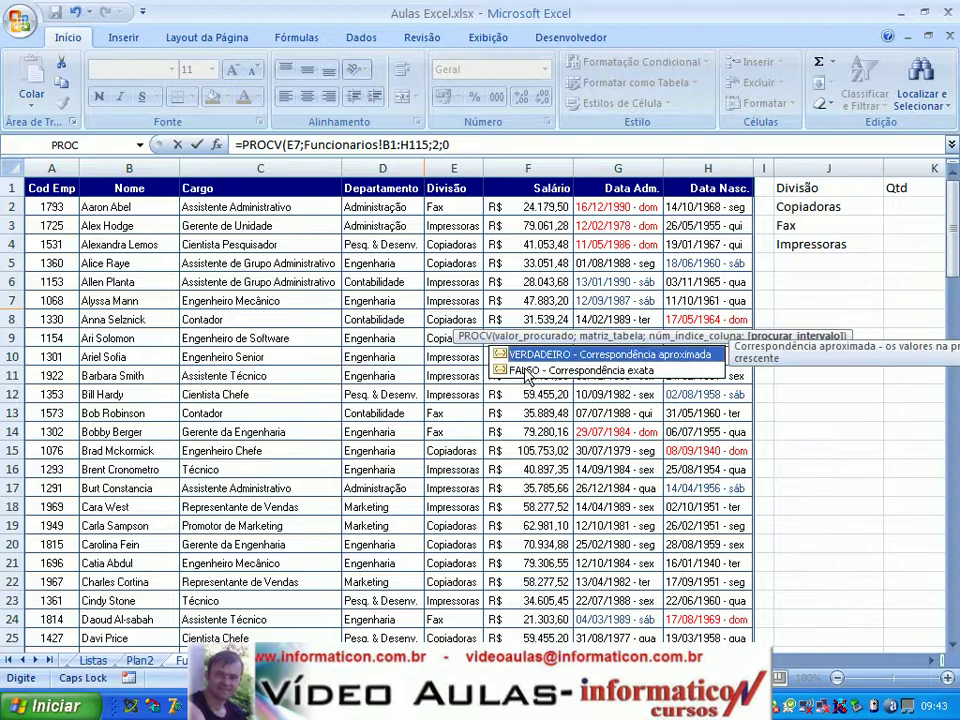
pyautogui.write(')')
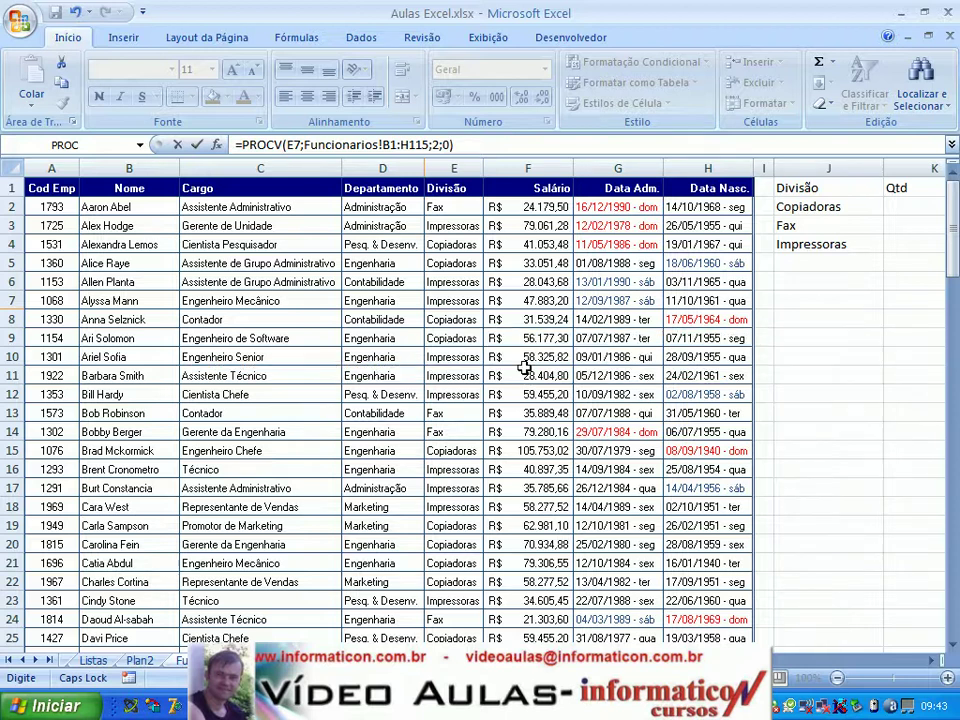
pyautogui.press('Return')
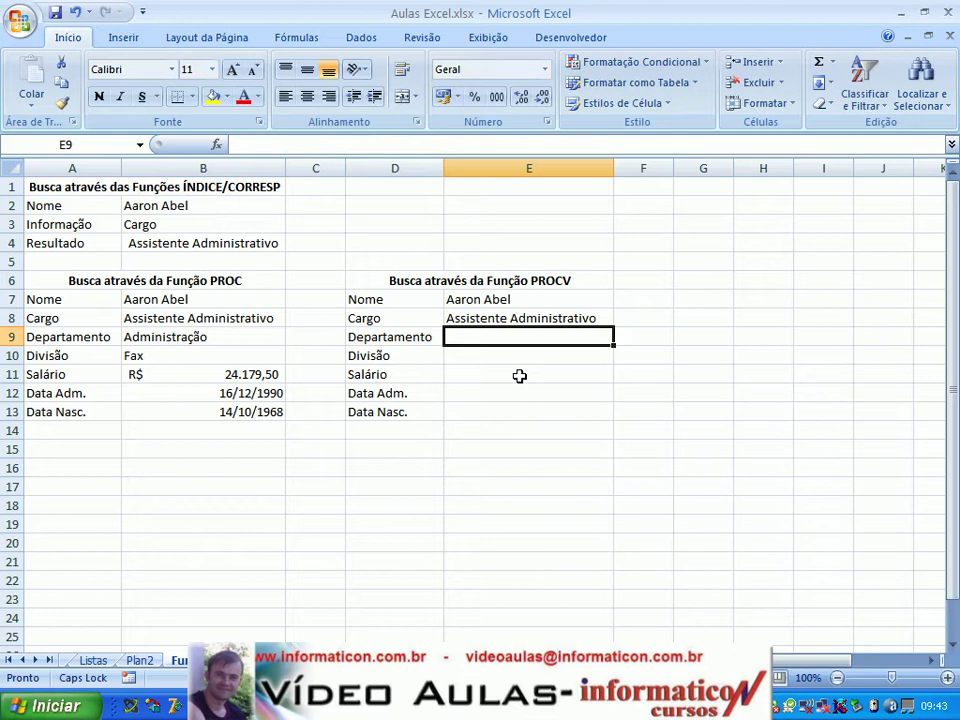
pyautogui.click(515, 319)
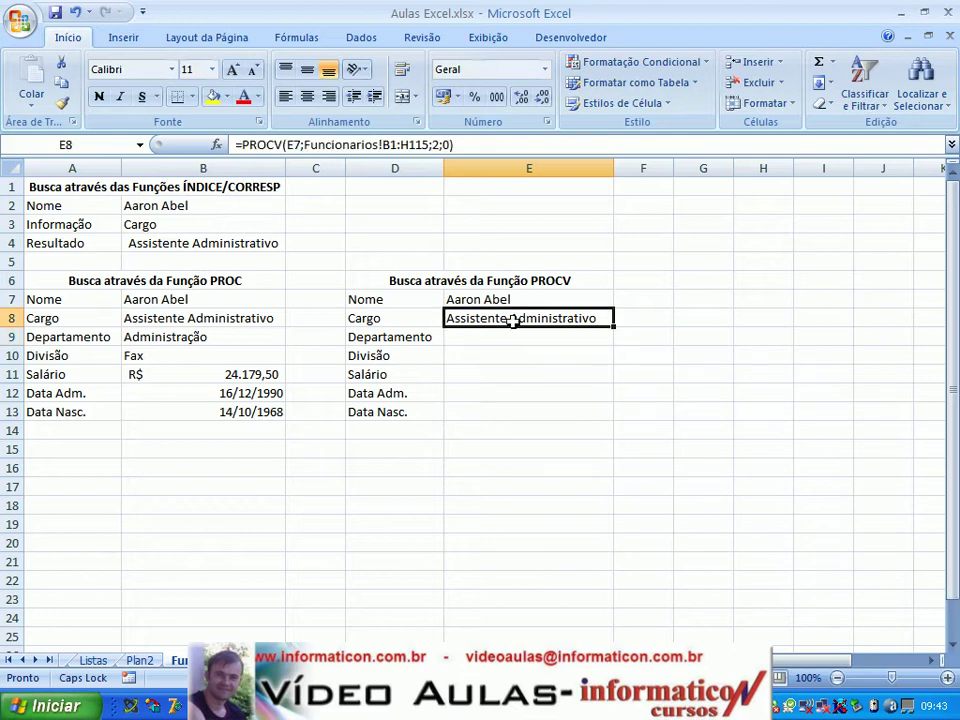
# Begin a PROCV formula in the Departamento result cell E9 with E7 as the lookup value.
pyautogui.click(516, 340)
pyautogui.click(515, 350)
pyautogui.click(521, 337)
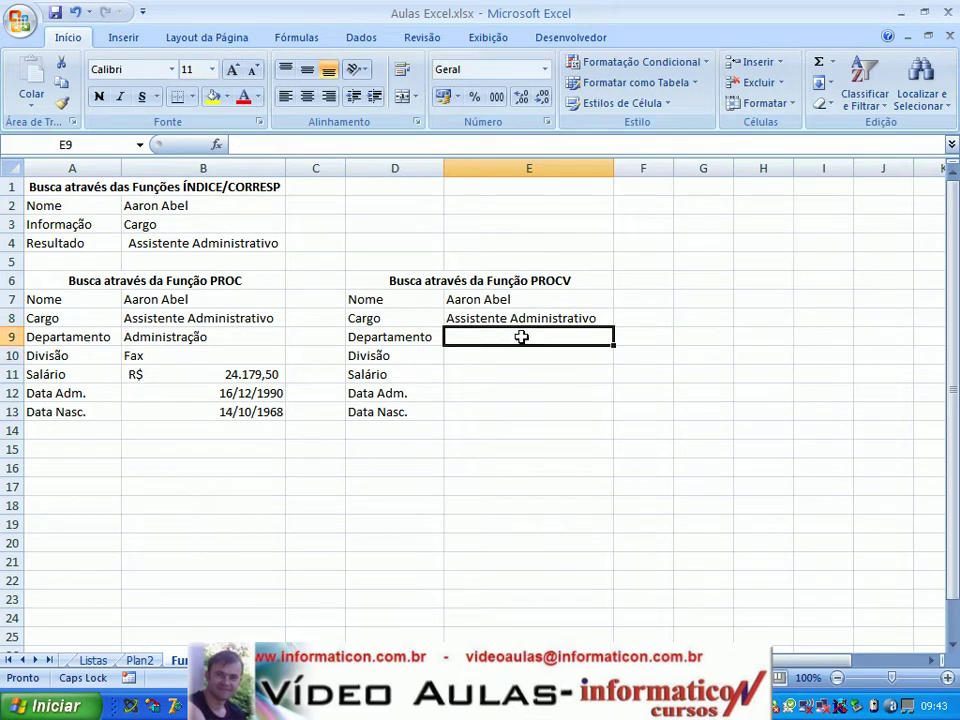
pyautogui.write('=PRO')
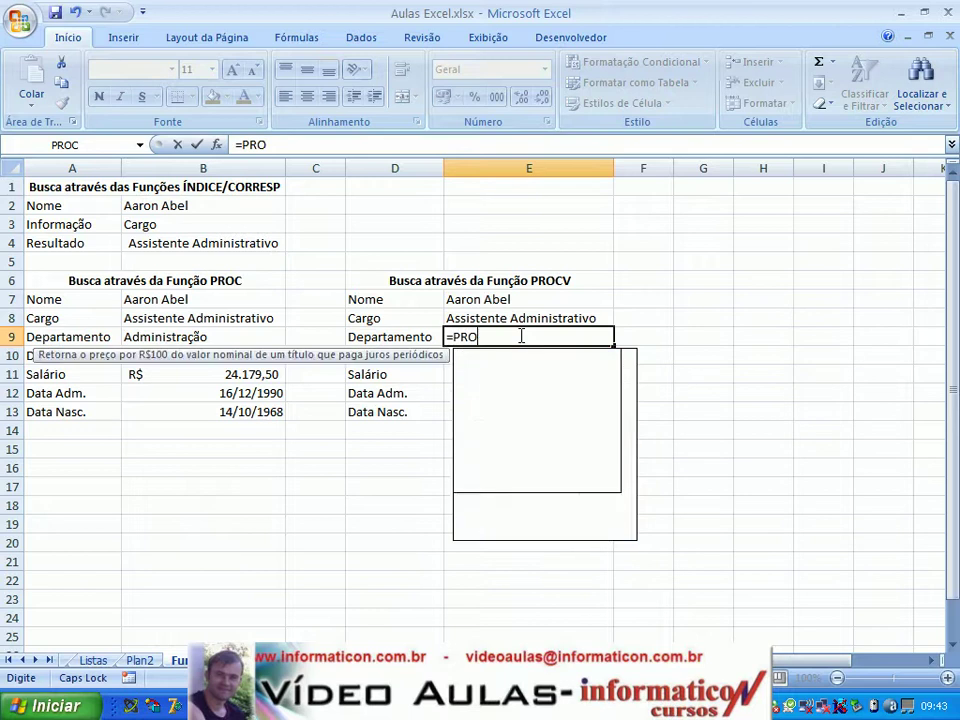
pyautogui.write('CV(')
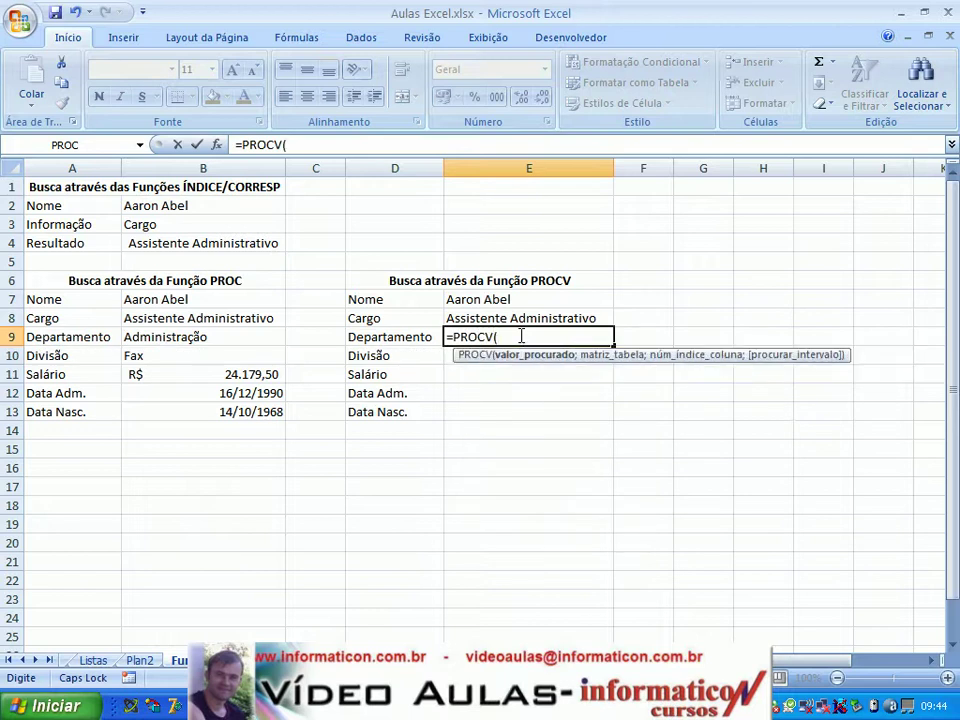
pyautogui.click(497, 300)
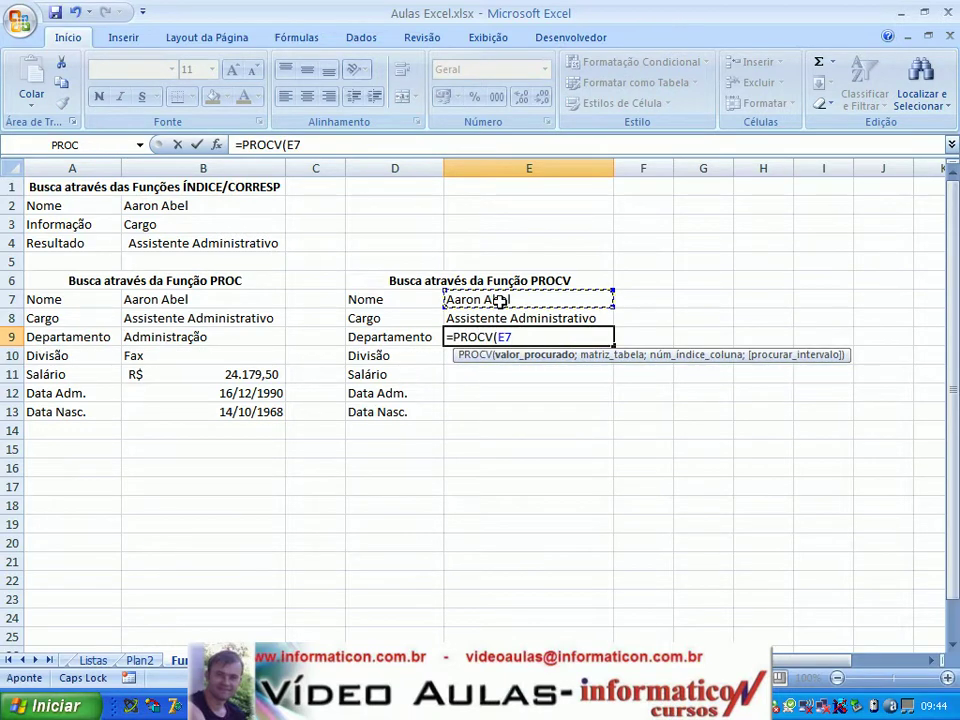
pyautogui.write(';')
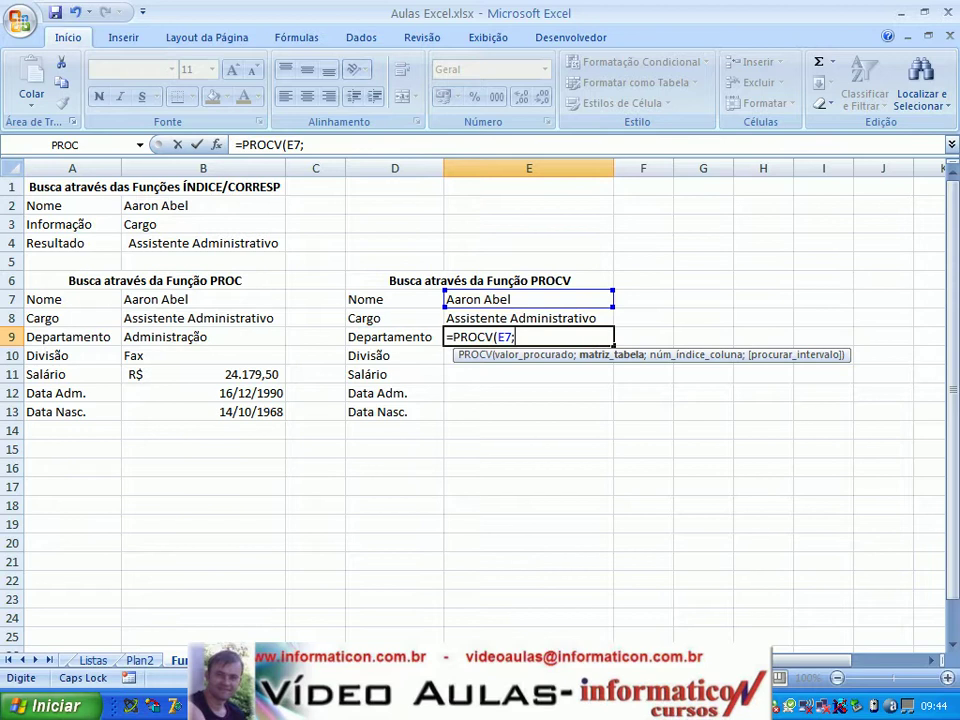
# Complete the Departamento formula in E9 with table range Funcionarios!B1:H115 and column index 3.
pyautogui.hotkey('ctrl', 'pagedown')
pyautogui.click(133, 189)
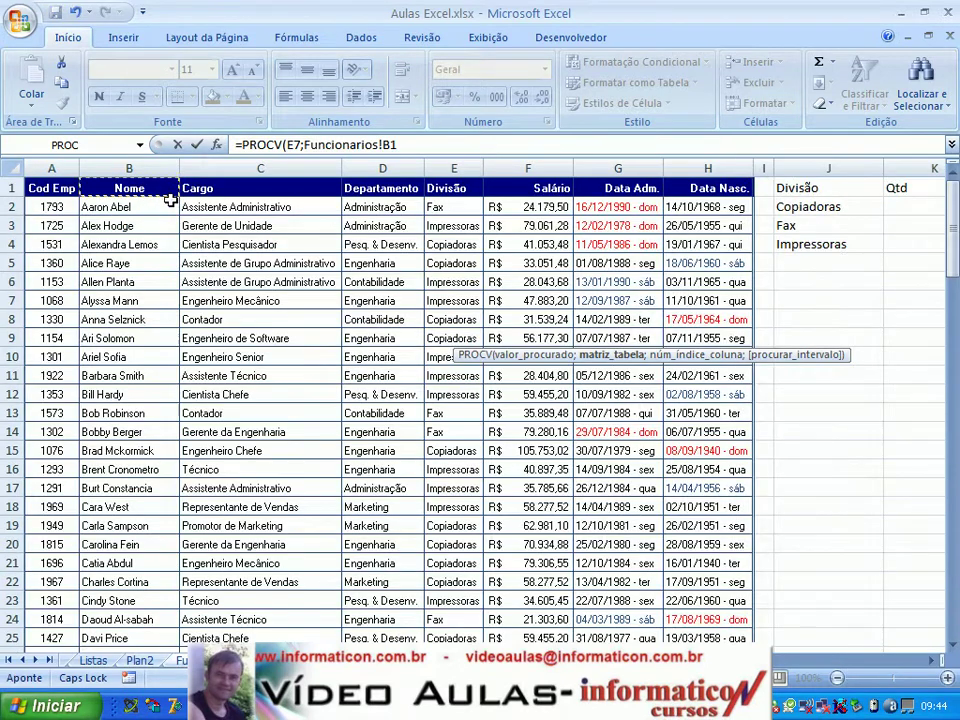
pyautogui.hotkey('ctrl', 'shift', 'Right')
pyautogui.hotkey('ctrl', 'shift', 'Down')
pyautogui.write(';')
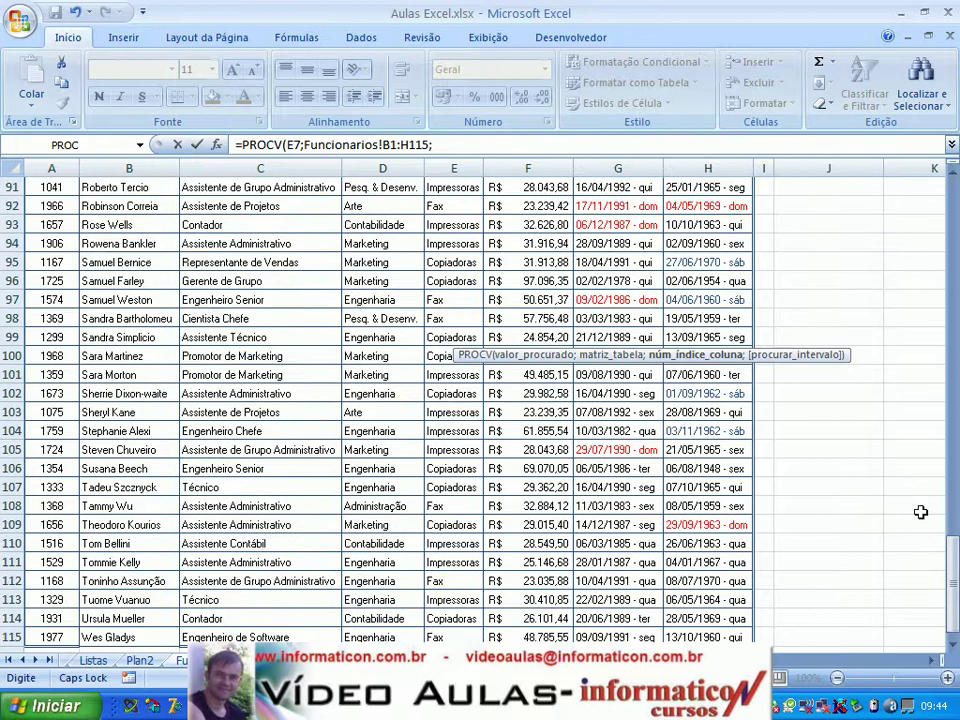
pyautogui.moveTo(952, 565); pyautogui.dragTo(952, 180)
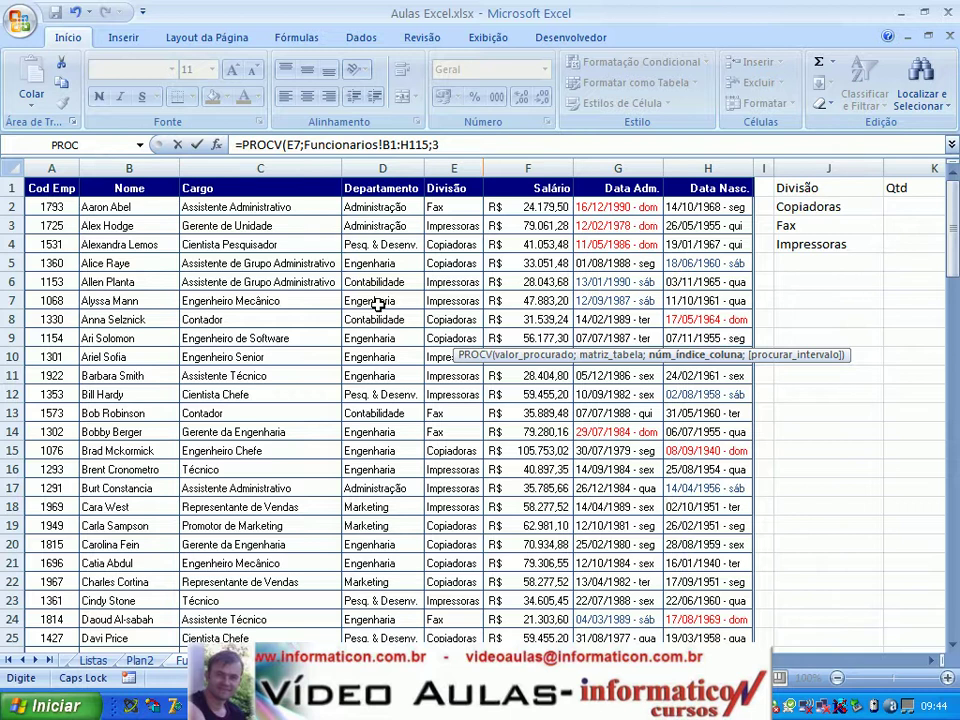
pyautogui.press('Return')
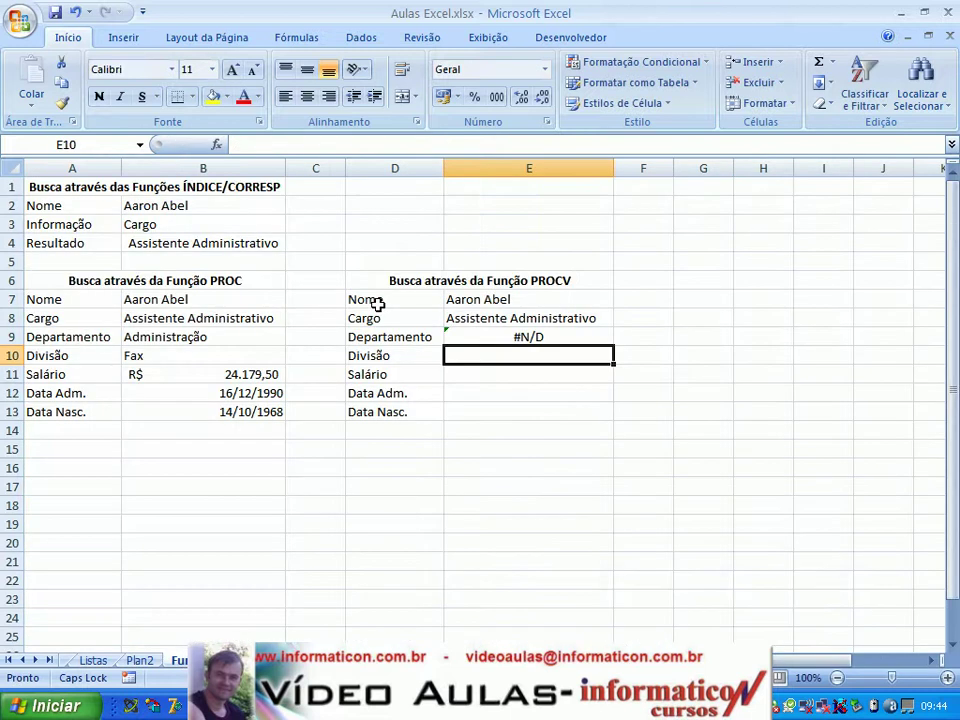
# Add 0 as the exact-match argument of the Departamento formula in E9, and clear that cell again.
pyautogui.press('Up')
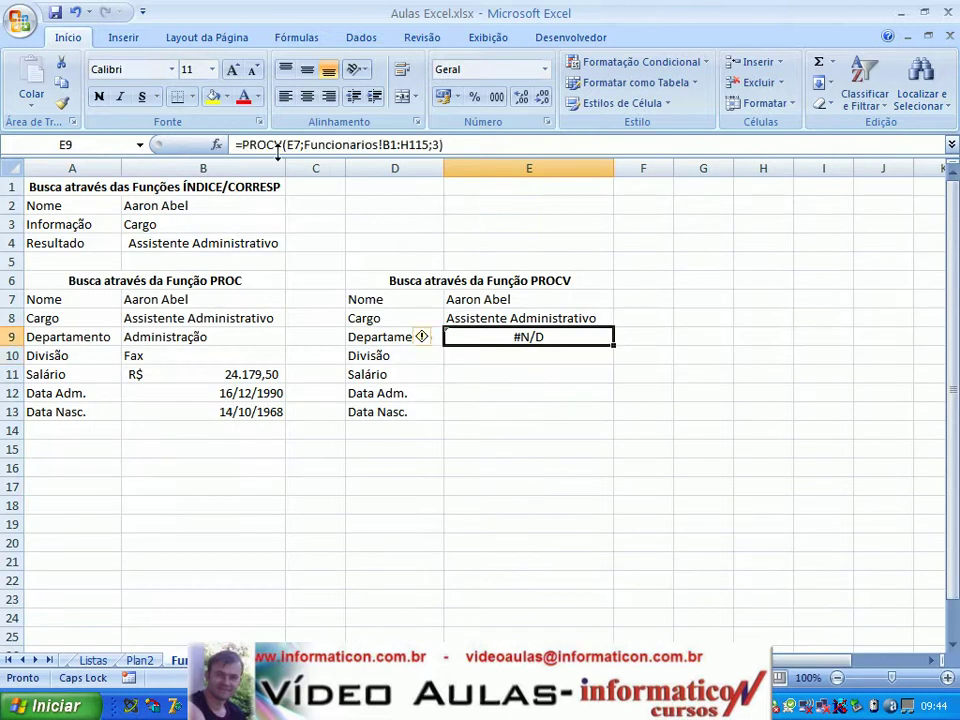
pyautogui.click(440, 146)
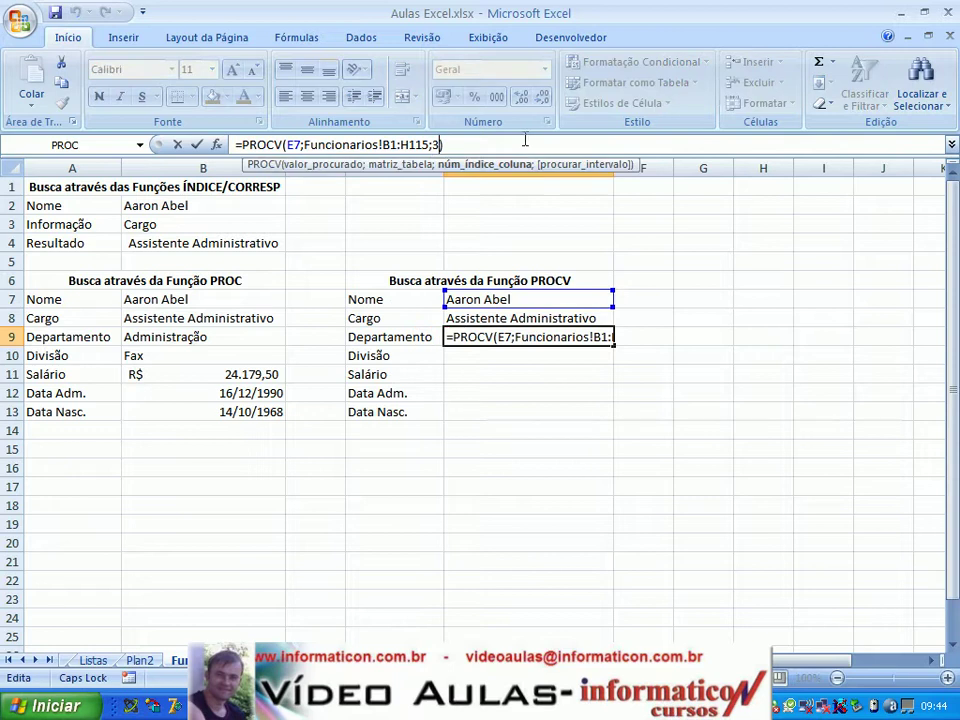
pyautogui.click(503, 332)
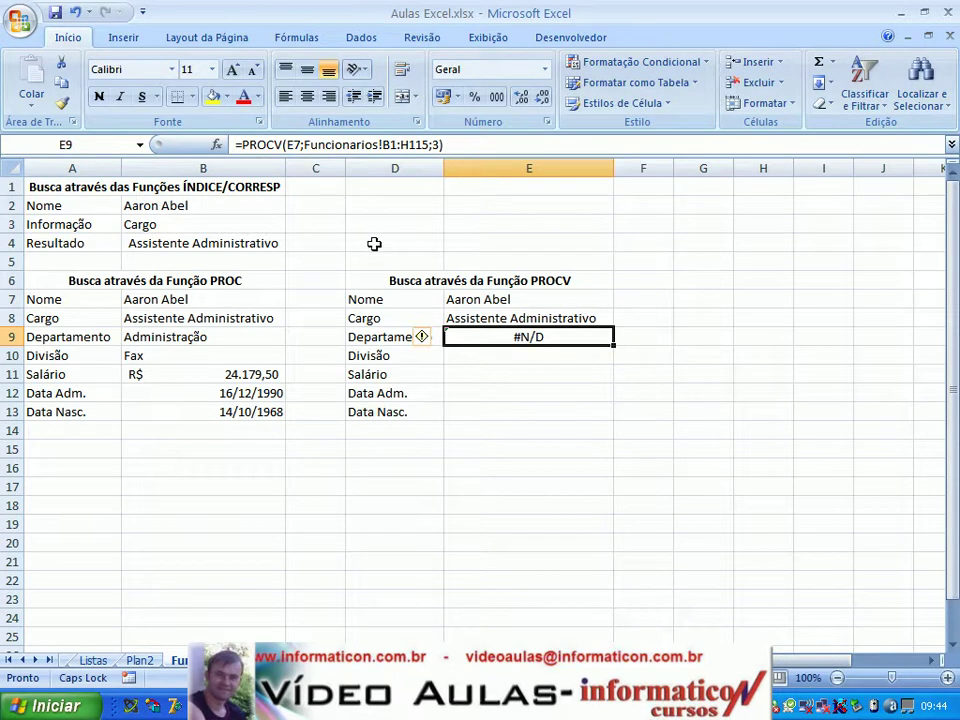
pyautogui.click(438, 144)
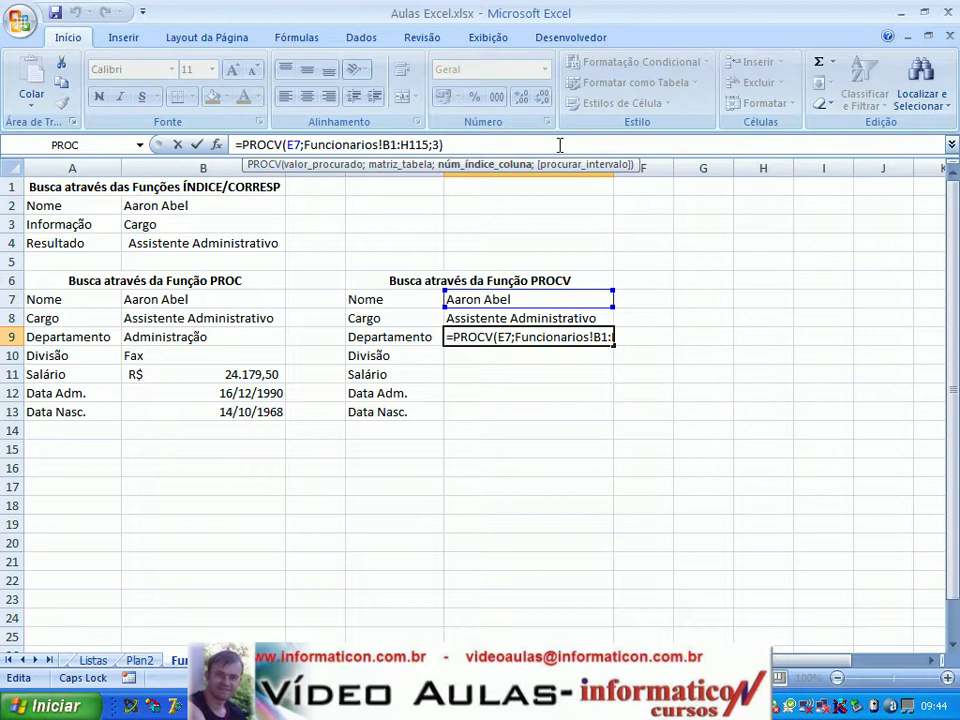
pyautogui.write(';')
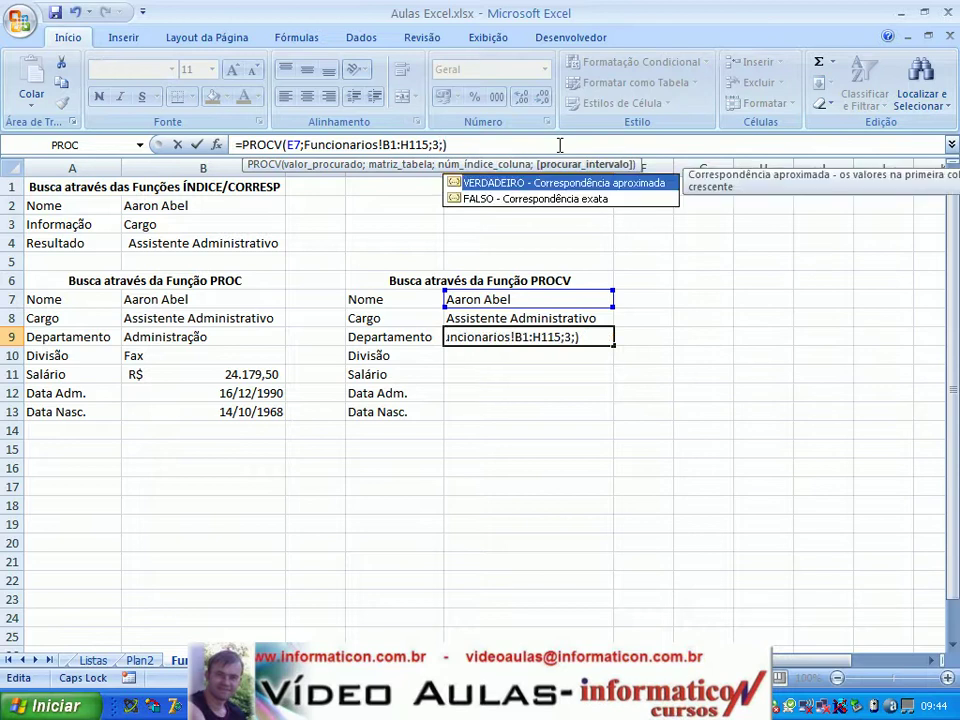
pyautogui.write('0')
pyautogui.press('Return')
pyautogui.press('Up')
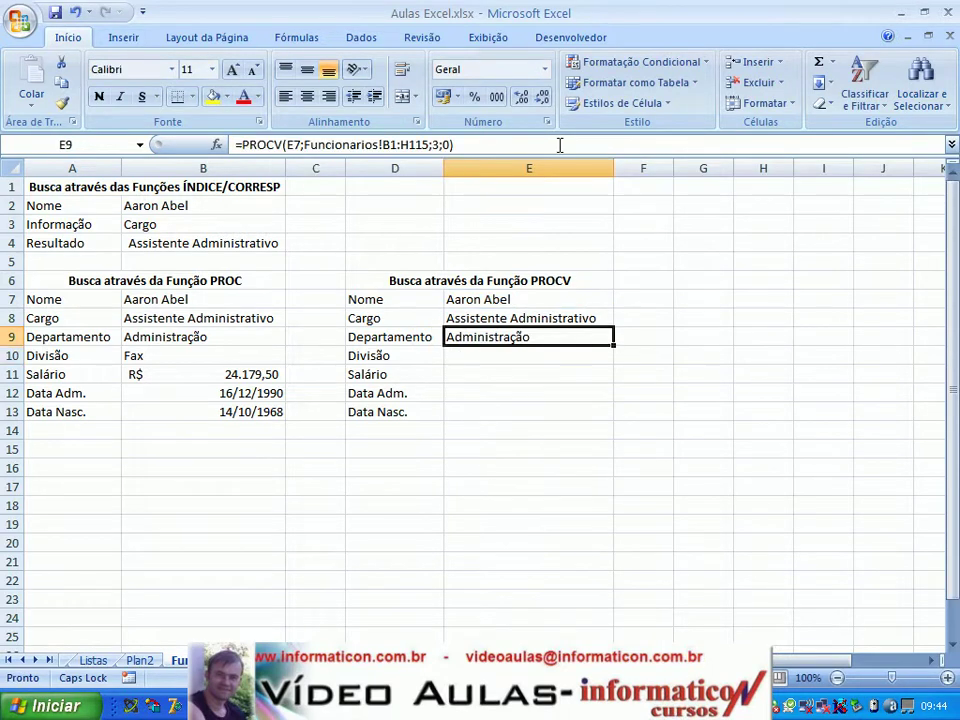
pyautogui.press('Delete')
# Make the references in the Cargo formula in E8 absolute, as $E$7 and Funcionarios!$B$1:$H$115.
pyautogui.click(562, 318)
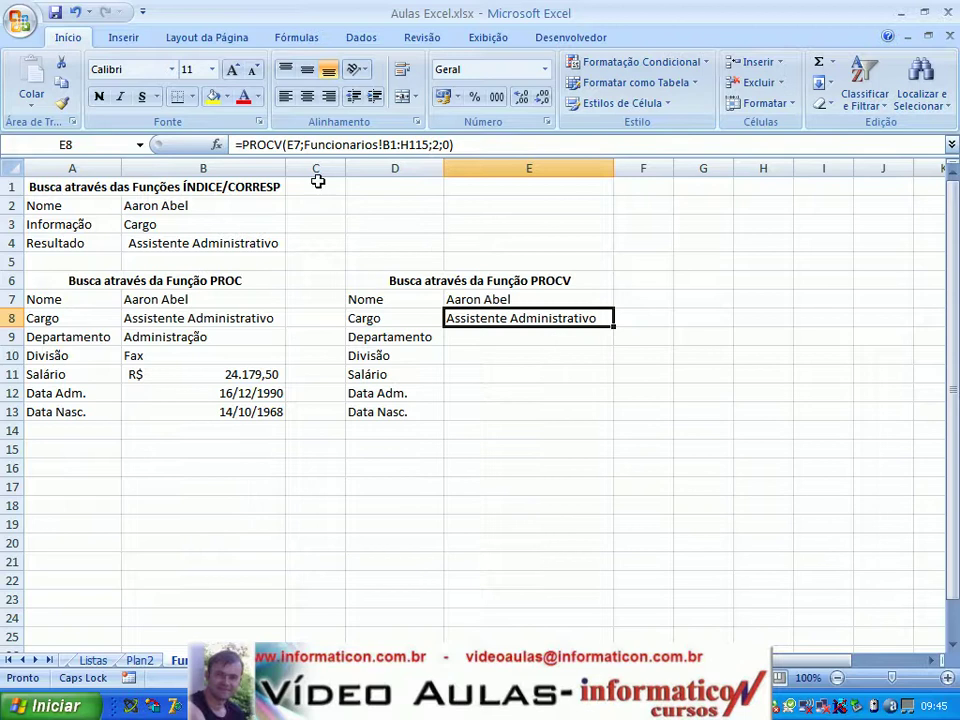
pyautogui.click(232, 145)
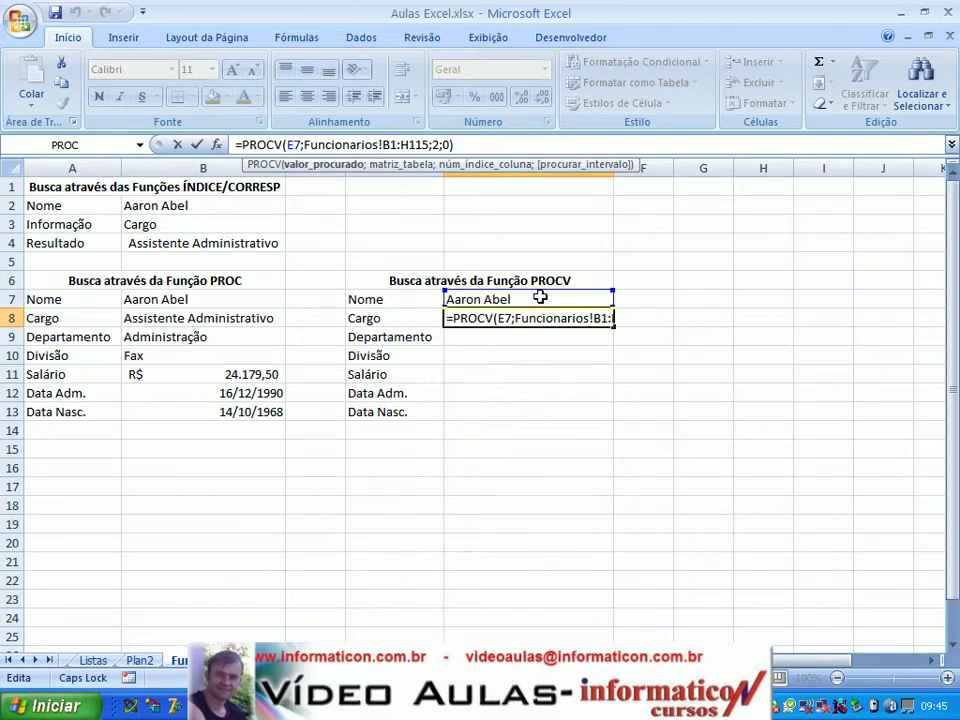
pyautogui.press('F4')
pyautogui.moveTo(402, 145); pyautogui.dragTo(441, 145)
pyautogui.press('F4')
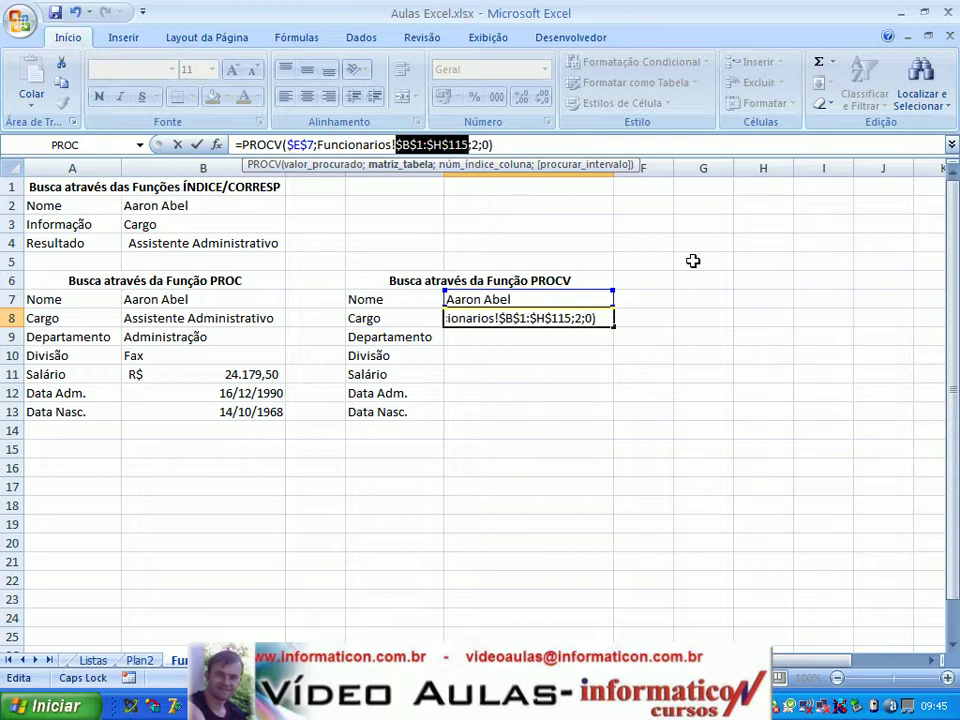
pyautogui.press('Return')
# Fill the Cargo formula from E8 down to E13 and check the copied formulas.
pyautogui.click(594, 316)
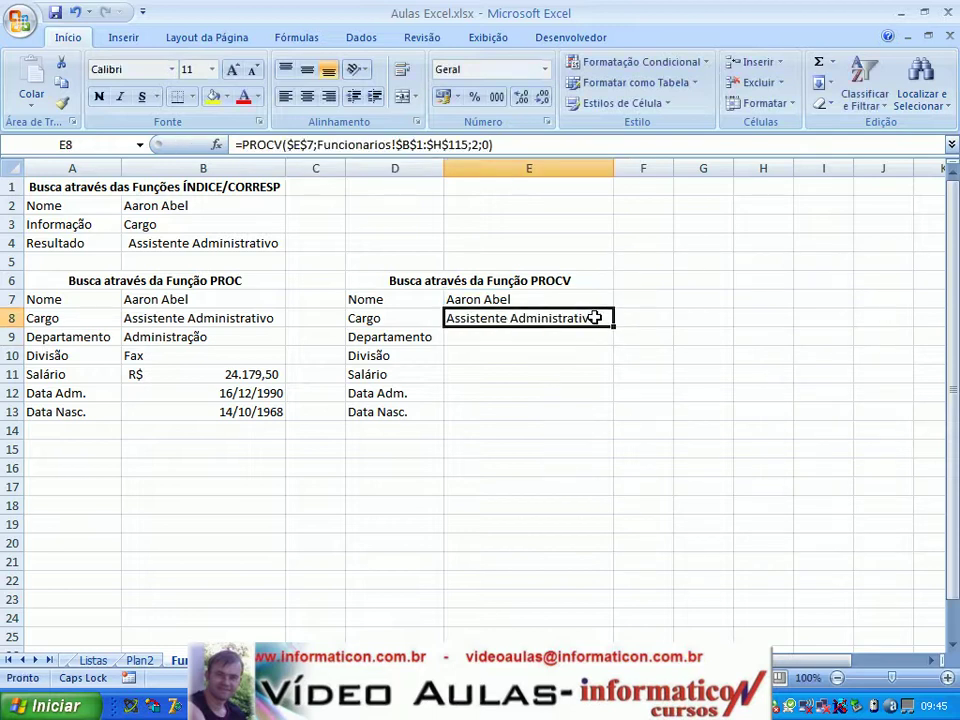
pyautogui.moveTo(616, 327); pyautogui.dragTo(602, 414)
pyautogui.click(545, 338)
pyautogui.click(553, 355)
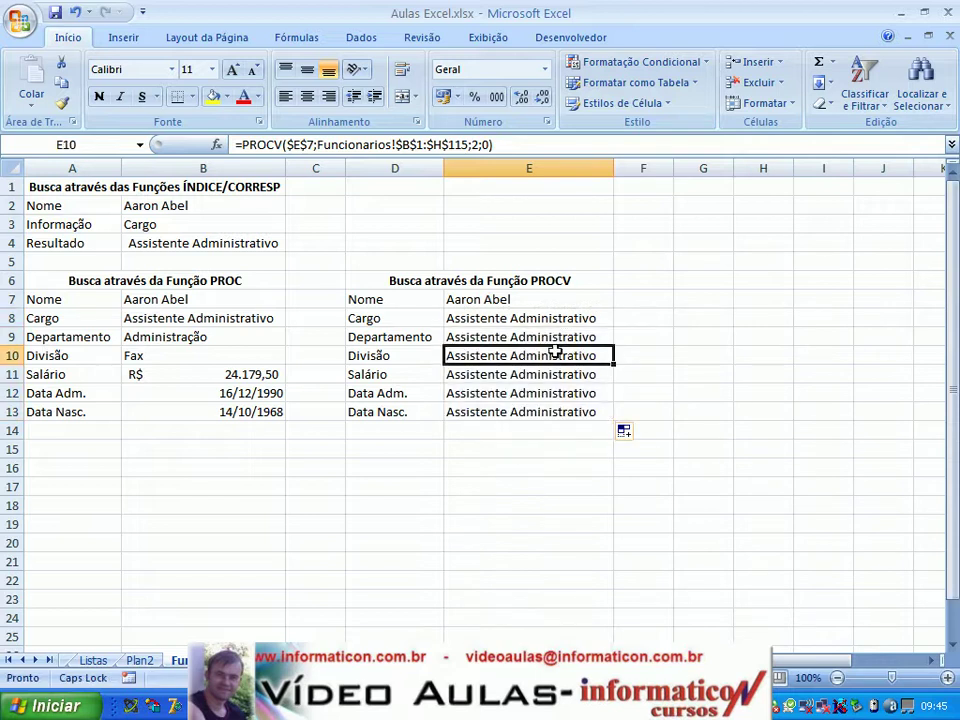
pyautogui.press('Down')
pyautogui.press('Down')
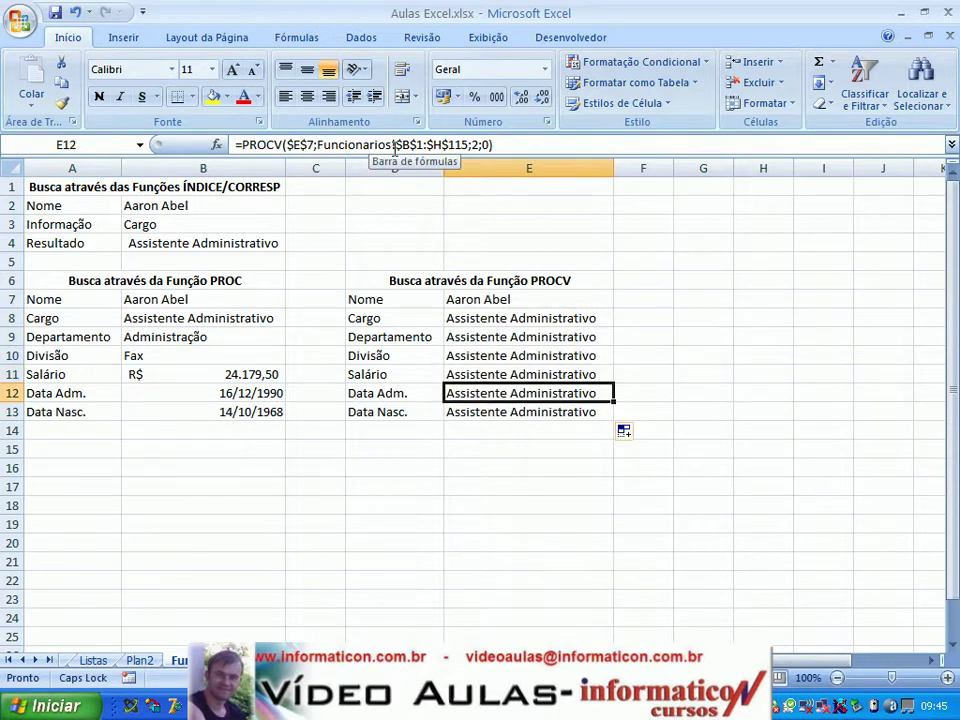
# Check the column index argument in the PROCV formulas copied down E8:E13.
pyautogui.press('Down')
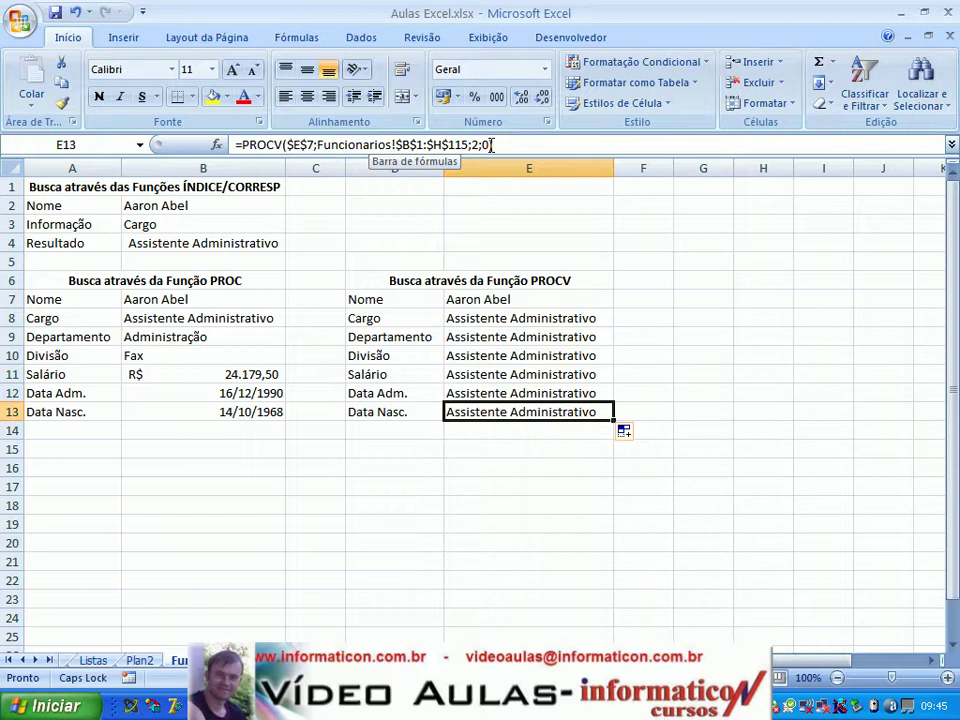
pyautogui.press('Up')
pyautogui.press('Up')
pyautogui.press('Up')
pyautogui.press('Up')
pyautogui.press('Up')
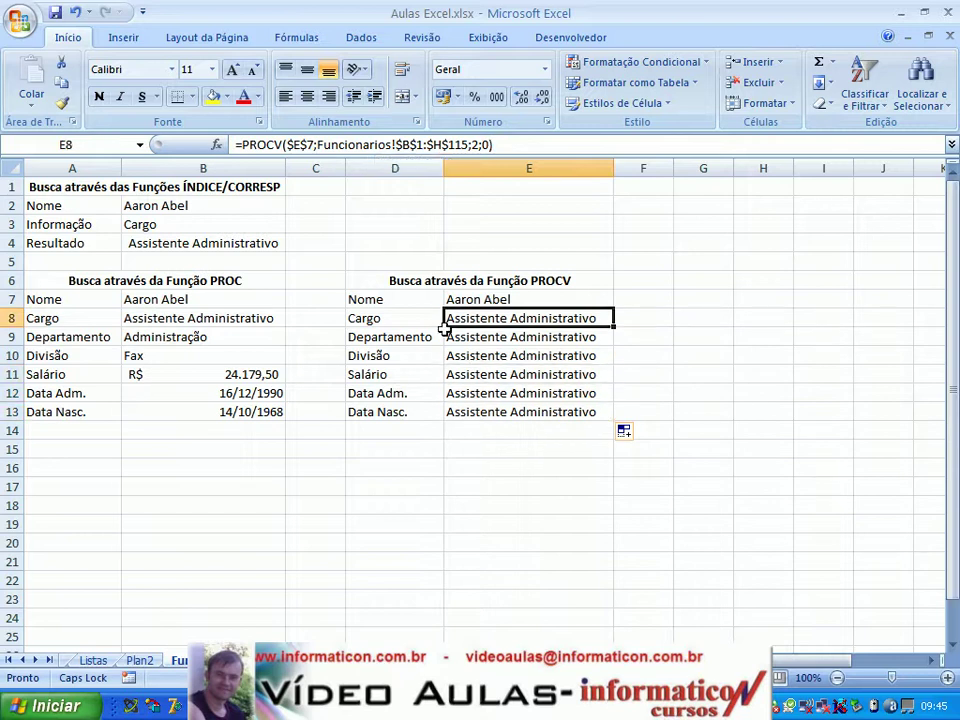
pyautogui.click(542, 343)
pyautogui.press('Down')
pyautogui.press('Down')
pyautogui.press('Down')
pyautogui.press('Down')
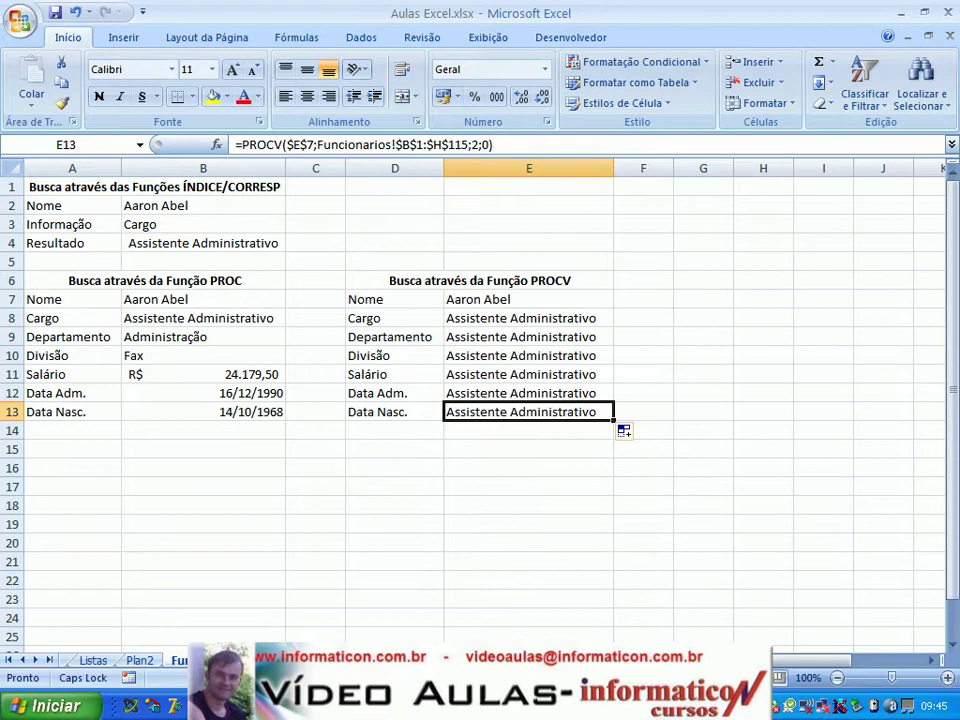
# Look at the Cargo column of the employee table on the Funcionarios sheet and return to the lookup sheet.
pyautogui.hotkey('ctrl', '[')
pyautogui.click(240, 206)
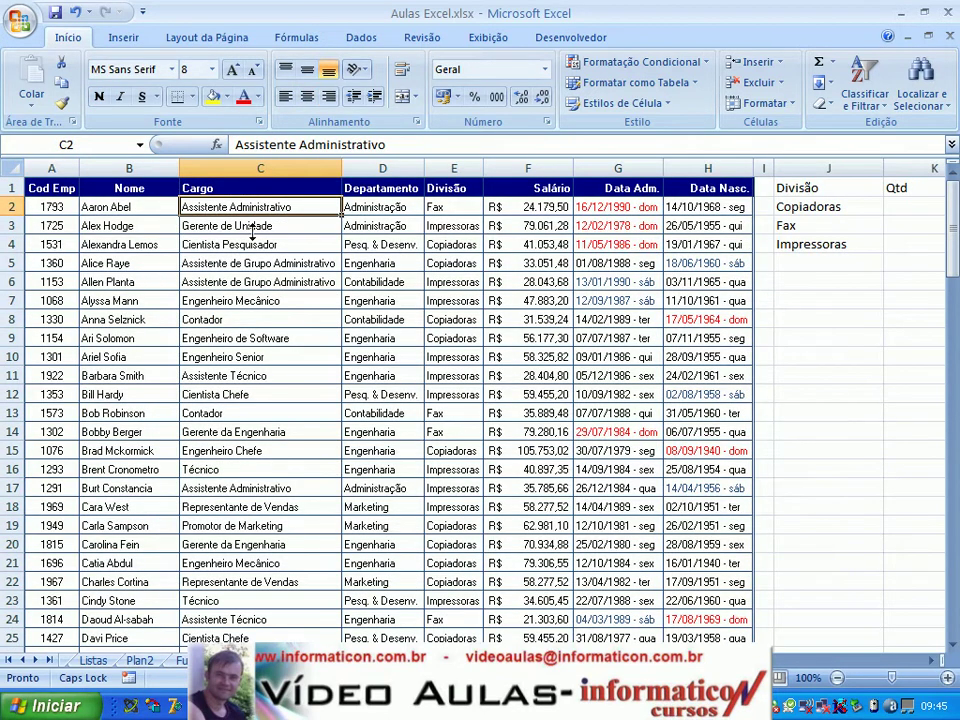
pyautogui.hotkey('ctrl', 'pageup')
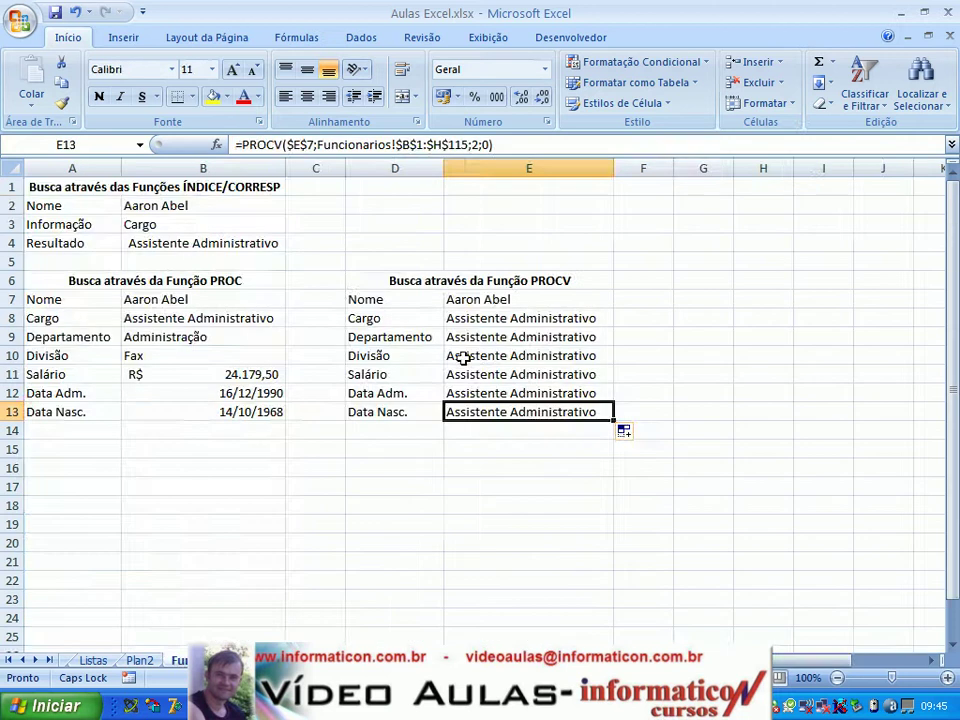
# Check the column index in E9 to E11 and clear the copied formulas from E9:E13.
pyautogui.click(524, 336)
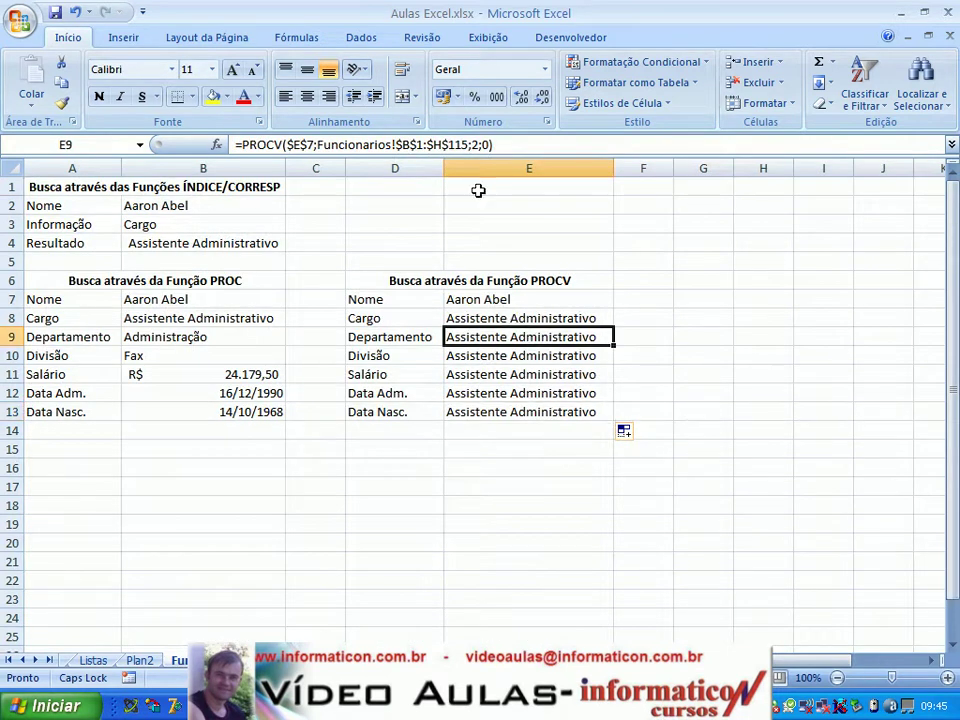
pyautogui.click(487, 358)
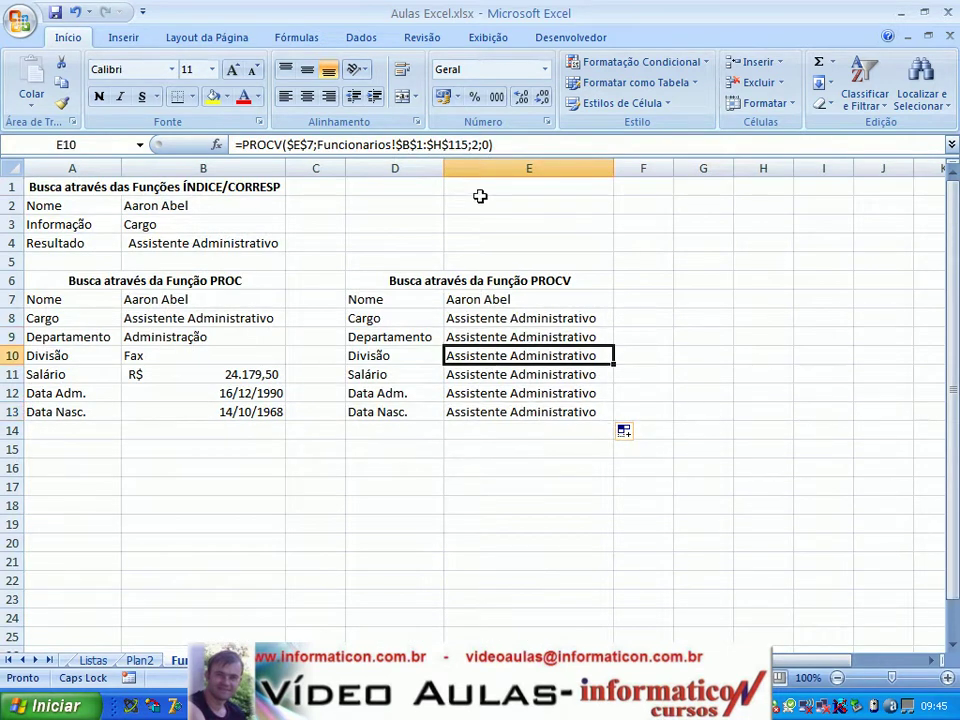
pyautogui.click(482, 377)
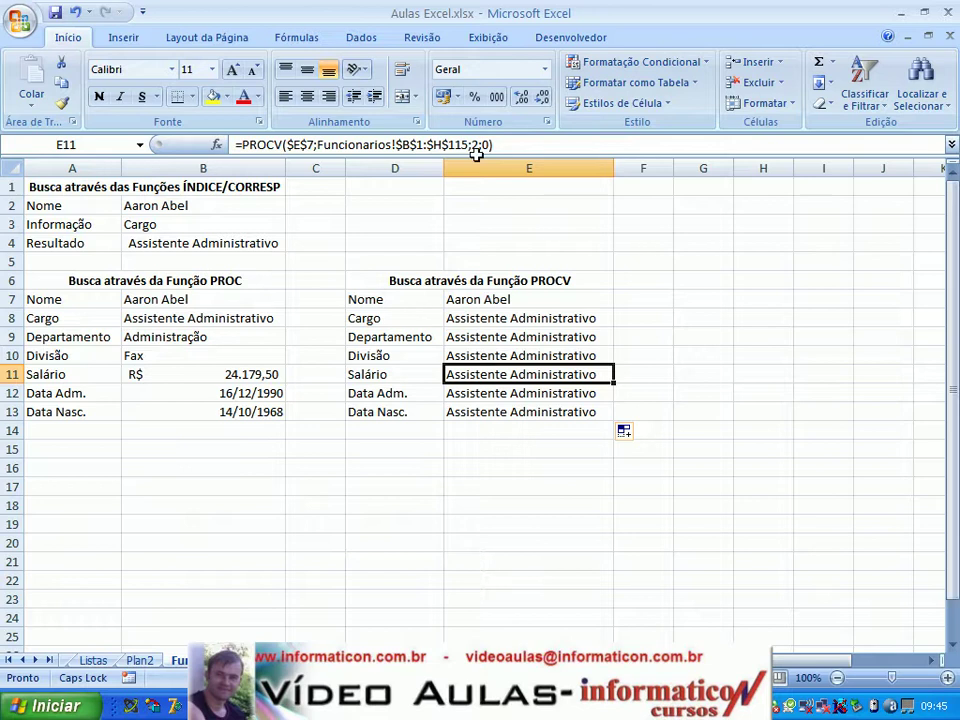
pyautogui.moveTo(563, 343); pyautogui.dragTo(561, 407)
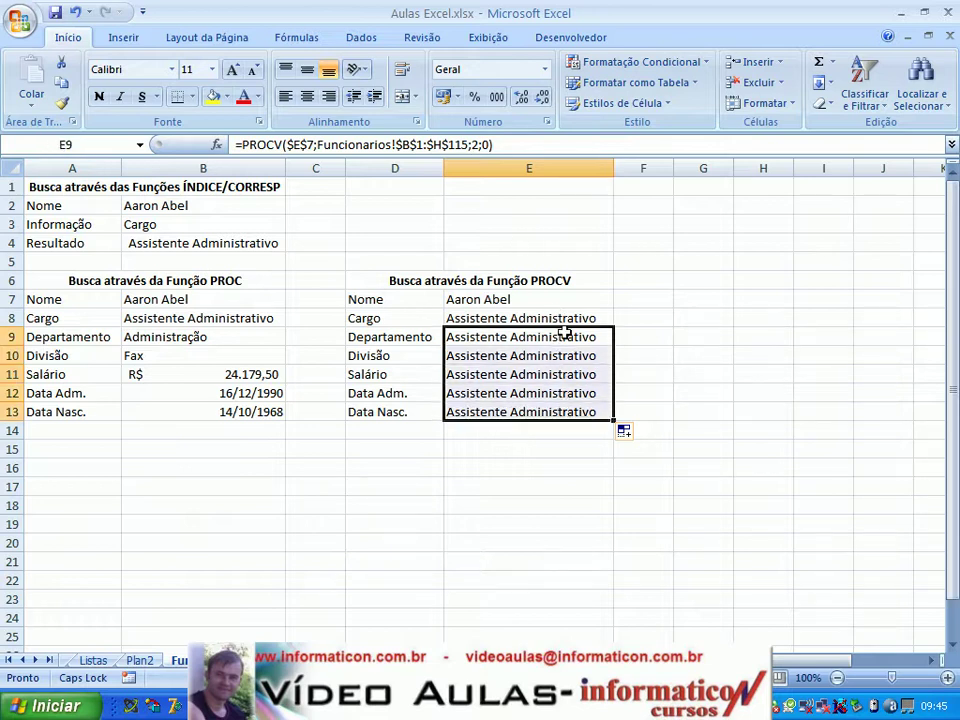
pyautogui.press('Delete')
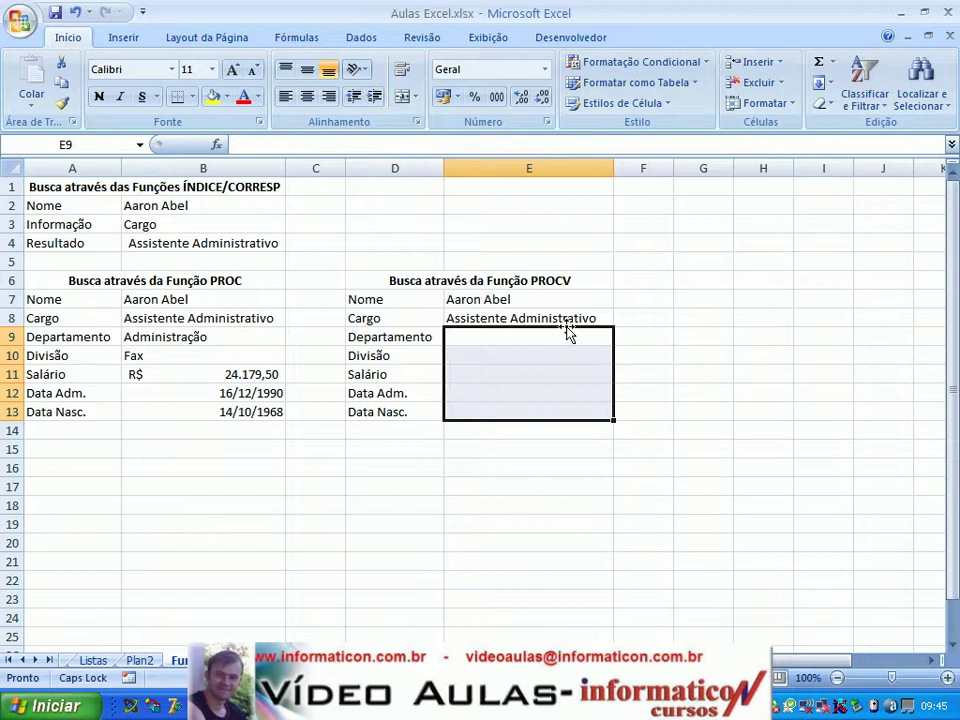
# Replace the column index in the Cargo formula in E8 with LIN(E2).
pyautogui.click(568, 318)
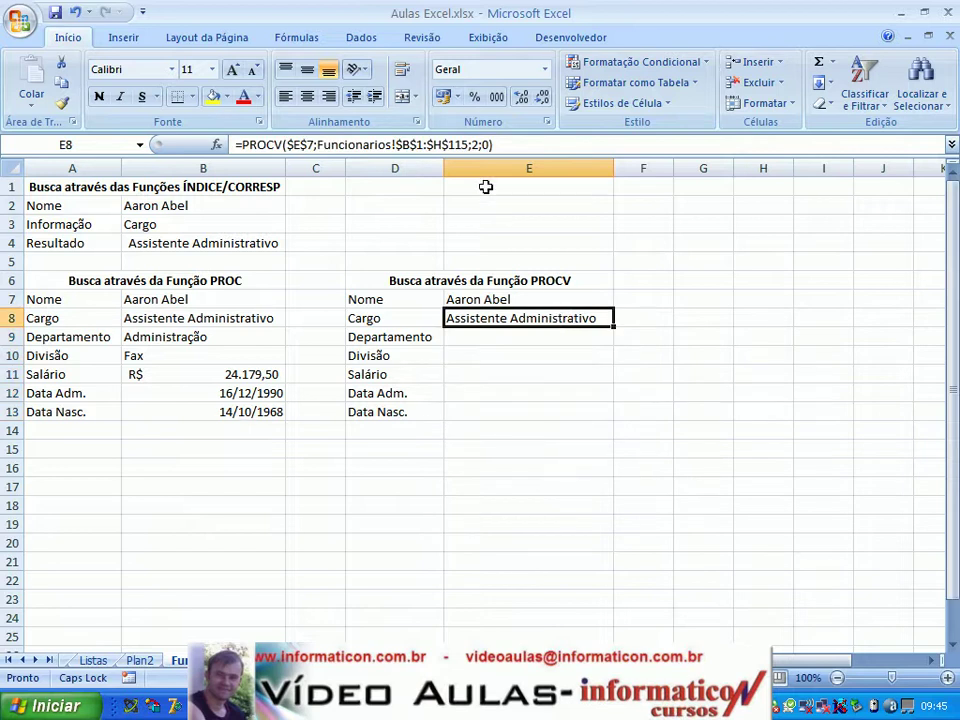
pyautogui.click(473, 144)
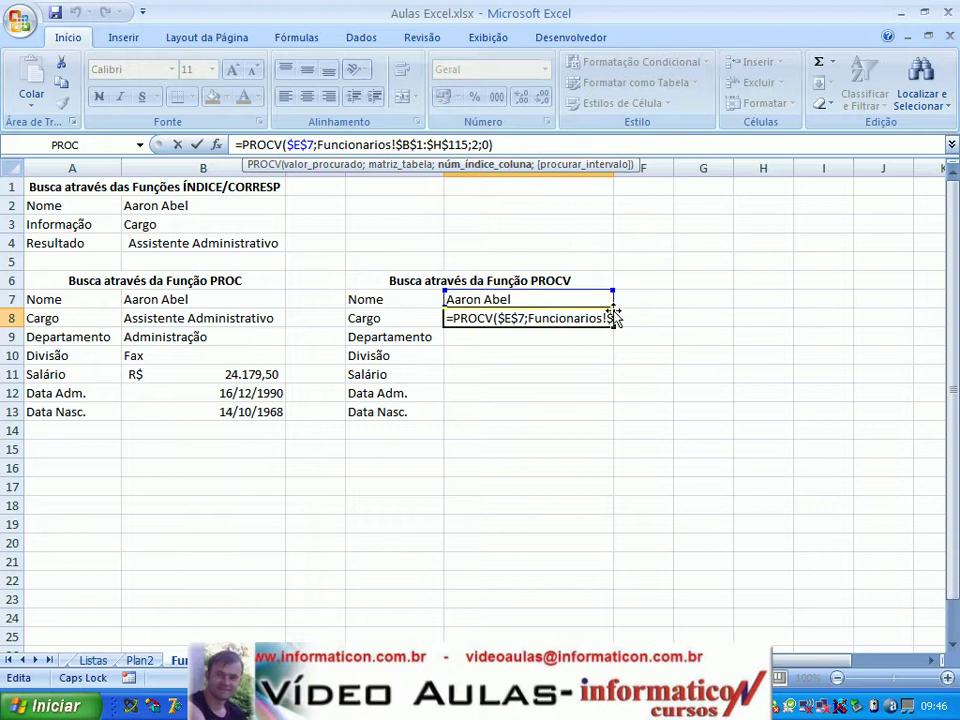
pyautogui.press('Delete')
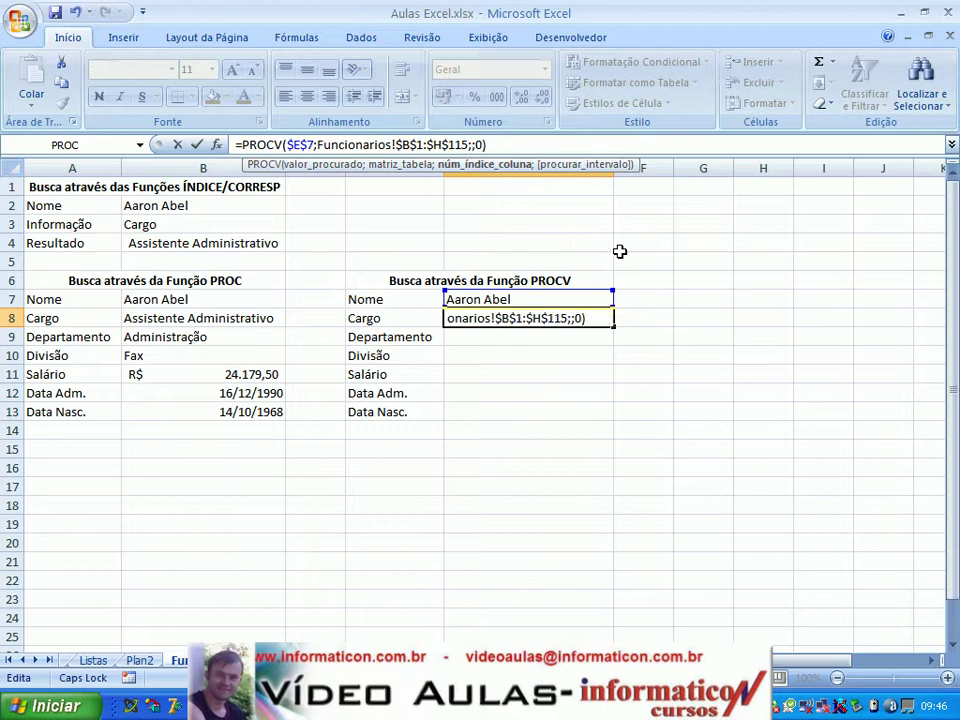
pyautogui.write('LIN(')
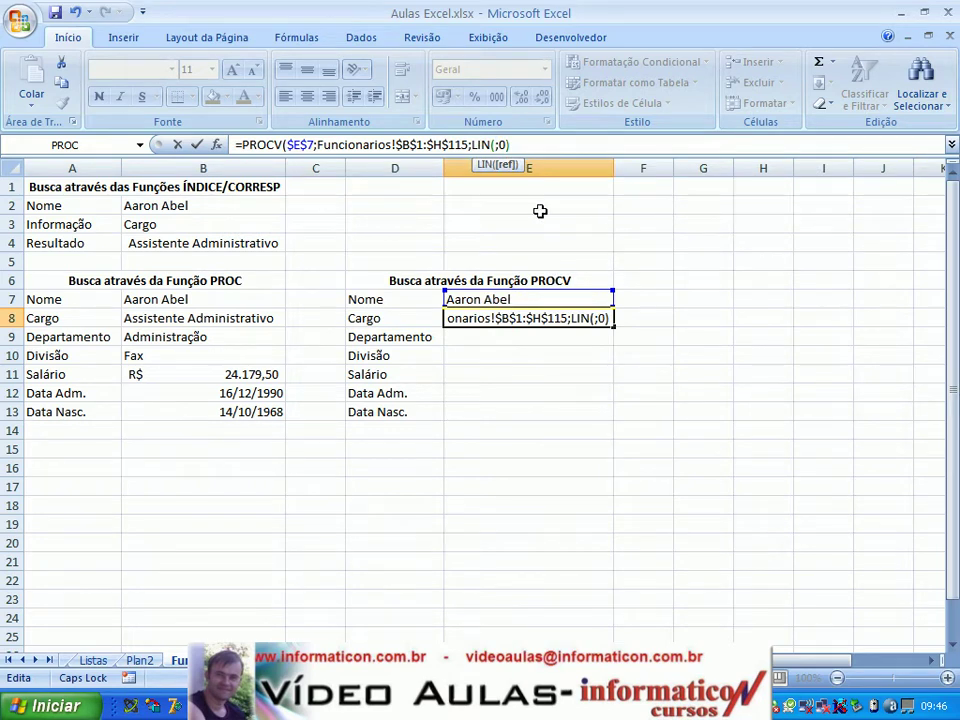
pyautogui.click(97, 205)
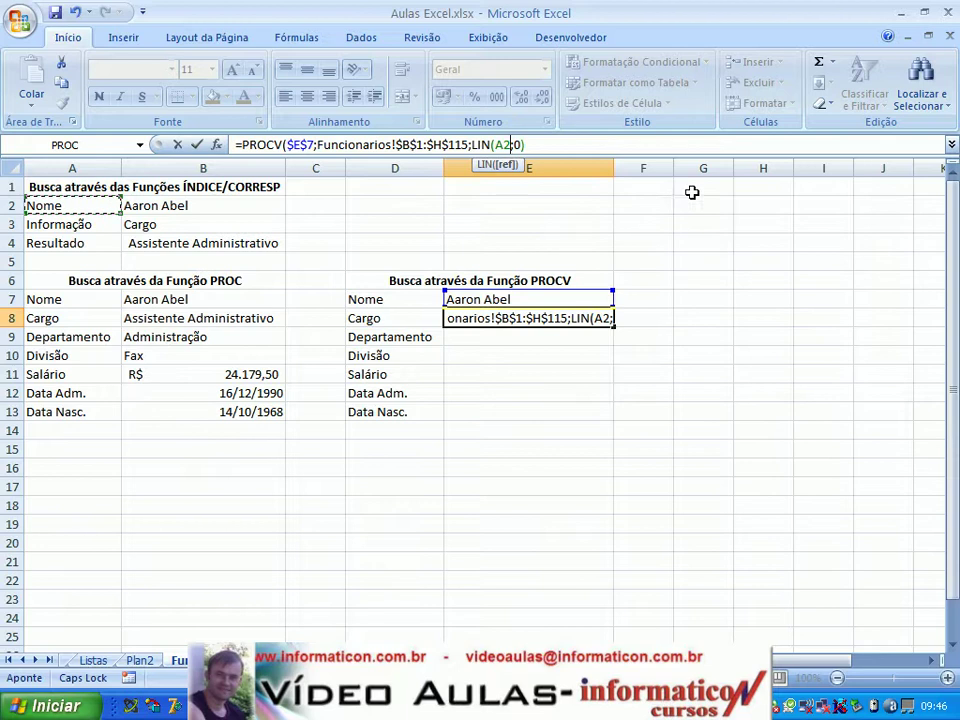
pyautogui.click(561, 210)
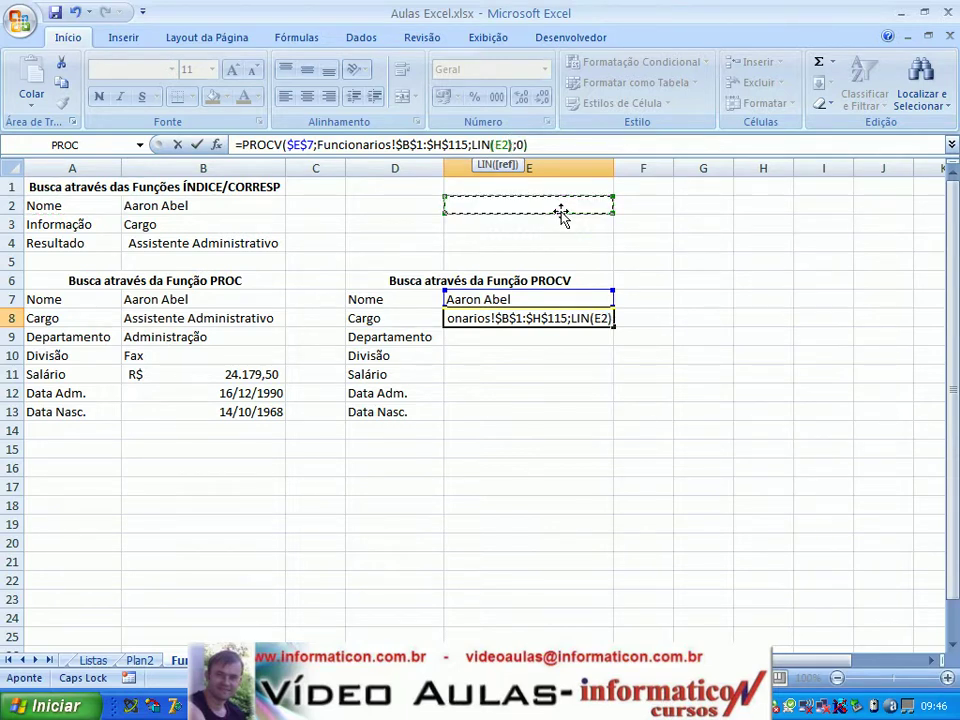
pyautogui.write(')')
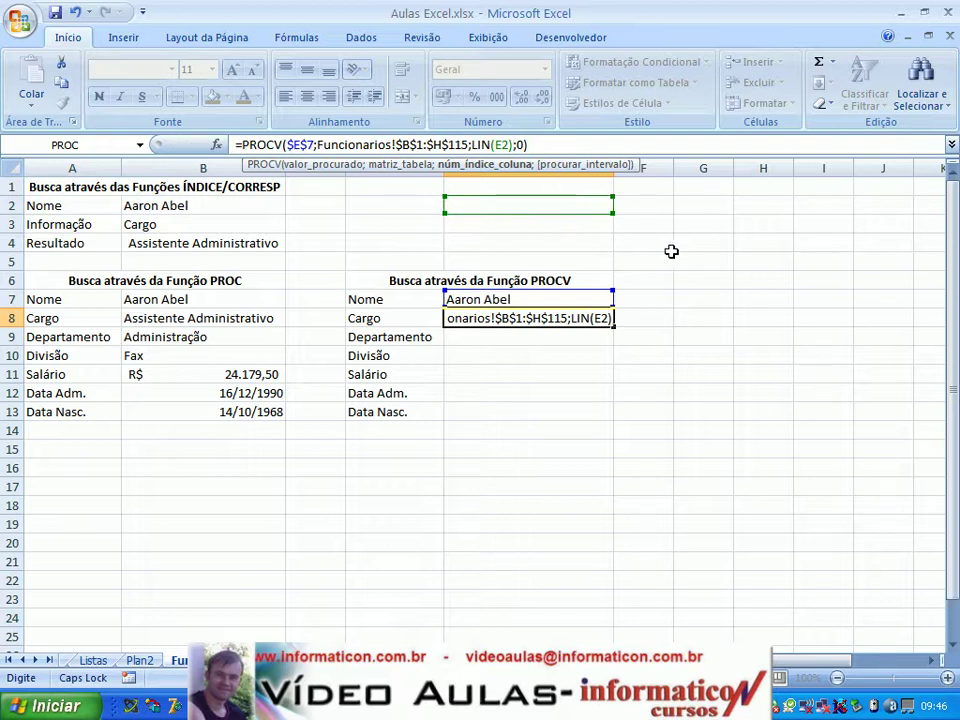
pyautogui.press('Return')
# Fill the Cargo formula from E8 down to E13.
pyautogui.click(583, 318)
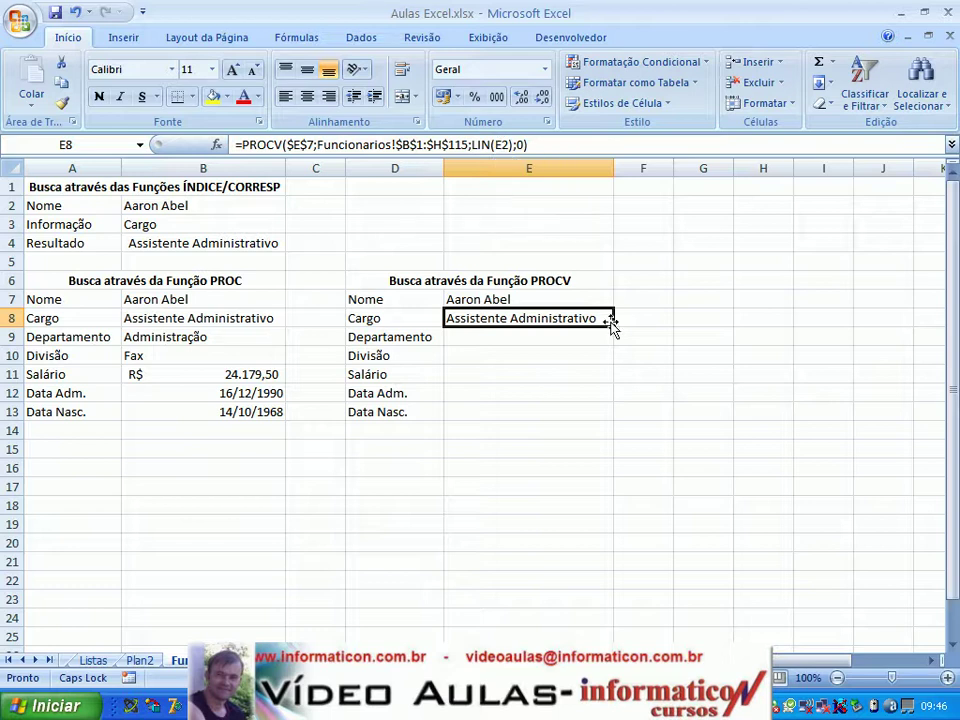
pyautogui.moveTo(615, 325); pyautogui.dragTo(615, 325)
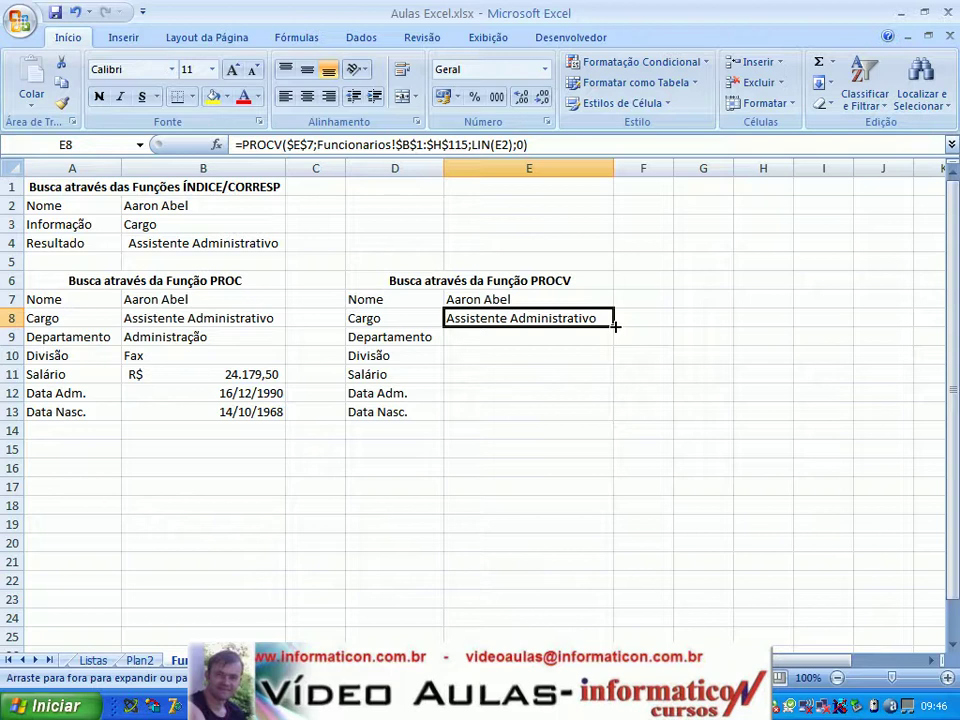
pyautogui.moveTo(615, 325); pyautogui.dragTo(604, 425)
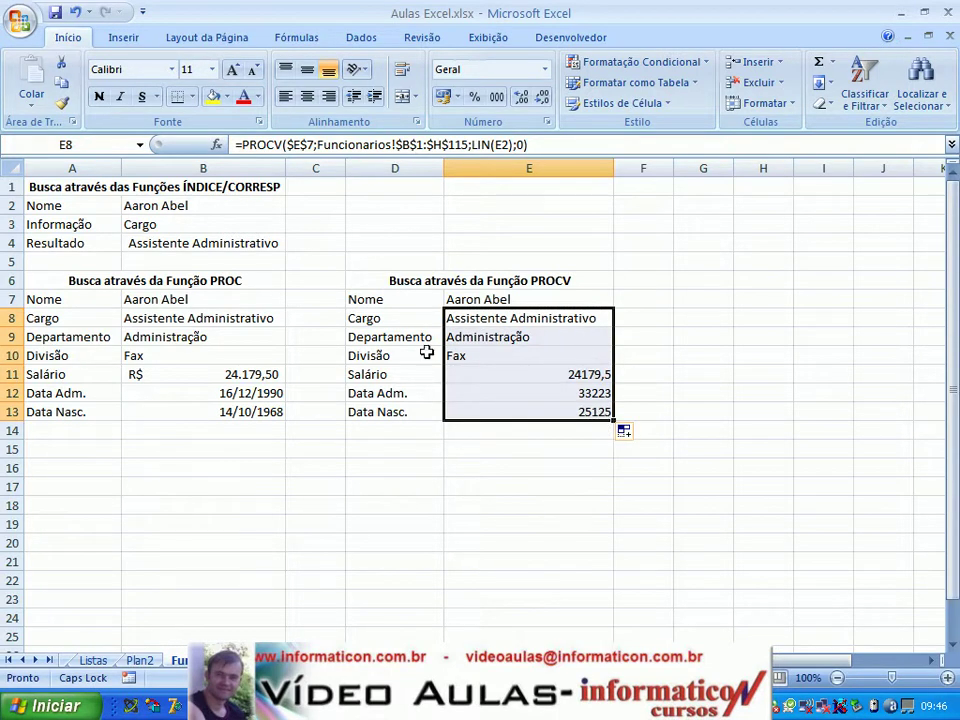
# Copy the currency and date formatting of B11:B13 onto E11:E13 with Format Painter.
pyautogui.moveTo(246, 380); pyautogui.dragTo(237, 411)
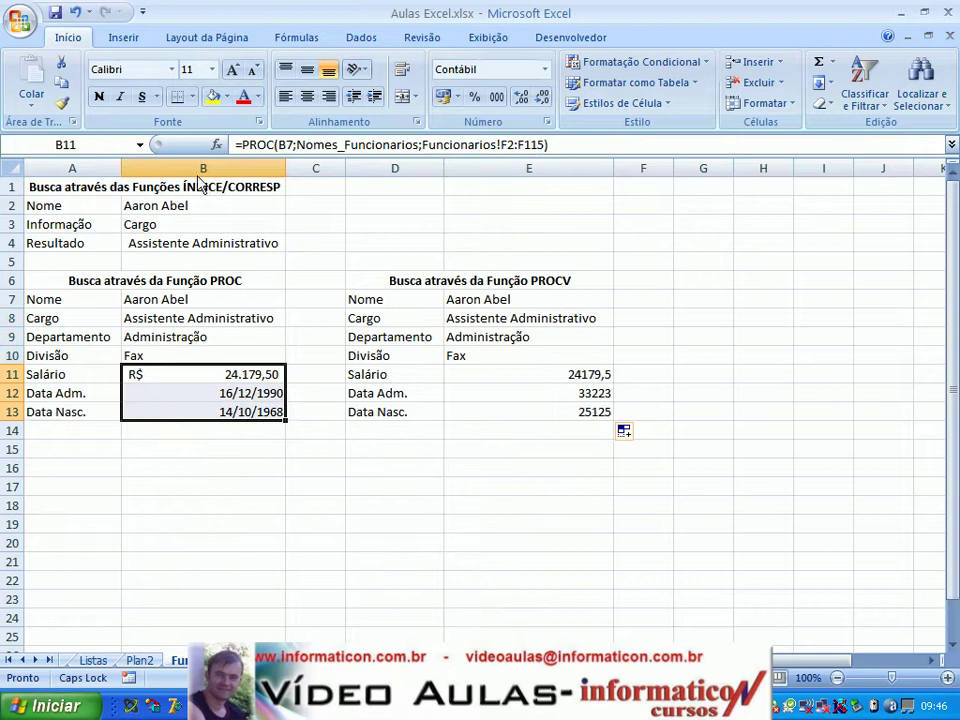
pyautogui.click(62, 102)
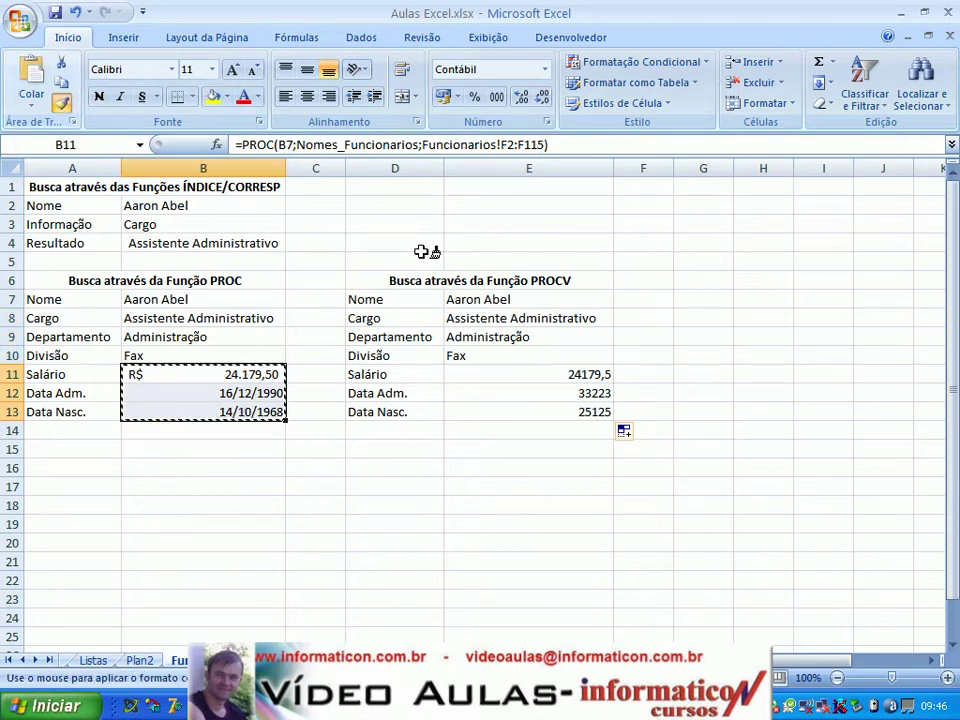
pyautogui.click(575, 366)
pyautogui.click(679, 408)
# Check how the LIN reference changes in the filled PROCV formulas between E8 and E13.
pyautogui.click(578, 394)
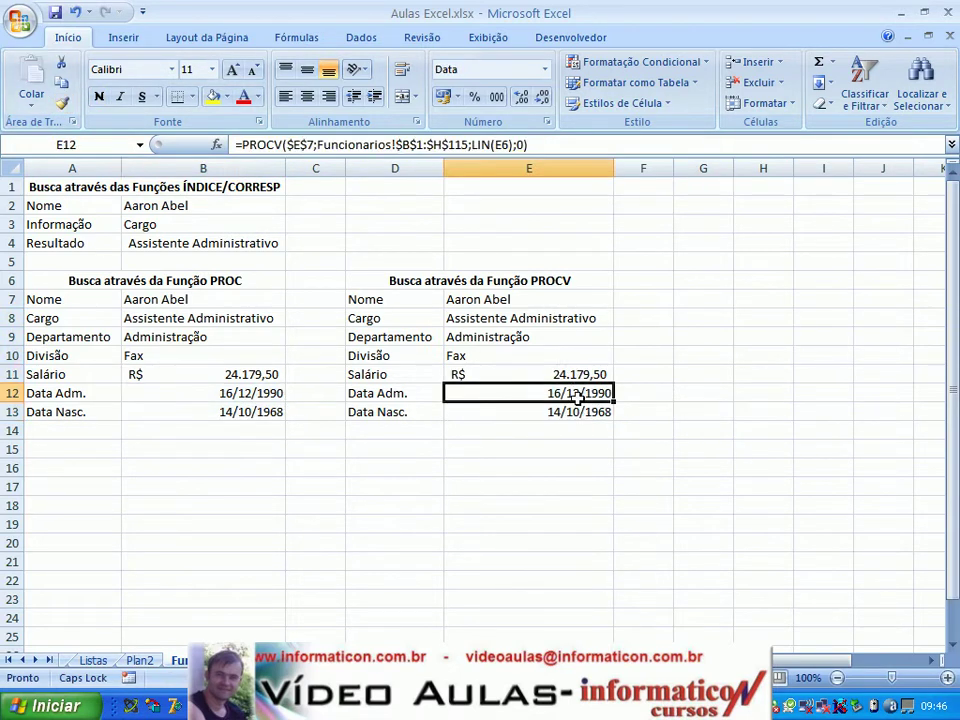
pyautogui.click(579, 412)
pyautogui.click(574, 317)
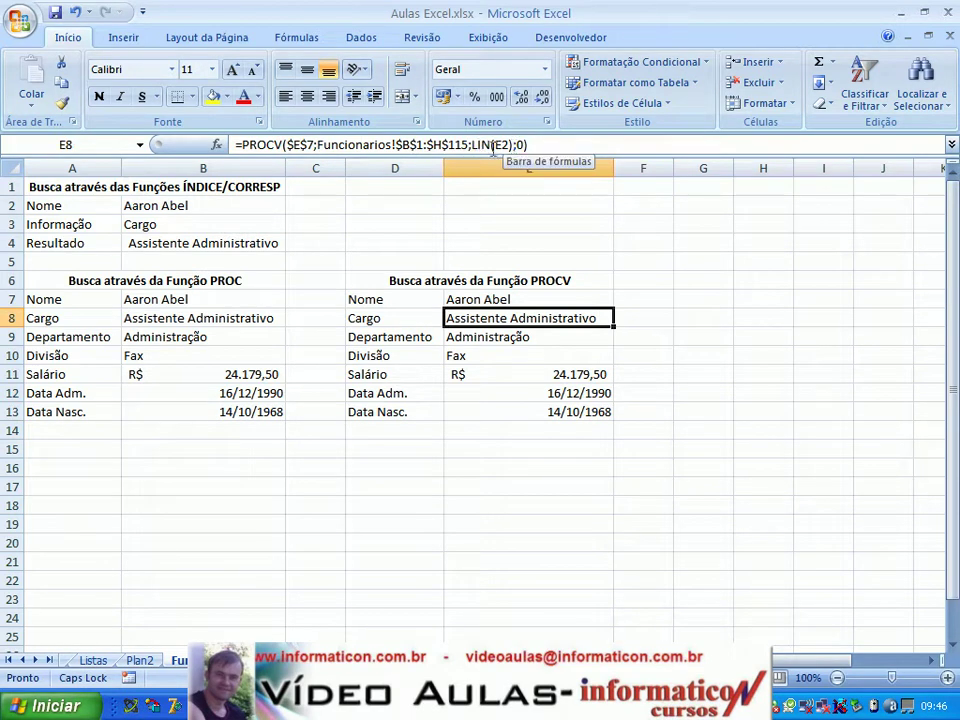
pyautogui.press('Down')
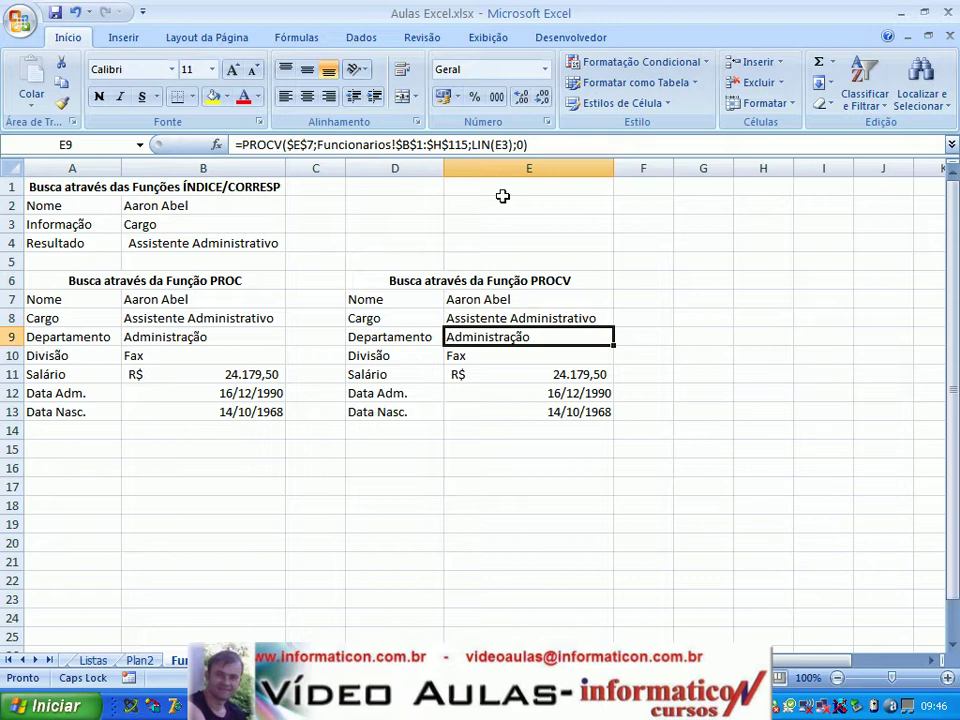
pyautogui.press('Down')
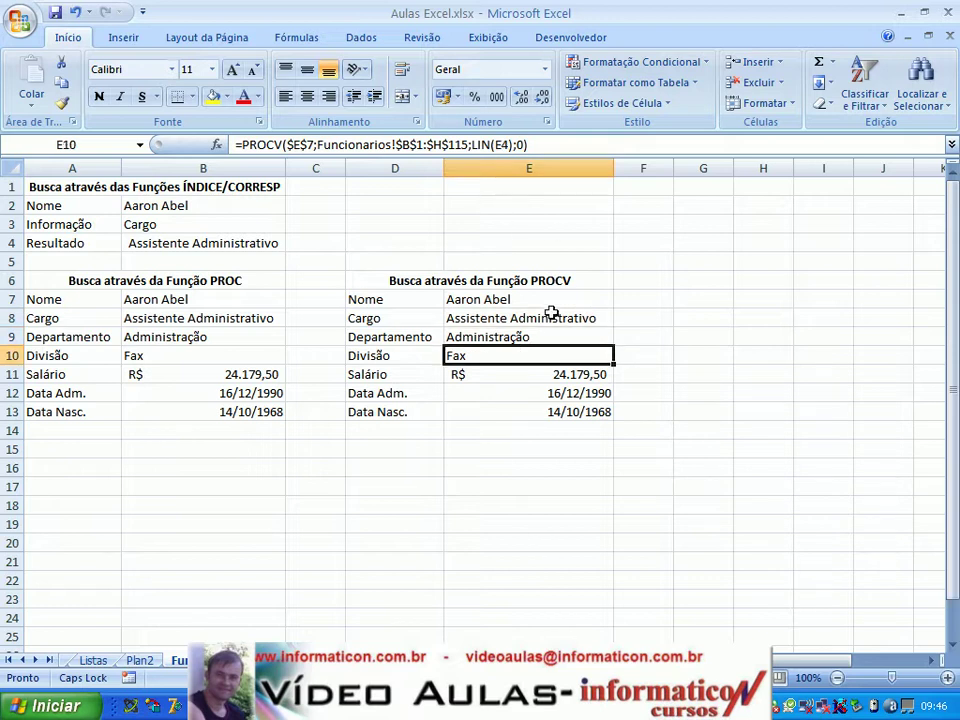
pyautogui.press('Down')
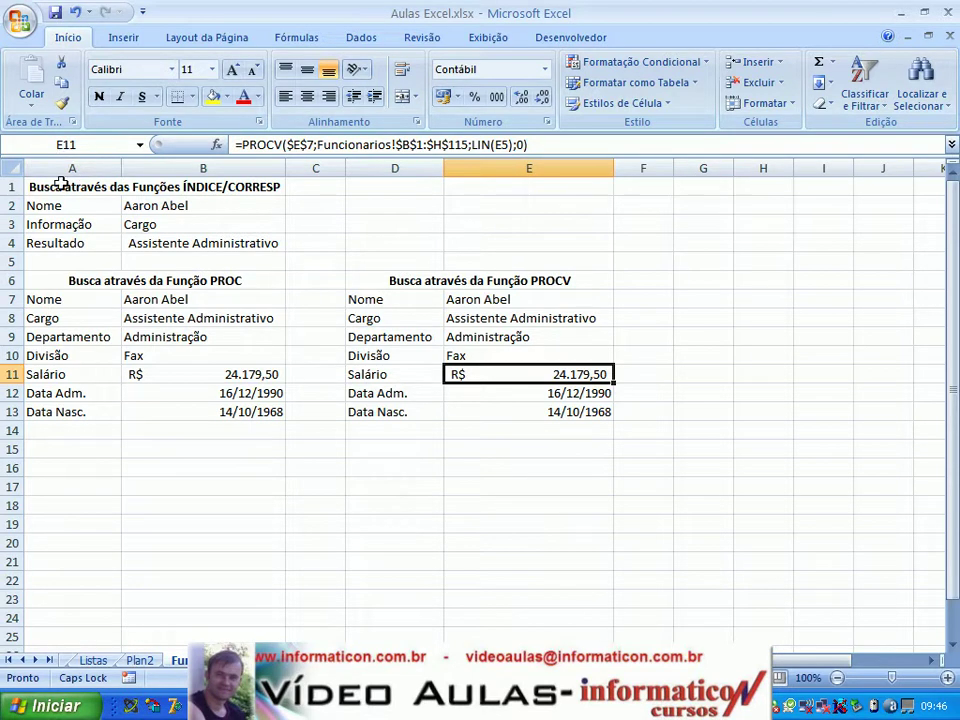
# Delete row 1 and check the Nome cell and the Cargo formula in the PROCV block.
pyautogui.click(9, 188)
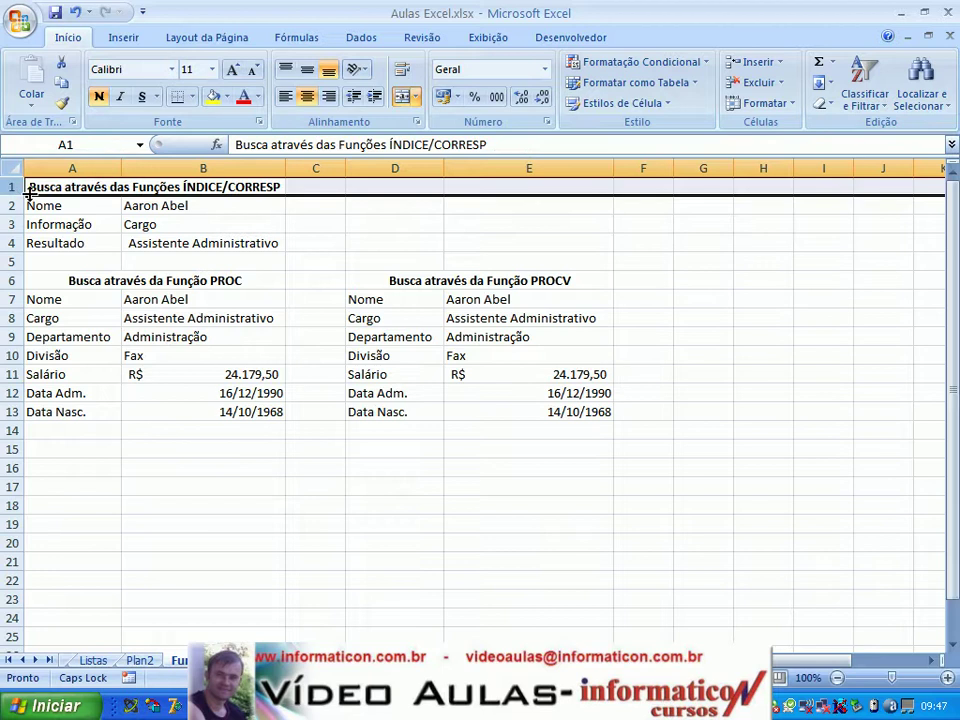
pyautogui.rightClick(9, 187)
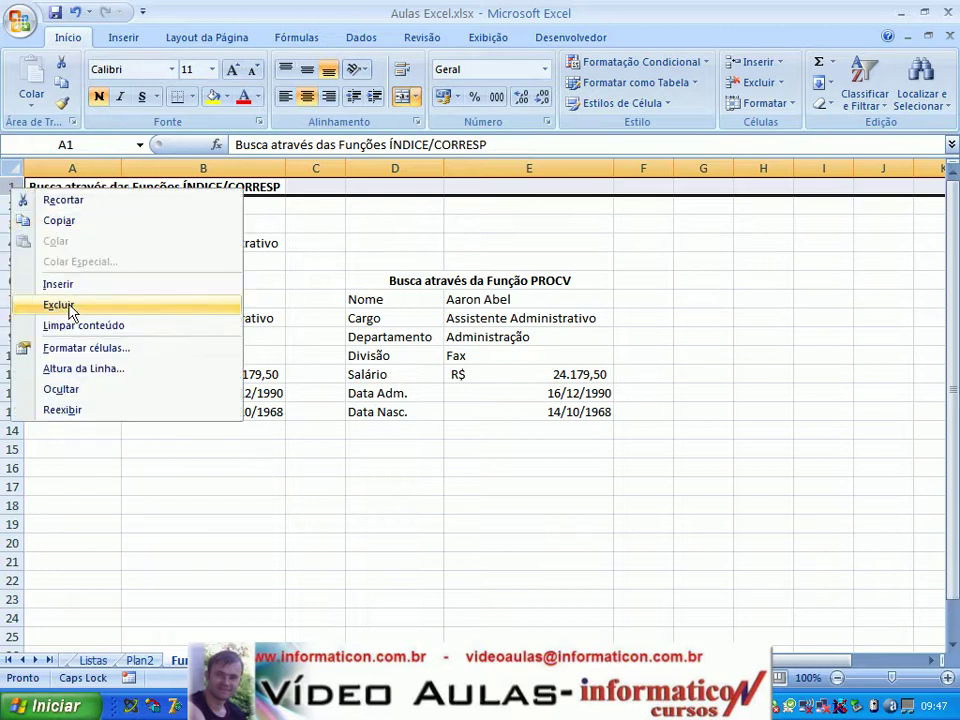
pyautogui.click(72, 313)
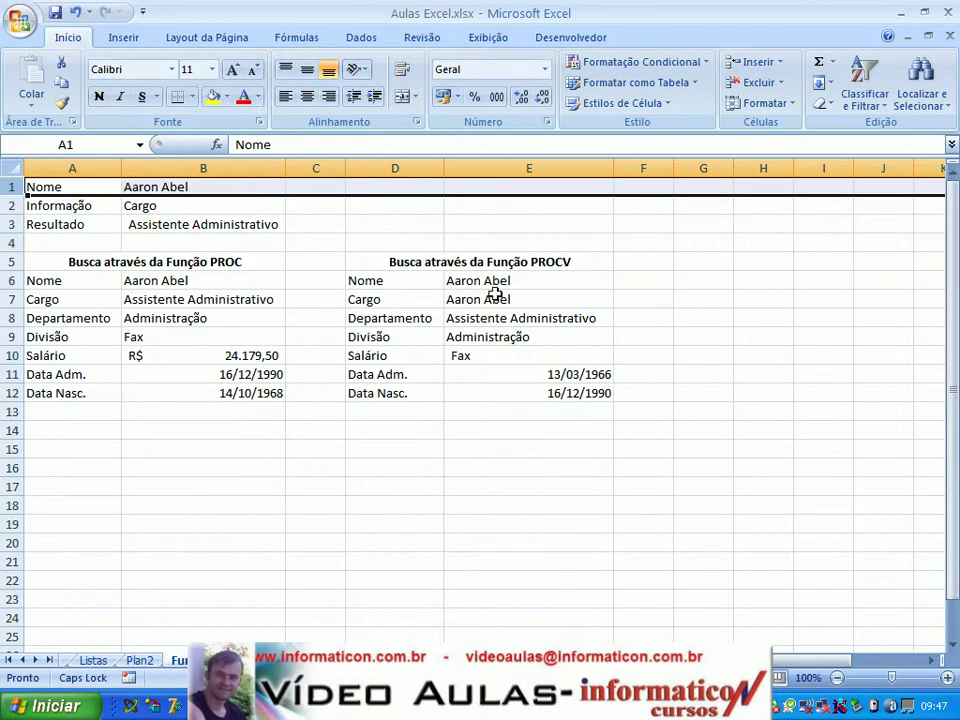
pyautogui.click(530, 283)
pyautogui.click(523, 301)
pyautogui.click(533, 285)
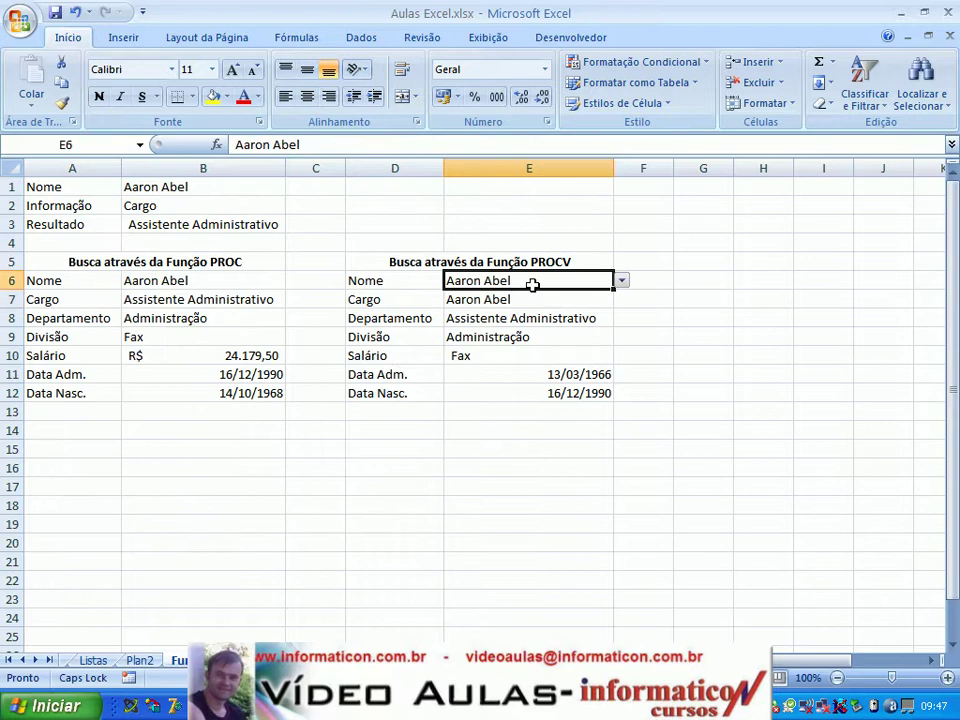
pyautogui.click(554, 299)
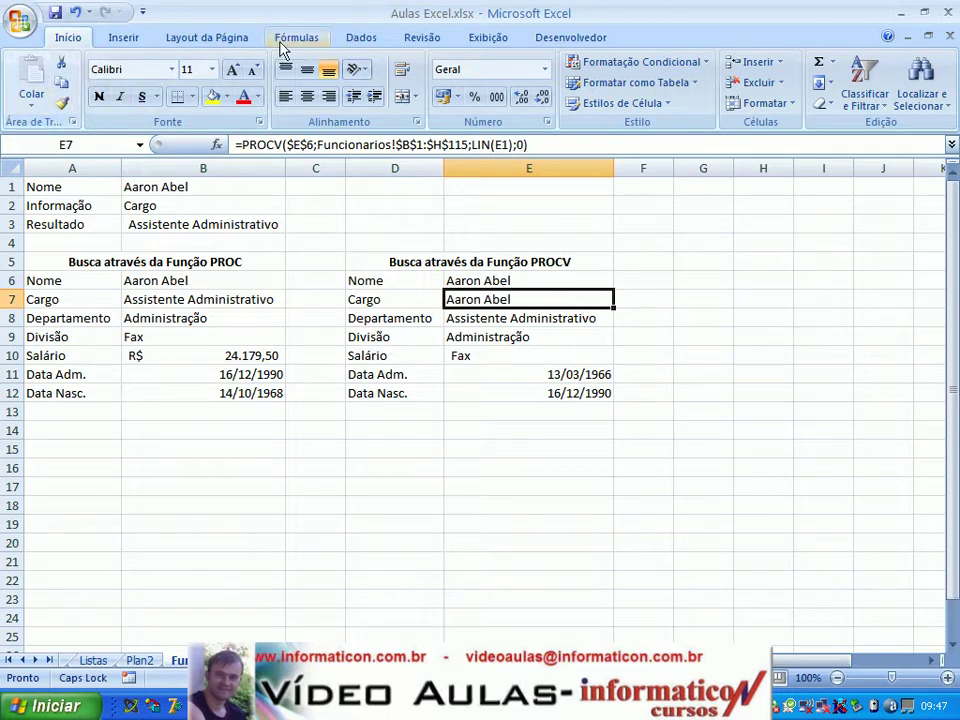
# Undo the deletion of row 1 and check the formulas in E9, E11 and E13.
pyautogui.click(77, 20)
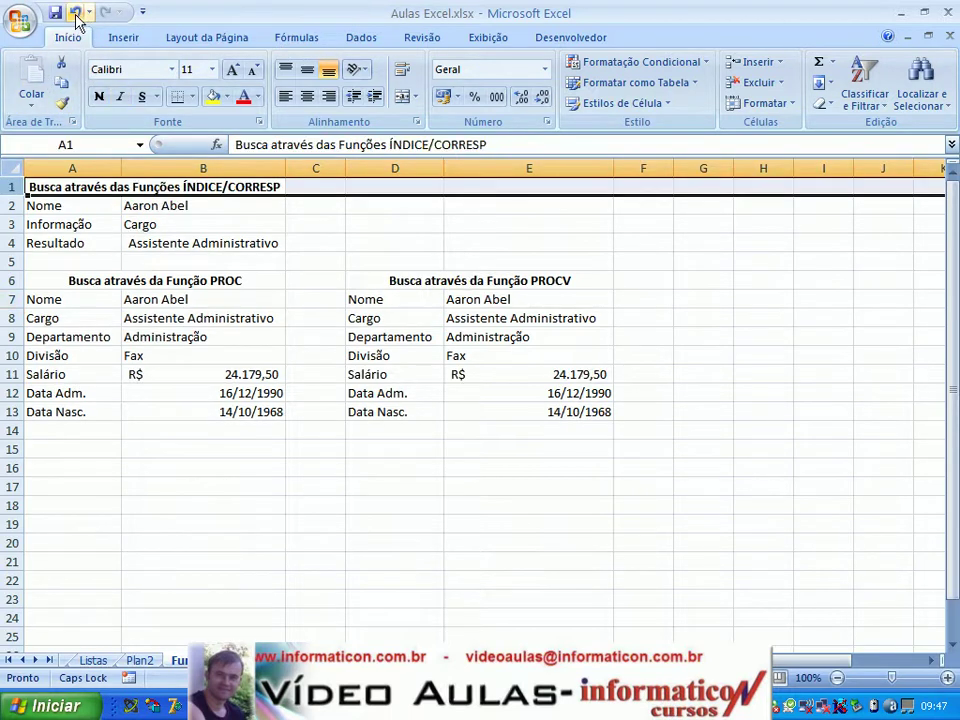
pyautogui.click(540, 336)
pyautogui.click(551, 374)
pyautogui.click(561, 411)
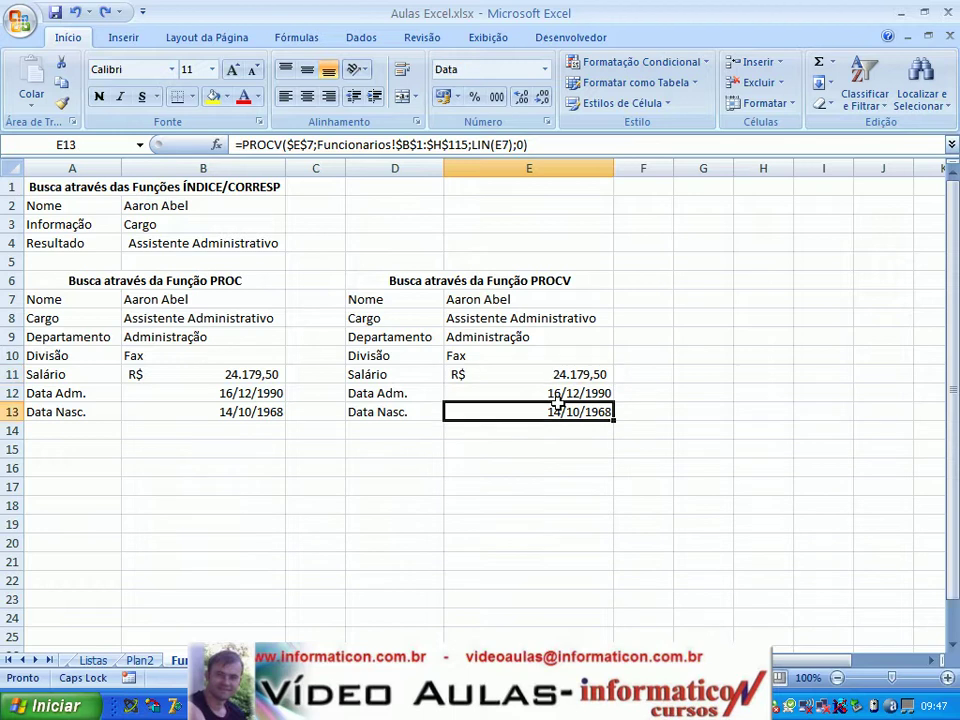
# Sort the employee table by Salário from smallest to largest.
pyautogui.click(703, 374)
pyautogui.click(626, 489)
pyautogui.click(560, 302)
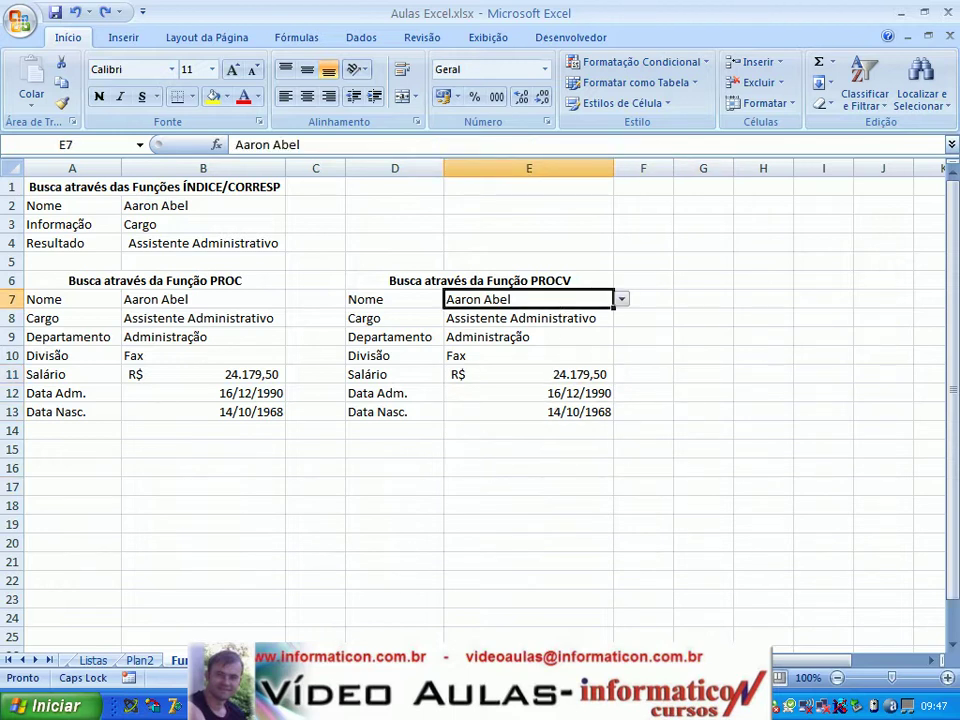
pyautogui.hotkey('ctrl', 'pageup')
pyautogui.click(550, 261)
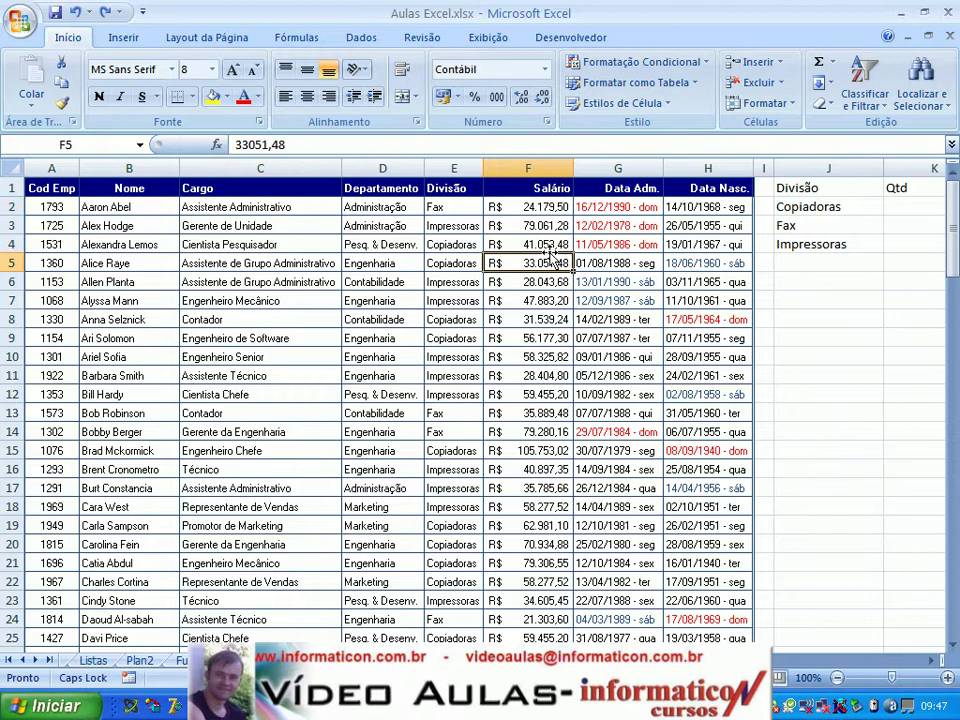
pyautogui.click(864, 95)
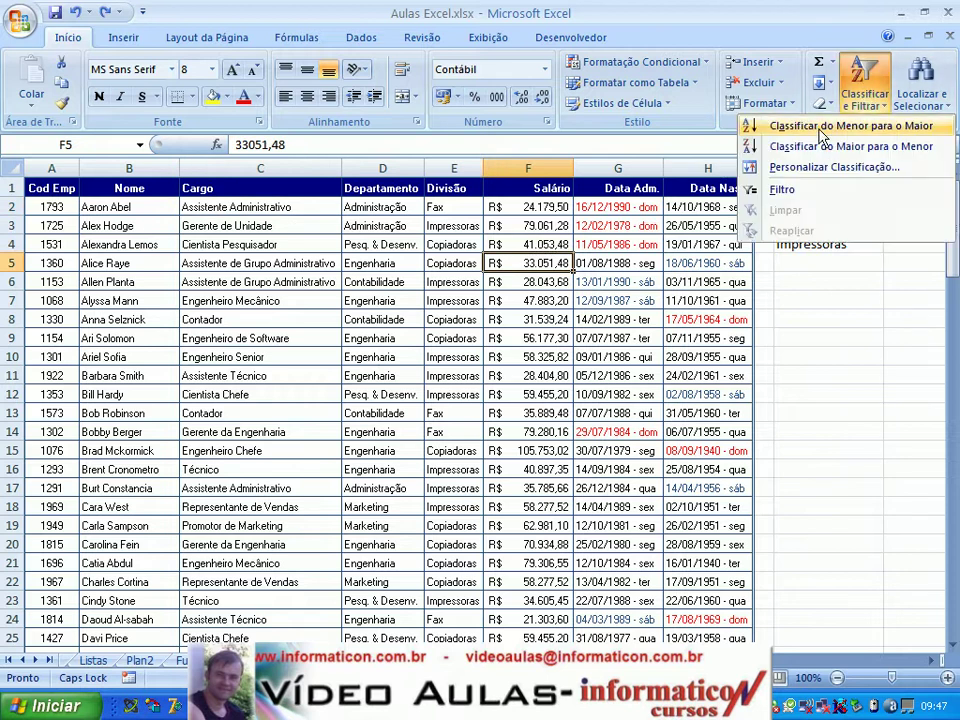
pyautogui.click(822, 126)
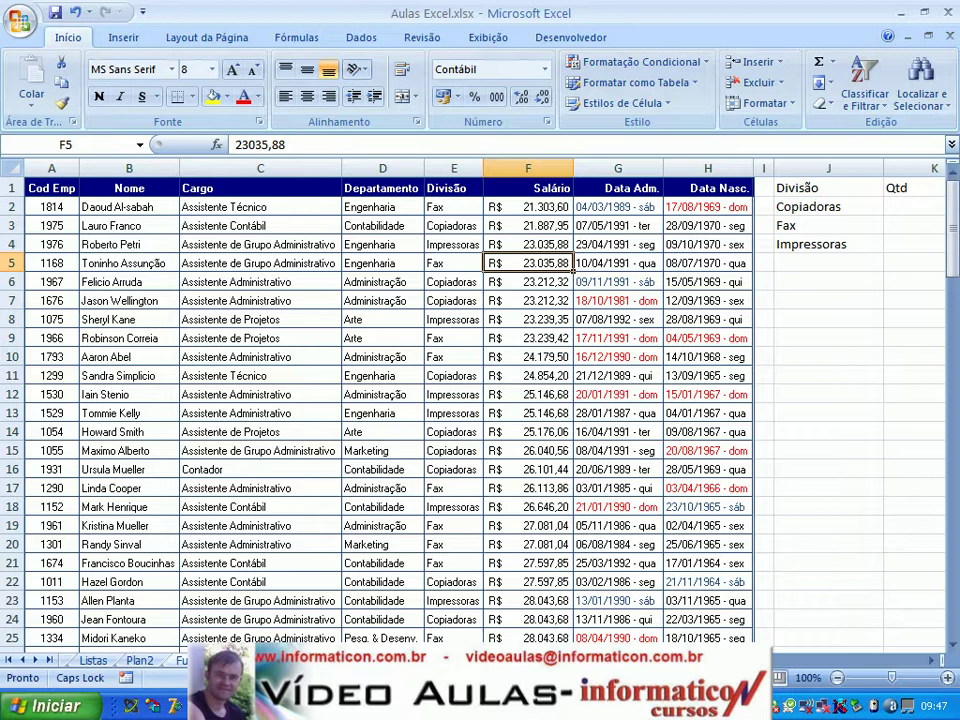
# Compare the PROC results in B8:B13 with the PROCV results and formulas in E7:E13 on the lookup sheet.
pyautogui.hotkey('ctrl', 'pagedown')
pyautogui.hotkey('ctrl', 'pagedown')
pyautogui.click(203, 355)
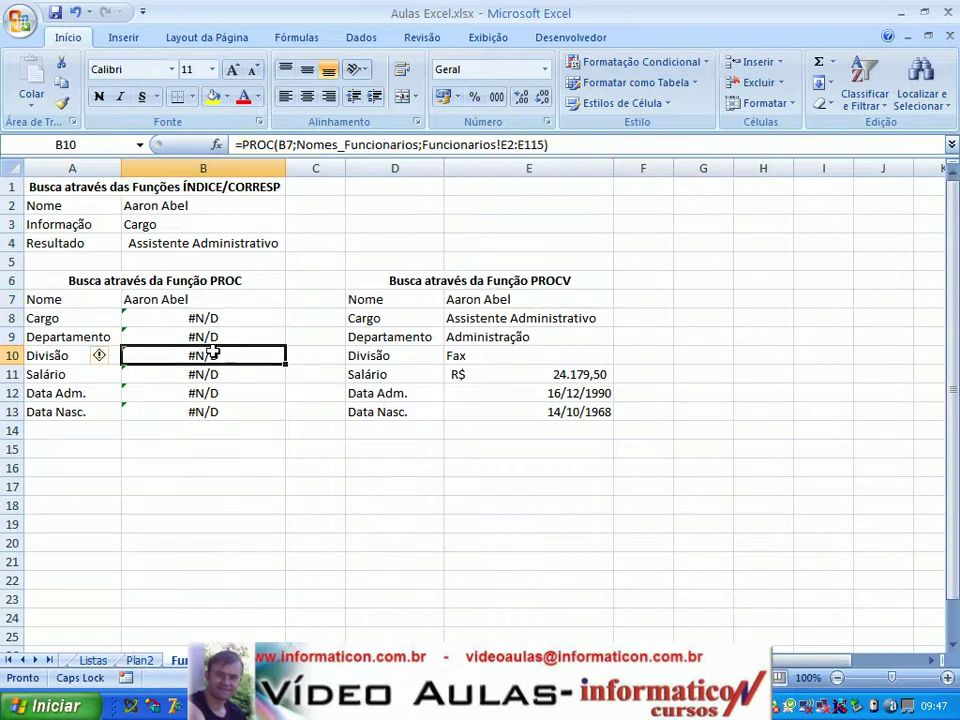
pyautogui.click(208, 393)
pyautogui.click(565, 298)
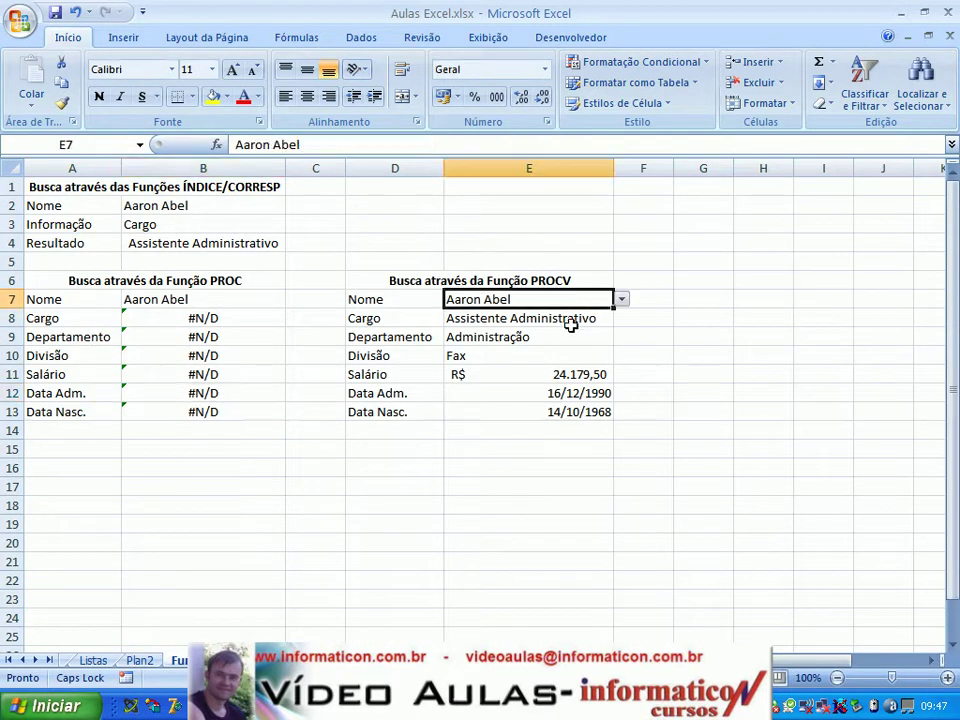
pyautogui.click(561, 357)
pyautogui.click(557, 410)
pyautogui.click(547, 370)
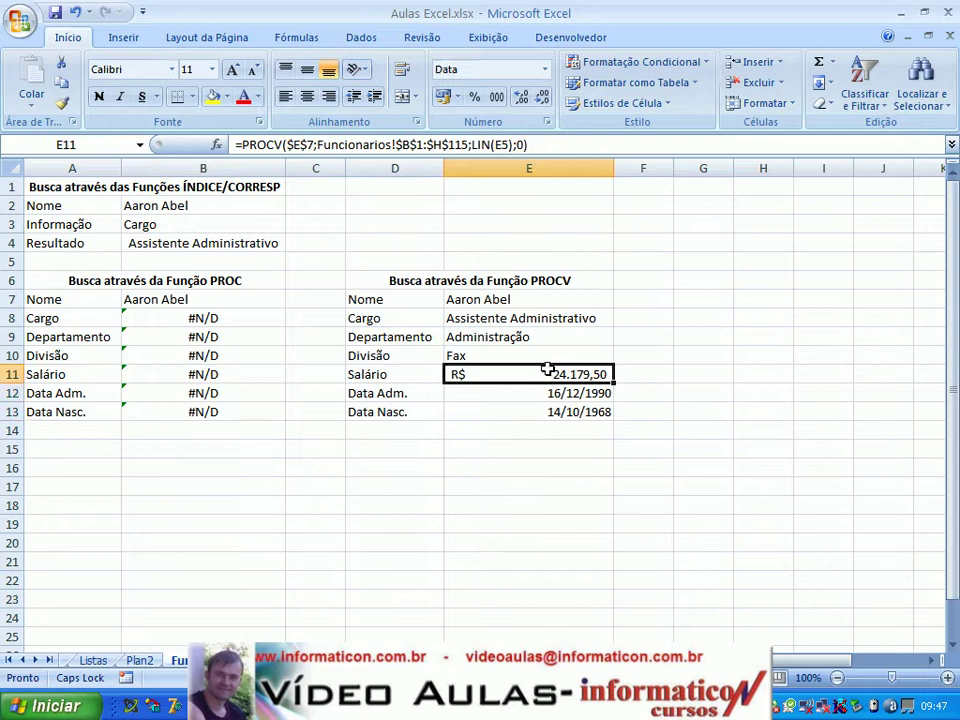
pyautogui.moveTo(373, 278); pyautogui.dragTo(521, 409)
pyautogui.click(540, 332)
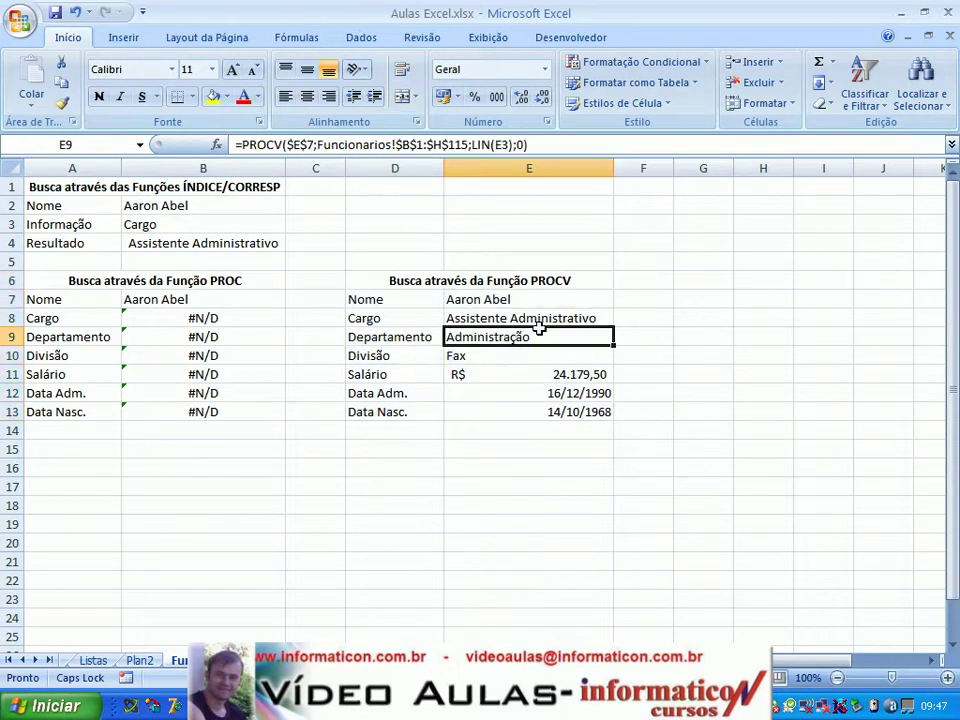
pyautogui.click(538, 369)
# Check the PROC formulas between B8 and B12.
pyautogui.click(168, 320)
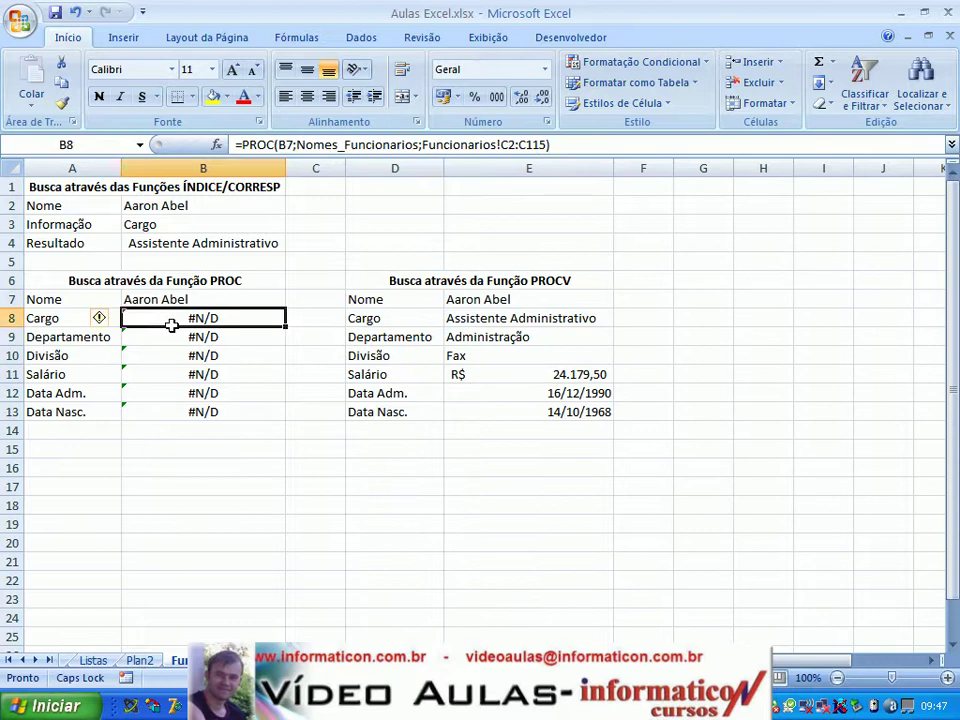
pyautogui.click(185, 340)
pyautogui.click(190, 392)
pyautogui.press('Up')
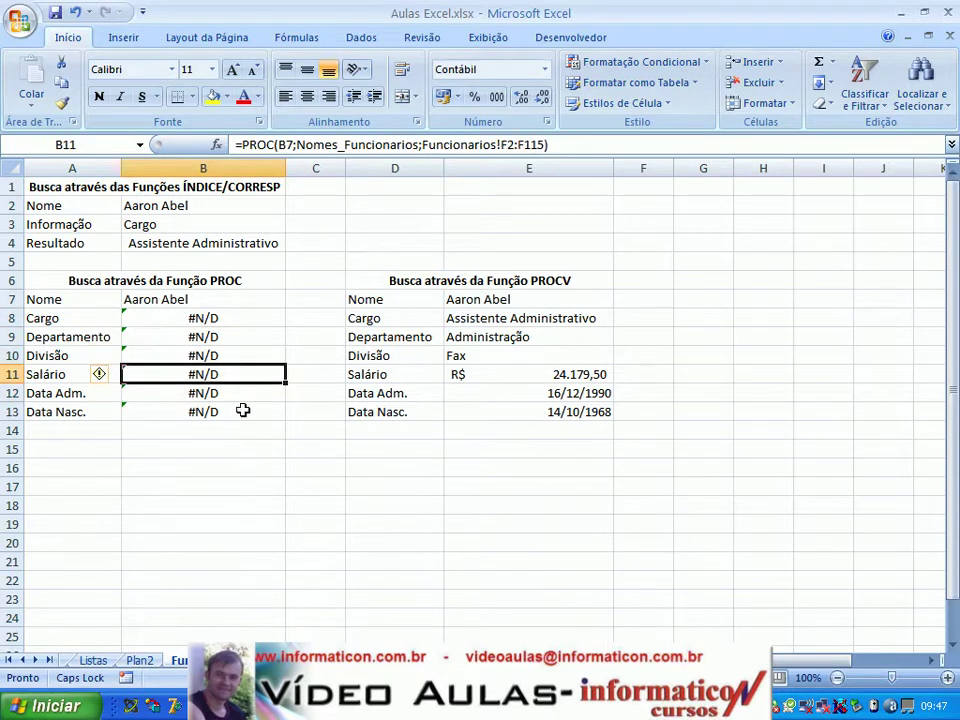
pyautogui.click(447, 466)
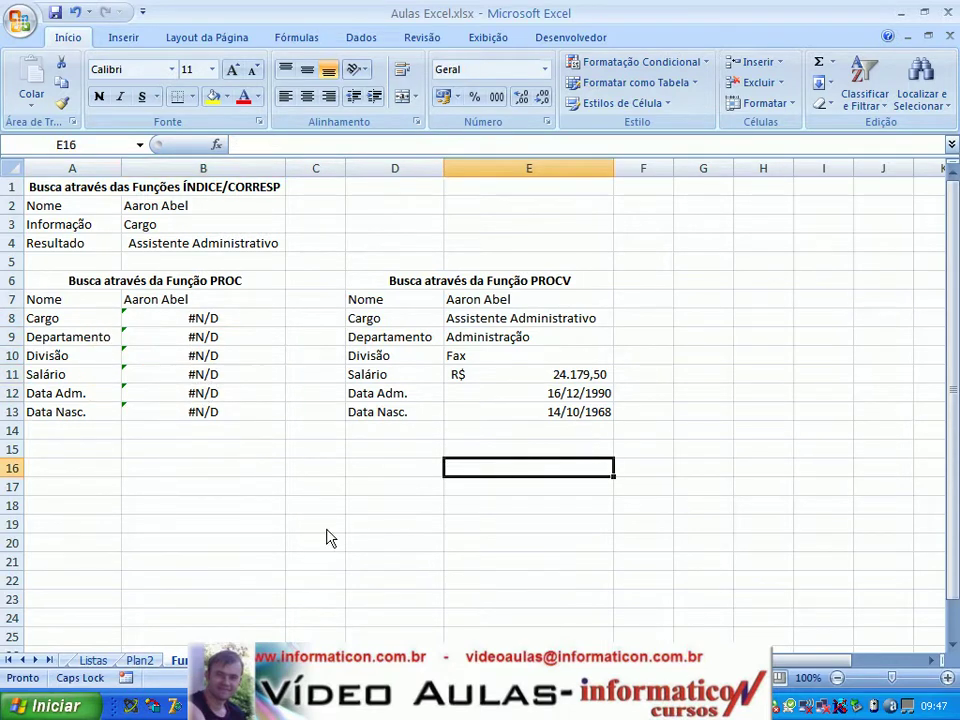
# Sort the employee table by Nome from A to Z and recheck the PROC and PROCV blocks on the lookup sheet.
pyautogui.click(139, 661)
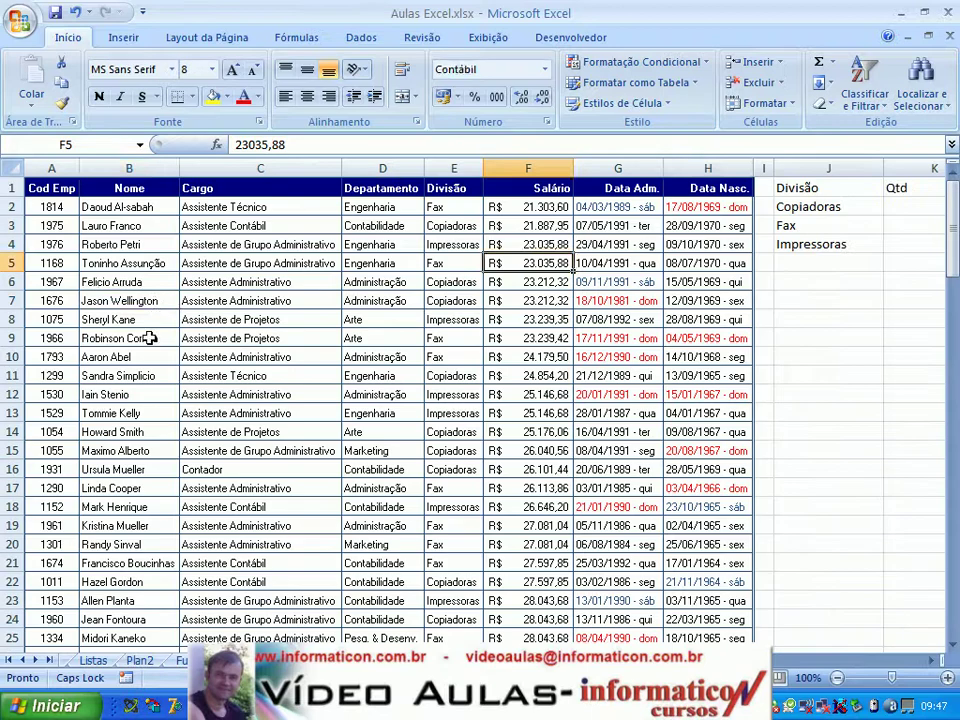
pyautogui.click(130, 300)
pyautogui.click(864, 96)
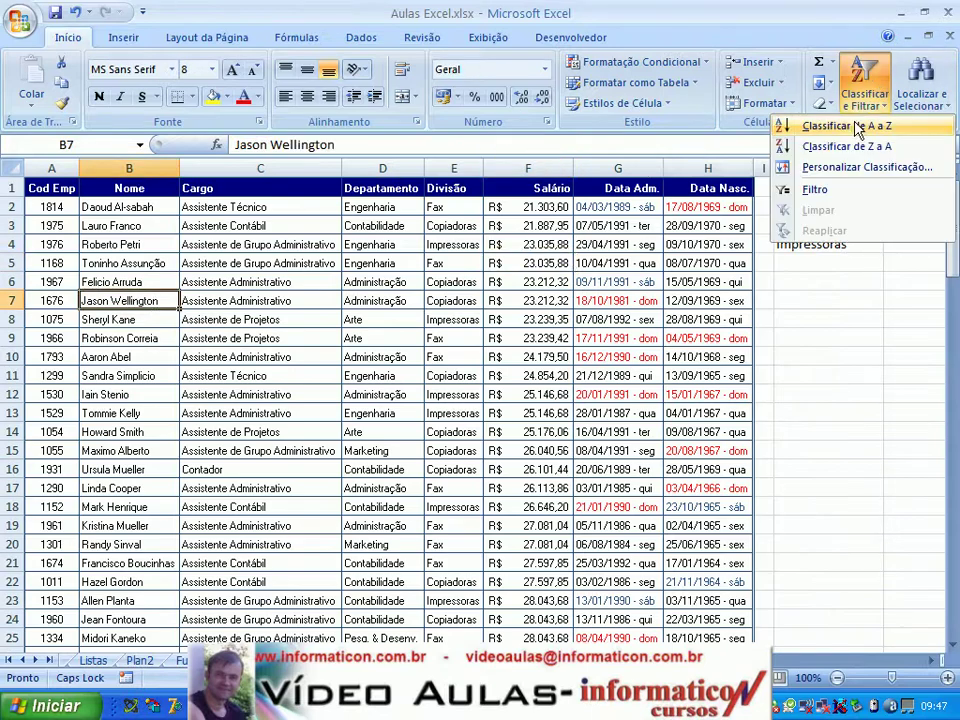
pyautogui.click(800, 124)
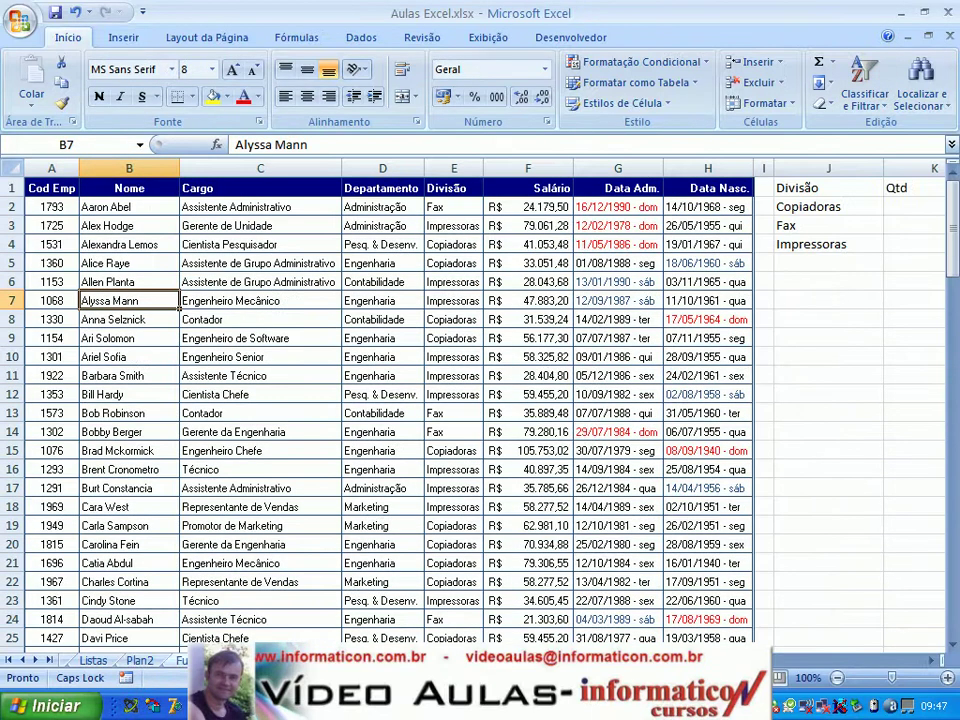
pyautogui.hotkey('ctrl', 'pagedown')
pyautogui.click(701, 394)
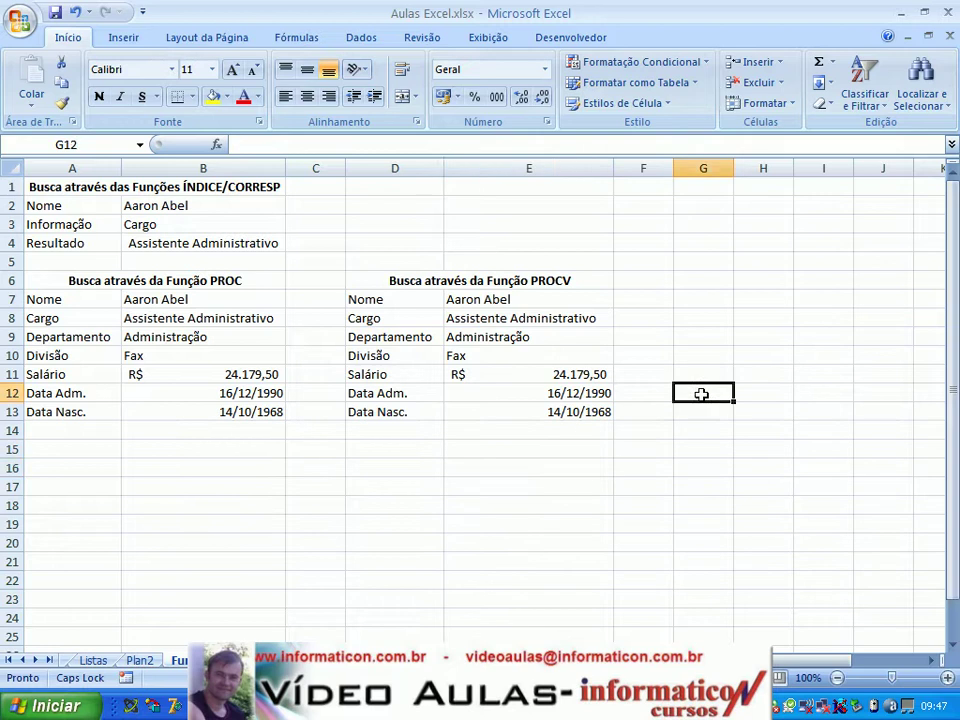
pyautogui.click(549, 501)
pyautogui.click(536, 473)
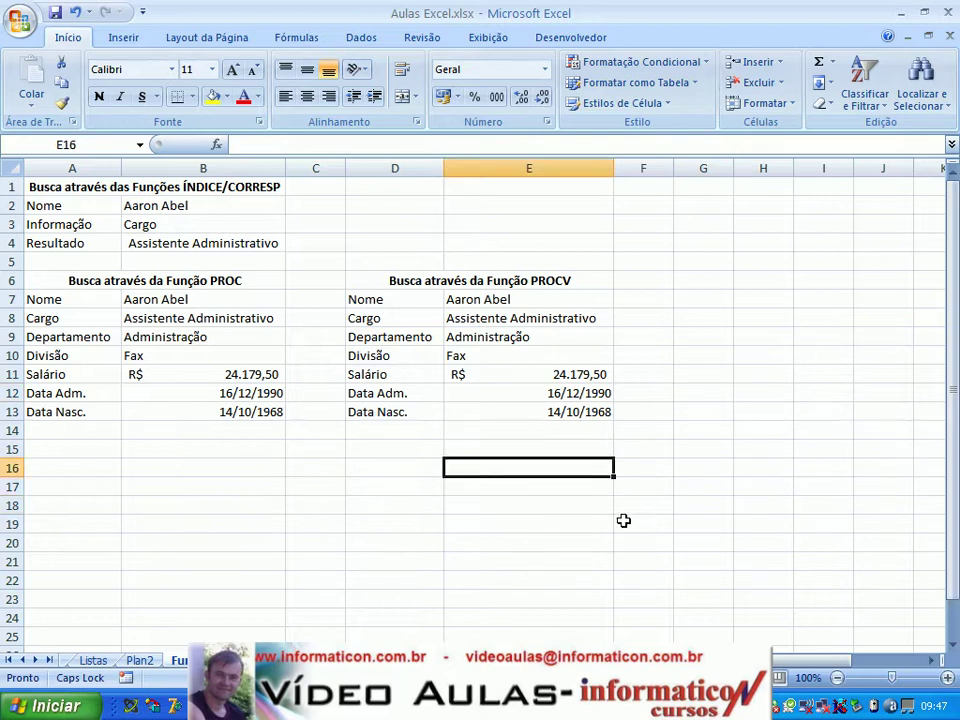
# Test the ÍNDICE/CORRESP block with Informação set to Salário, and leave it set to Data Adm.
pyautogui.click(264, 211)
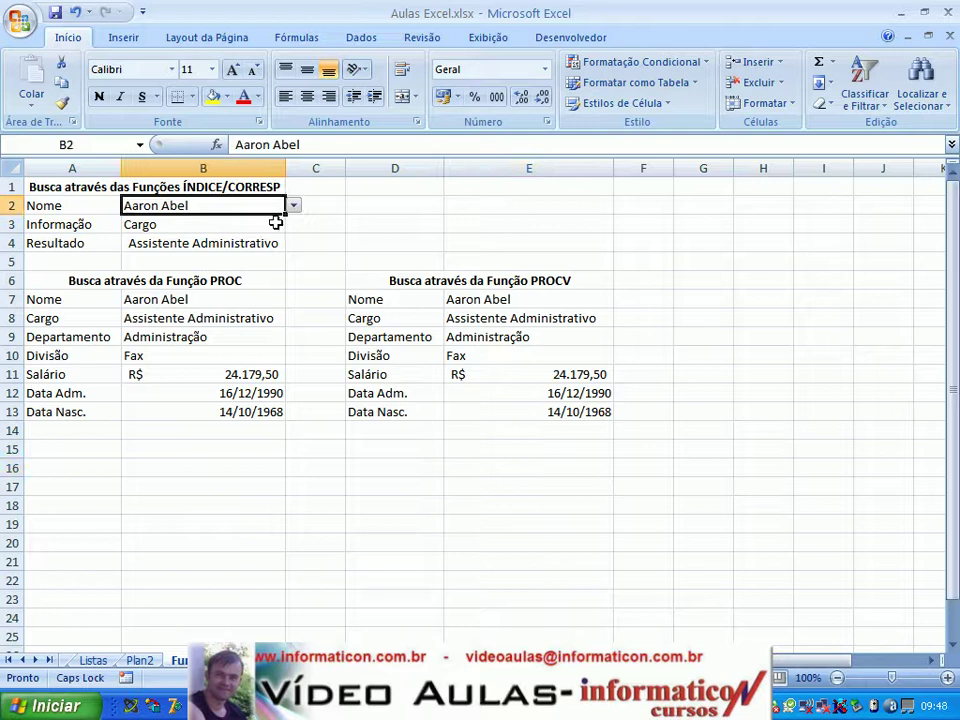
pyautogui.click(275, 224)
pyautogui.click(293, 224)
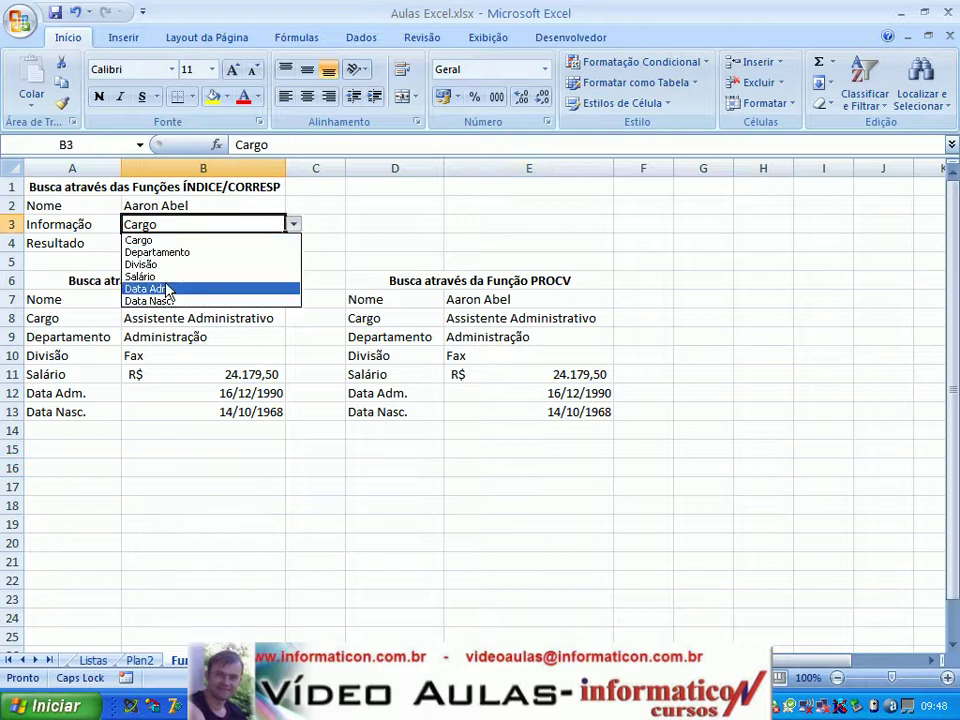
pyautogui.click(140, 276)
pyautogui.click(293, 224)
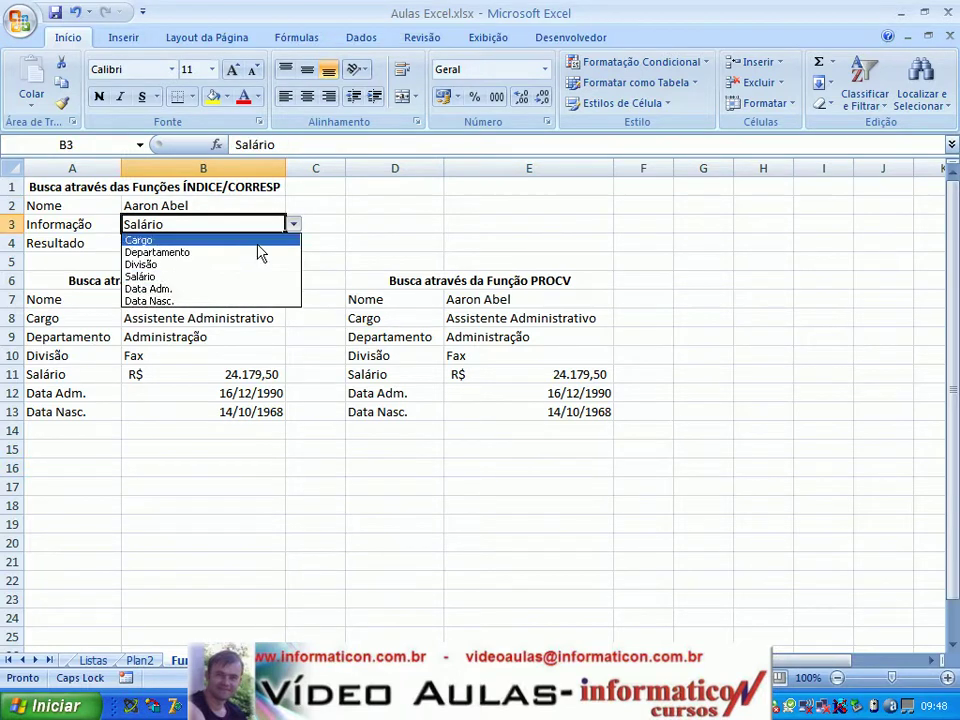
pyautogui.click(183, 291)
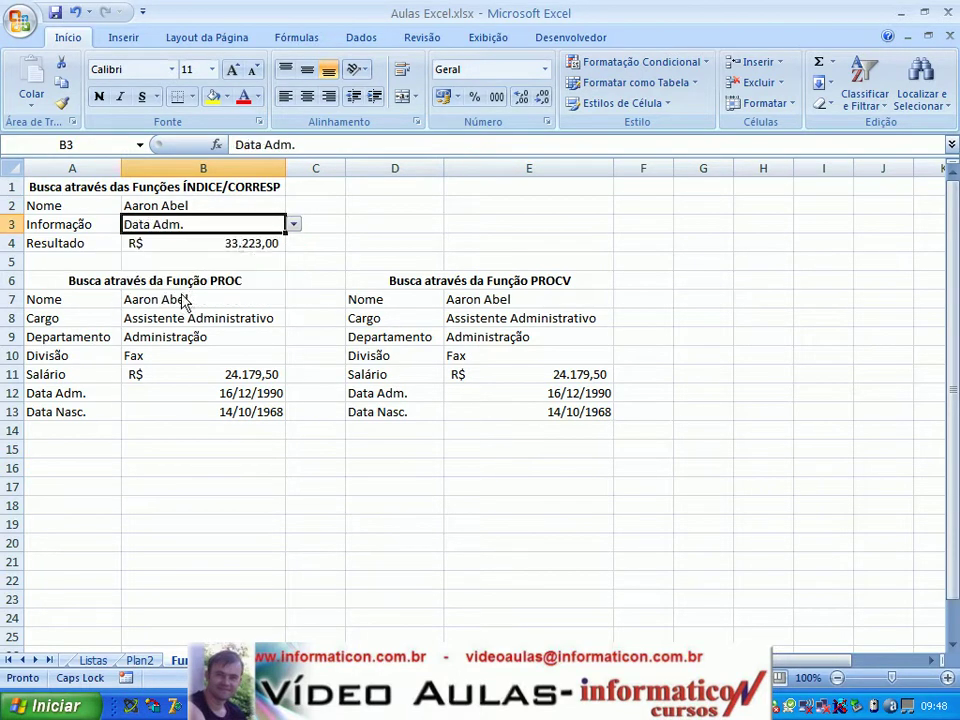
pyautogui.click(526, 190)
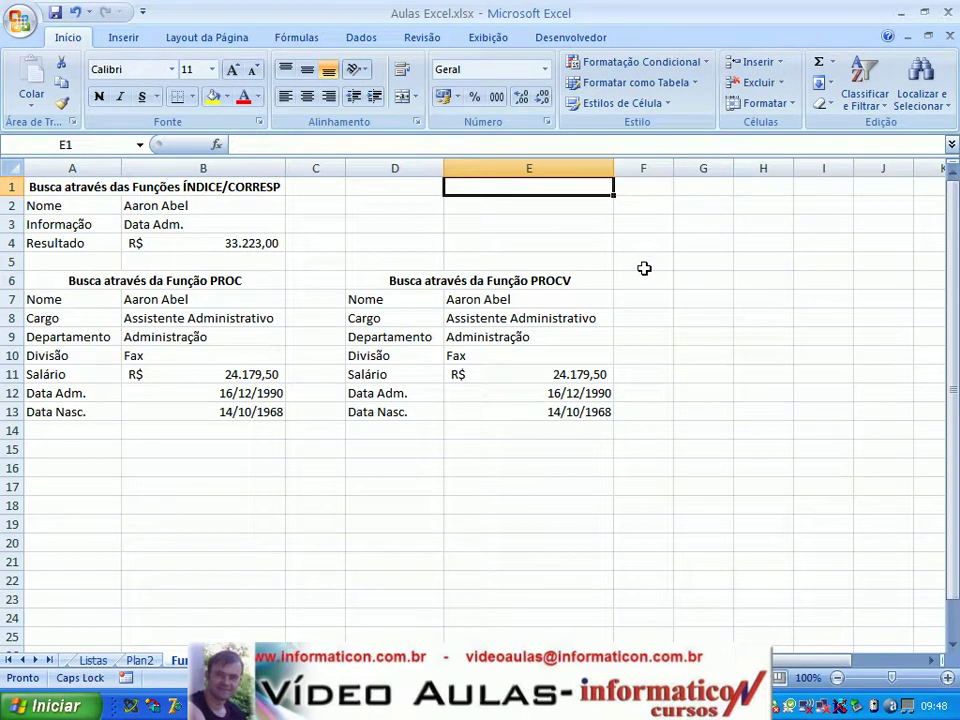
pyautogui.click(420, 225)
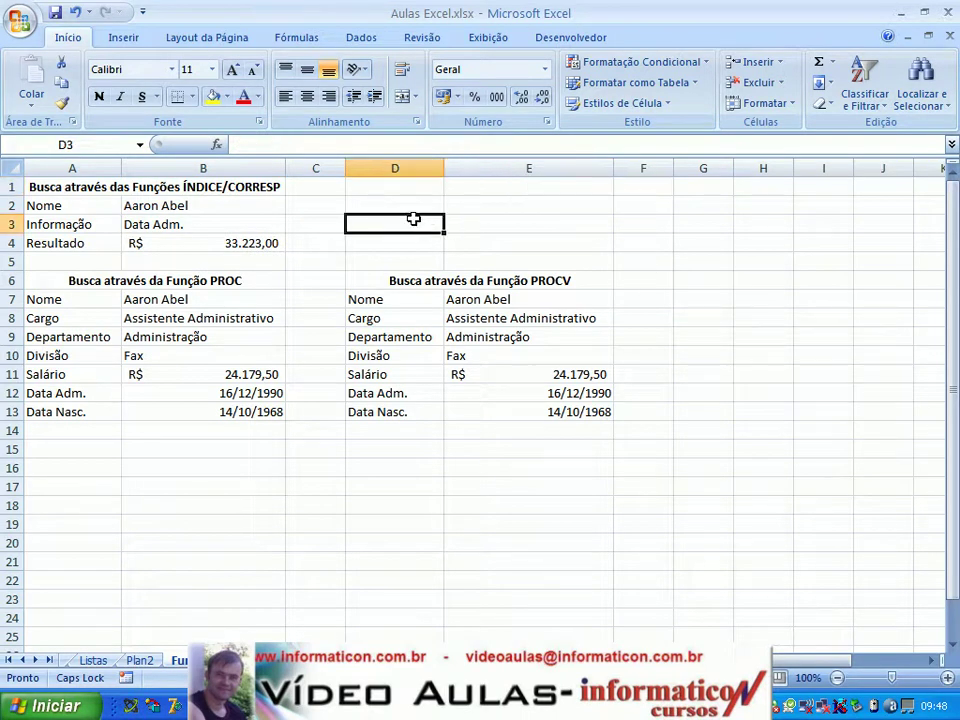
pyautogui.click(323, 247)
pyautogui.press('Left')
pyautogui.press('Left')
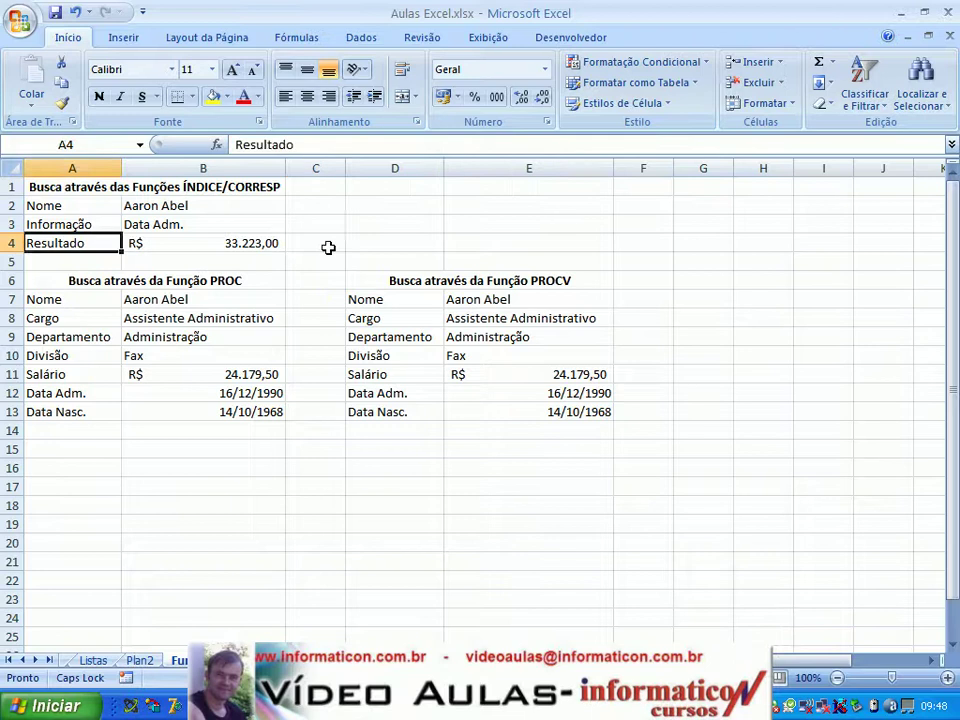
pyautogui.click(334, 244)
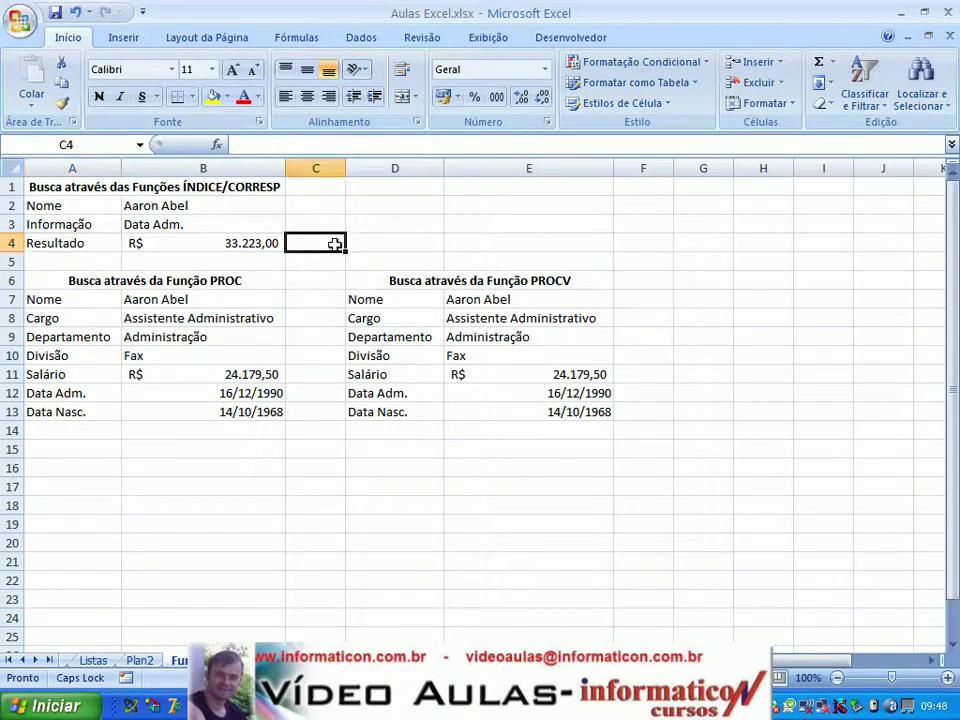
# Try Data Nasc. as the Informação in B3 and switch it back to Data Adm.
pyautogui.click(257, 227)
pyautogui.click(293, 224)
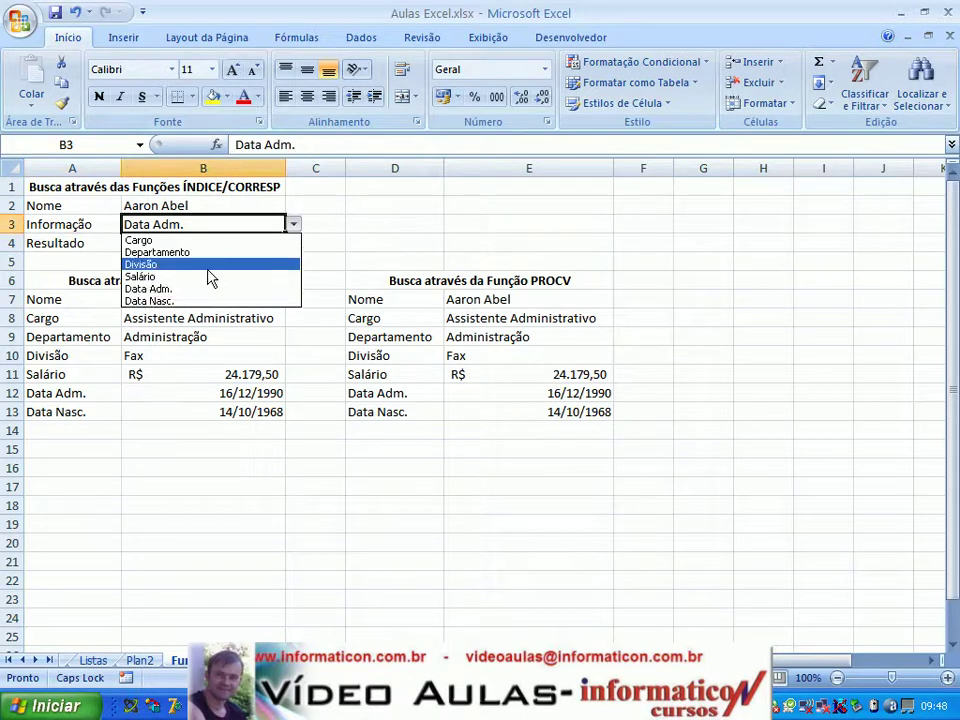
pyautogui.click(195, 301)
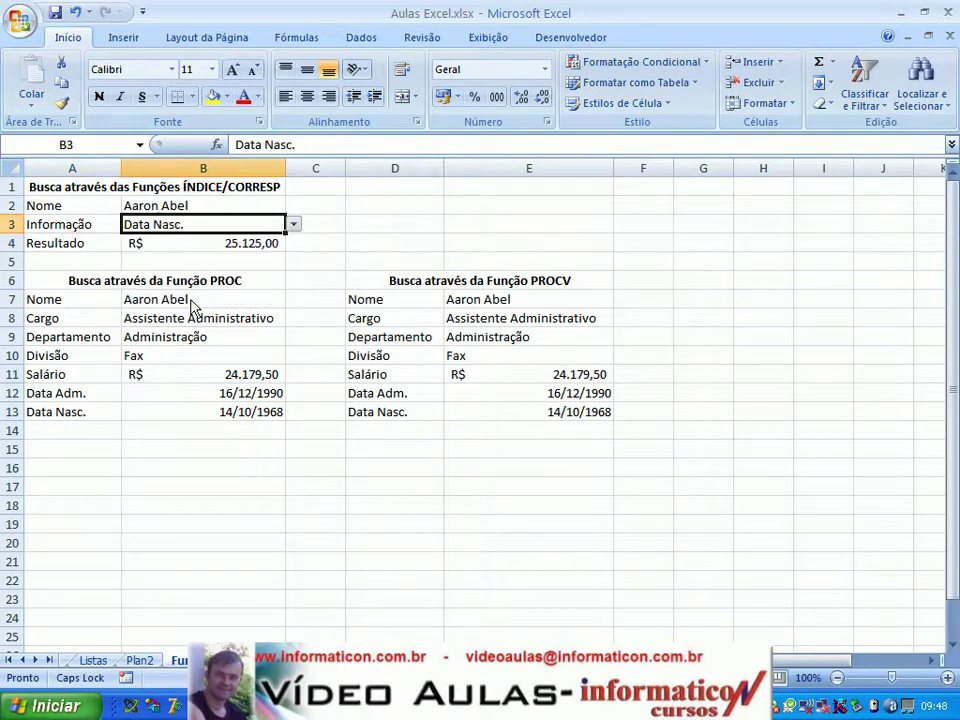
pyautogui.click(295, 226)
pyautogui.click(207, 287)
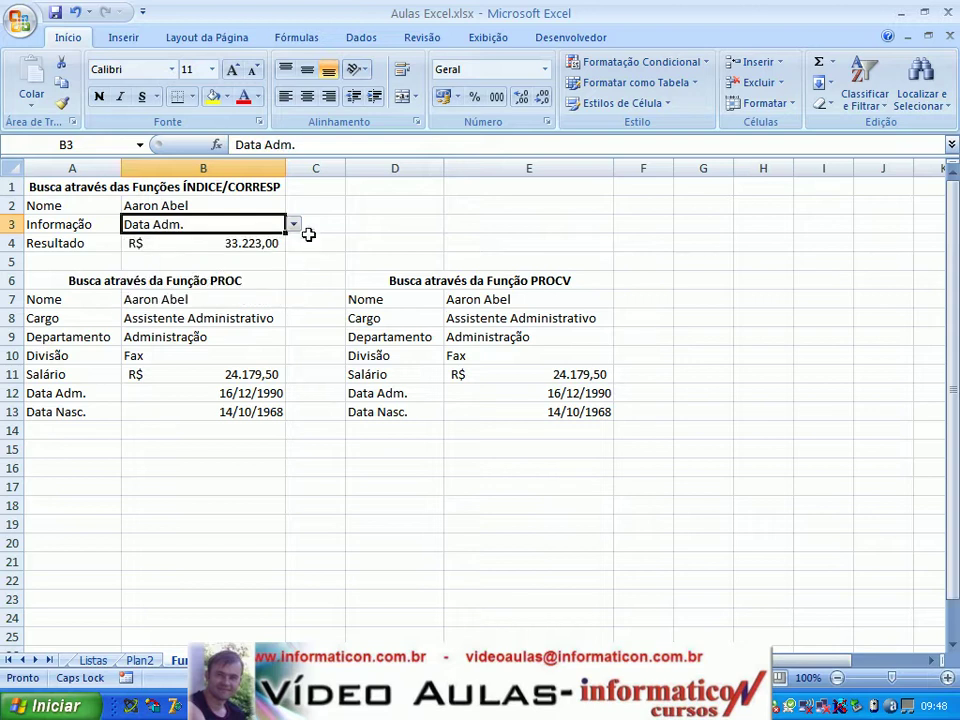
pyautogui.click(385, 222)
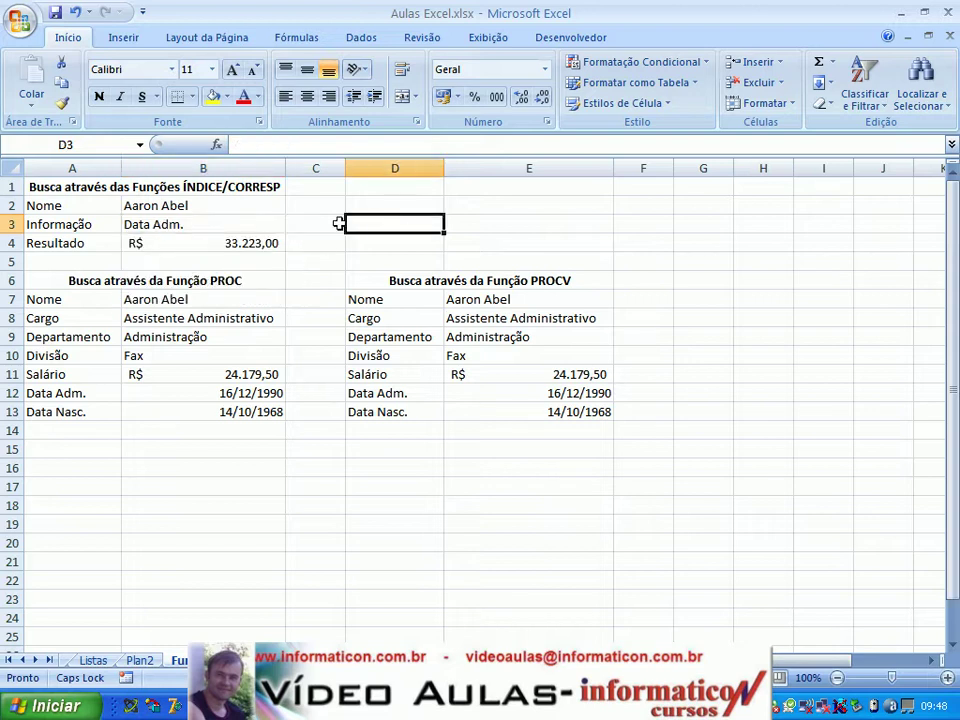
# Change the Salário conditional formatting rule on the result cell B4 to use the formula =$B$3="Salário".
pyautogui.click(261, 244)
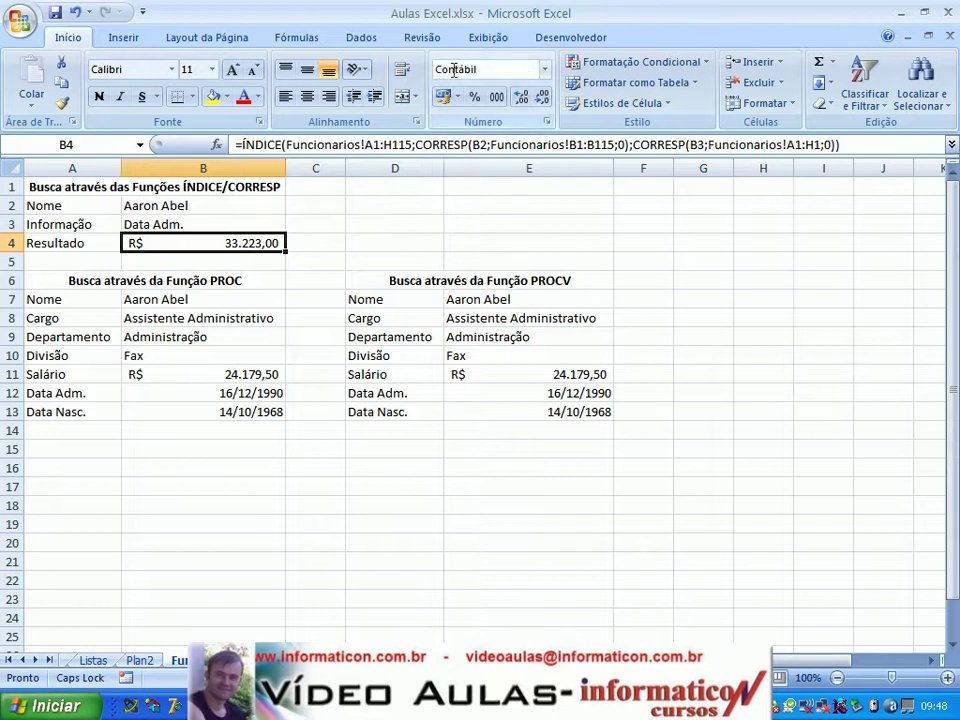
pyautogui.click(668, 64)
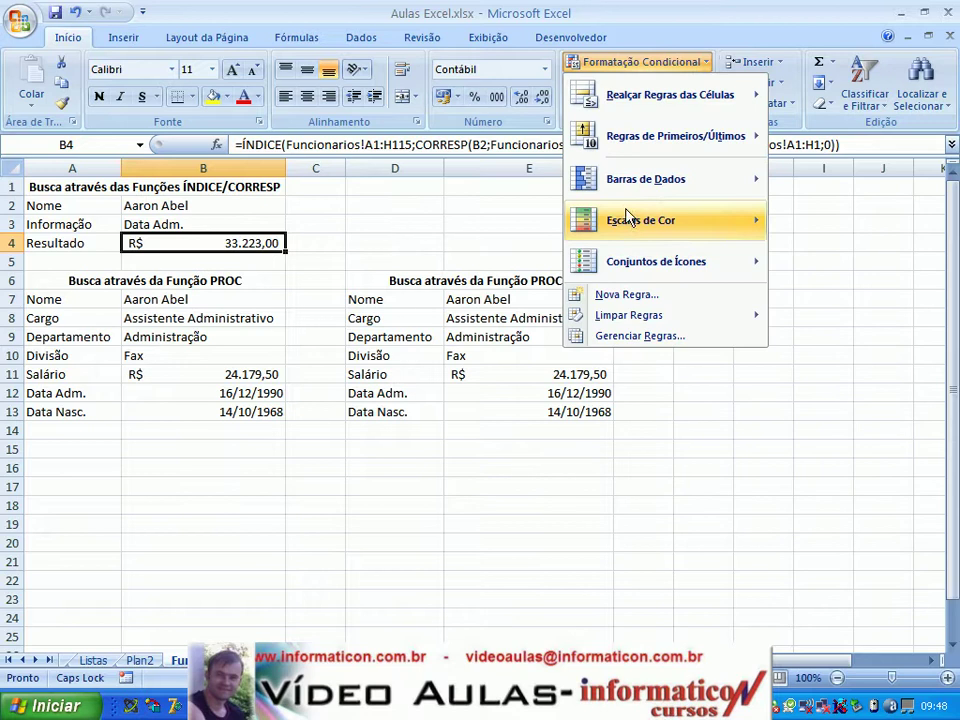
pyautogui.click(646, 338)
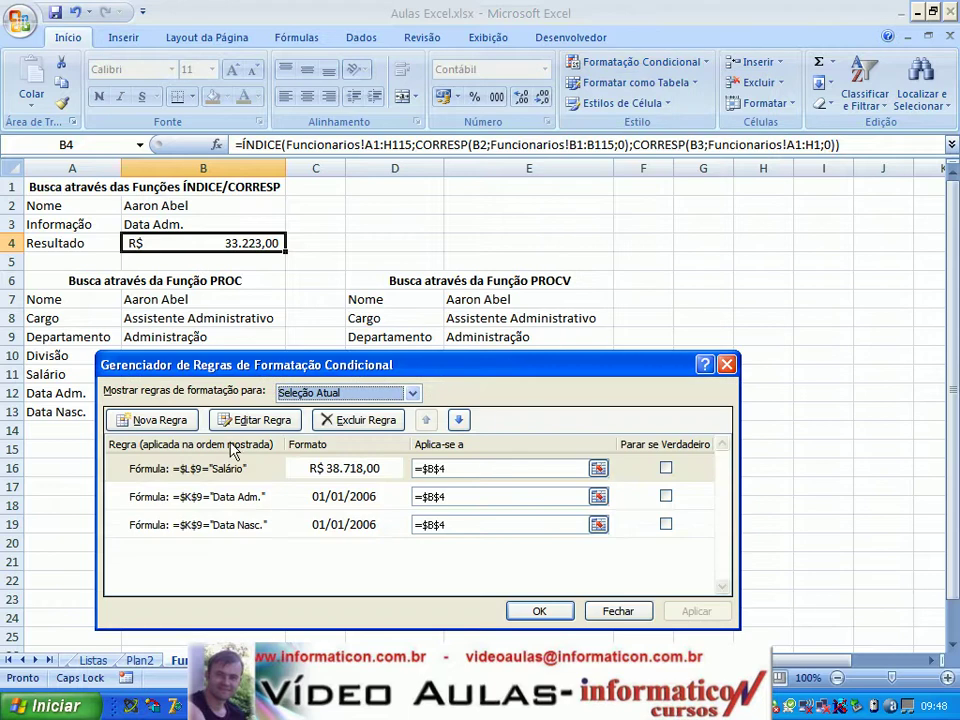
pyautogui.moveTo(430, 388); pyautogui.dragTo(545, 273)
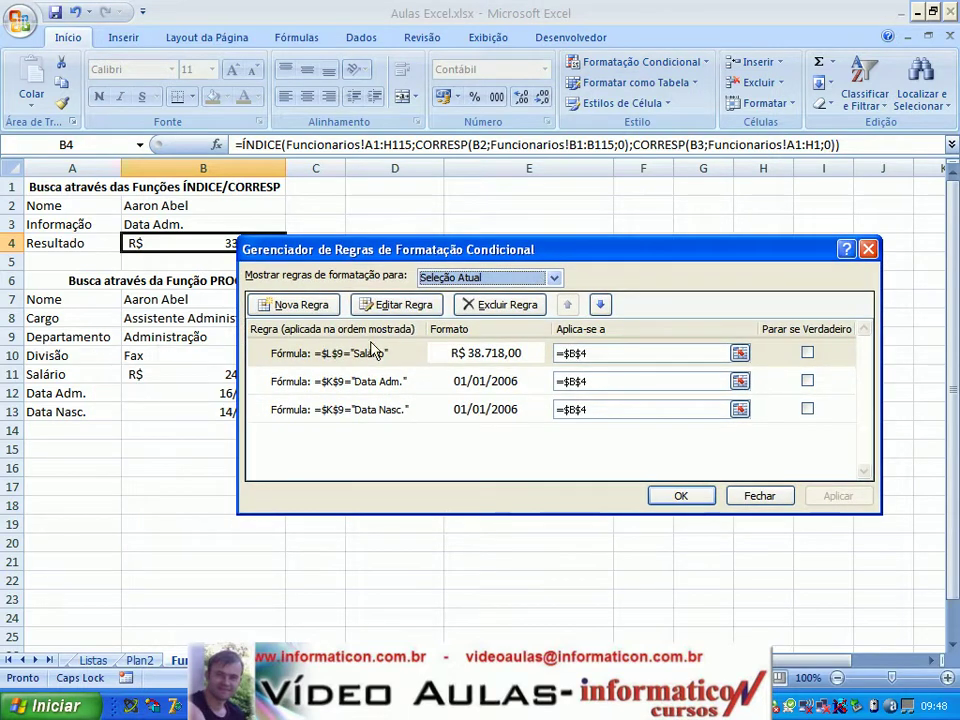
pyautogui.click(360, 360)
pyautogui.moveTo(434, 258); pyautogui.dragTo(430, 325)
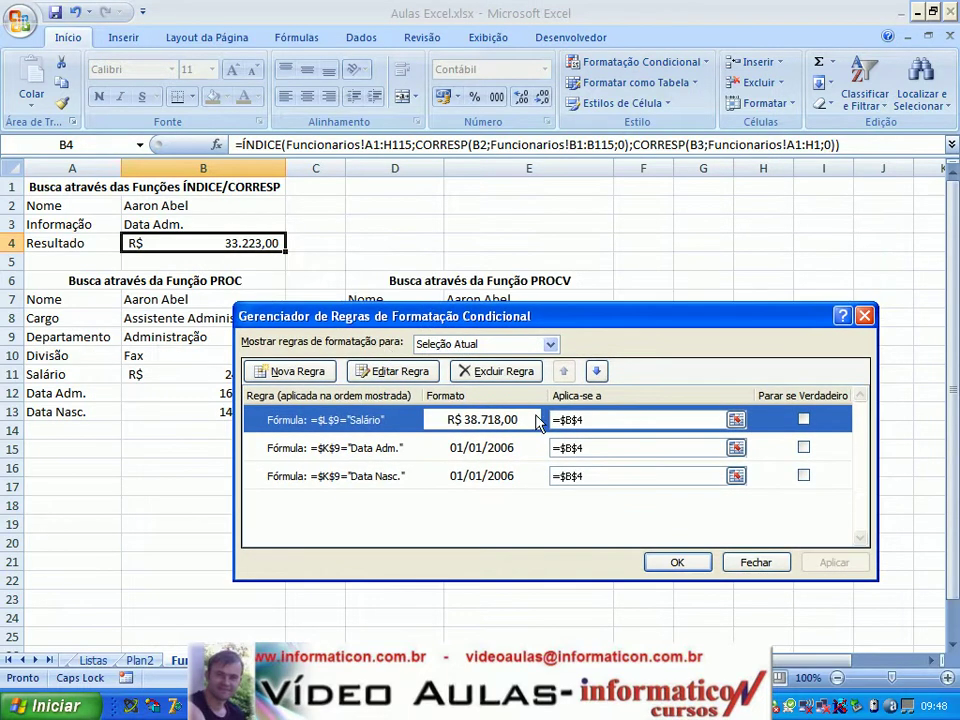
pyautogui.click(380, 372)
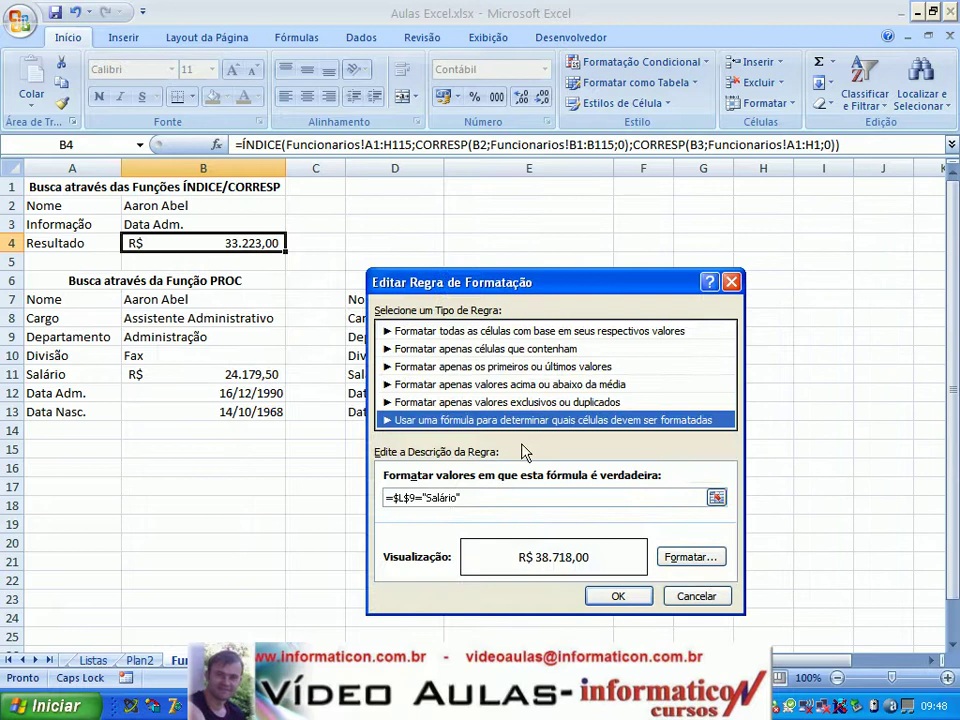
pyautogui.click(482, 497)
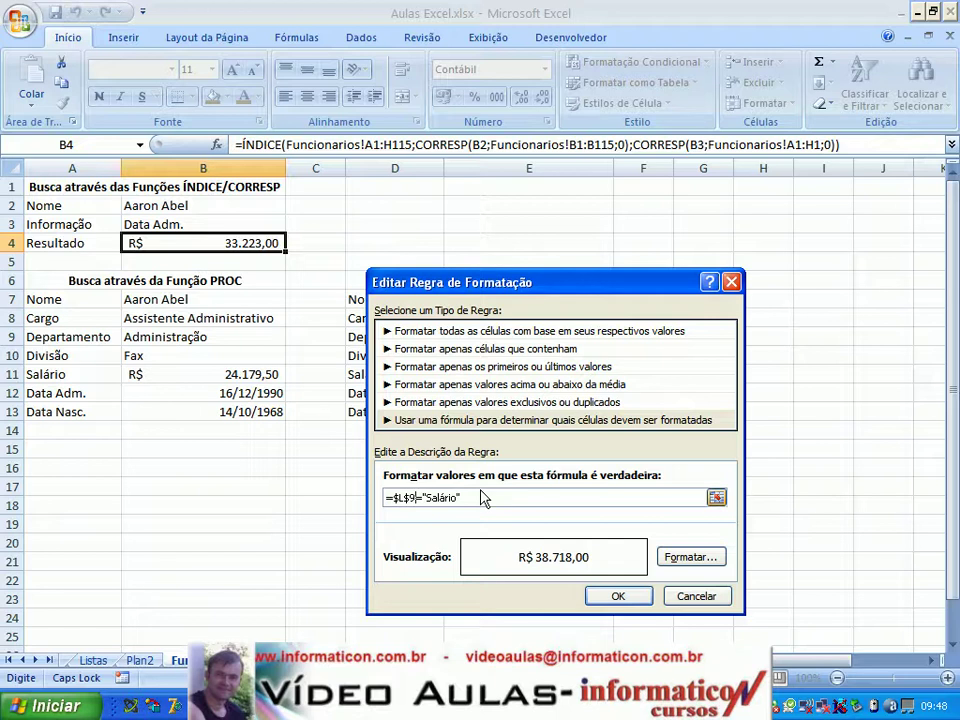
pyautogui.press('BackSpace')
pyautogui.press('BackSpace')
pyautogui.press('BackSpace')
pyautogui.press('BackSpace')
pyautogui.click(193, 224)
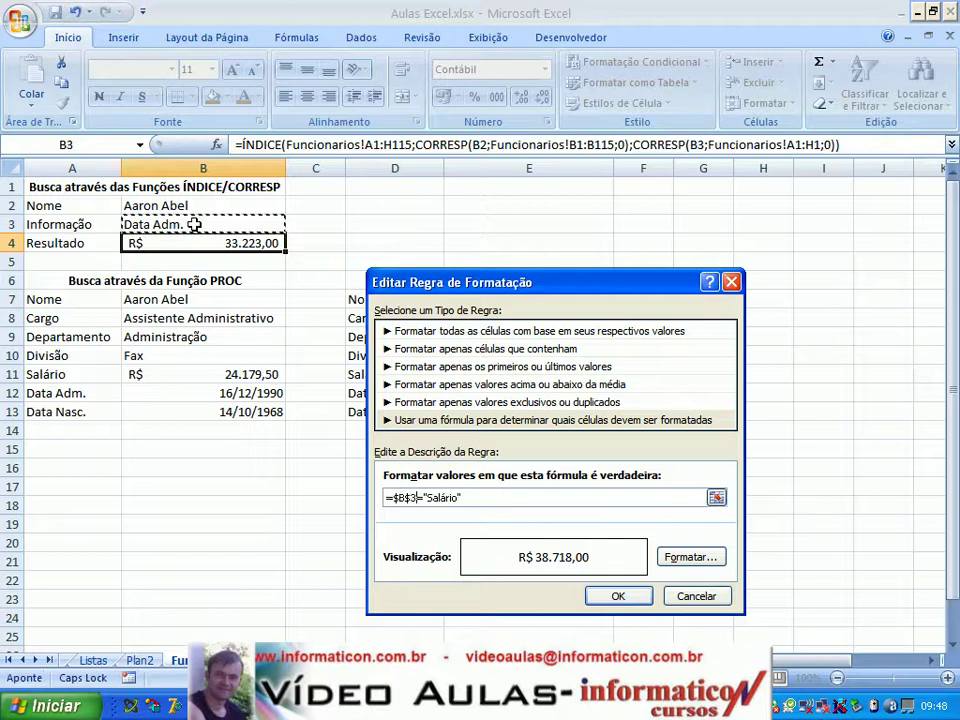
pyautogui.click(622, 600)
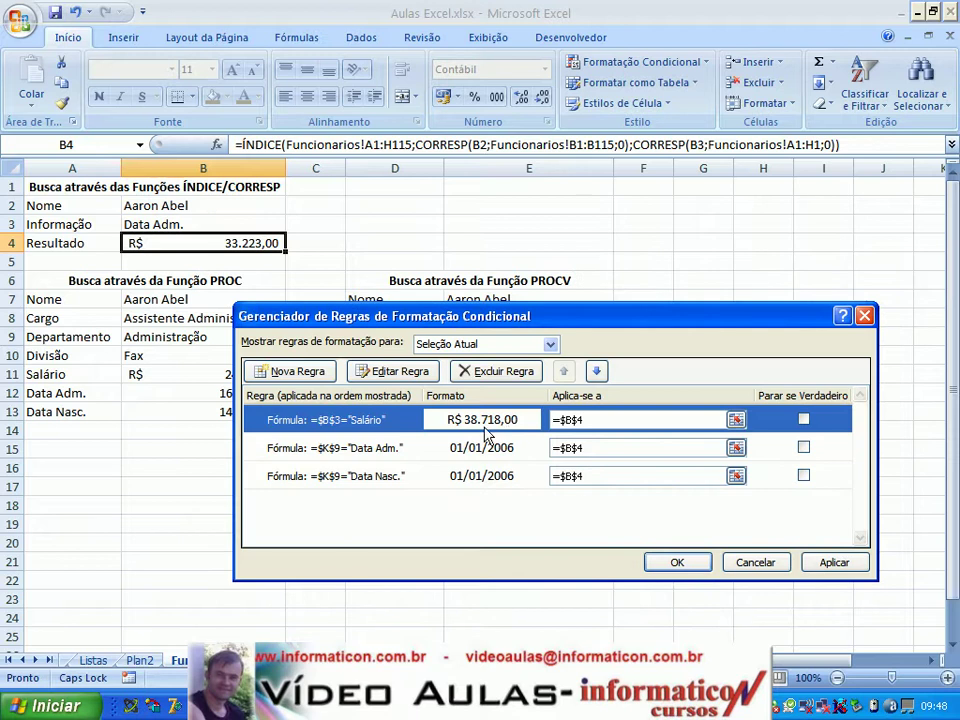
# Change the Data Adm. rule's formula to =$B$3="Data Adm.".
pyautogui.click(456, 448)
pyautogui.click(392, 371)
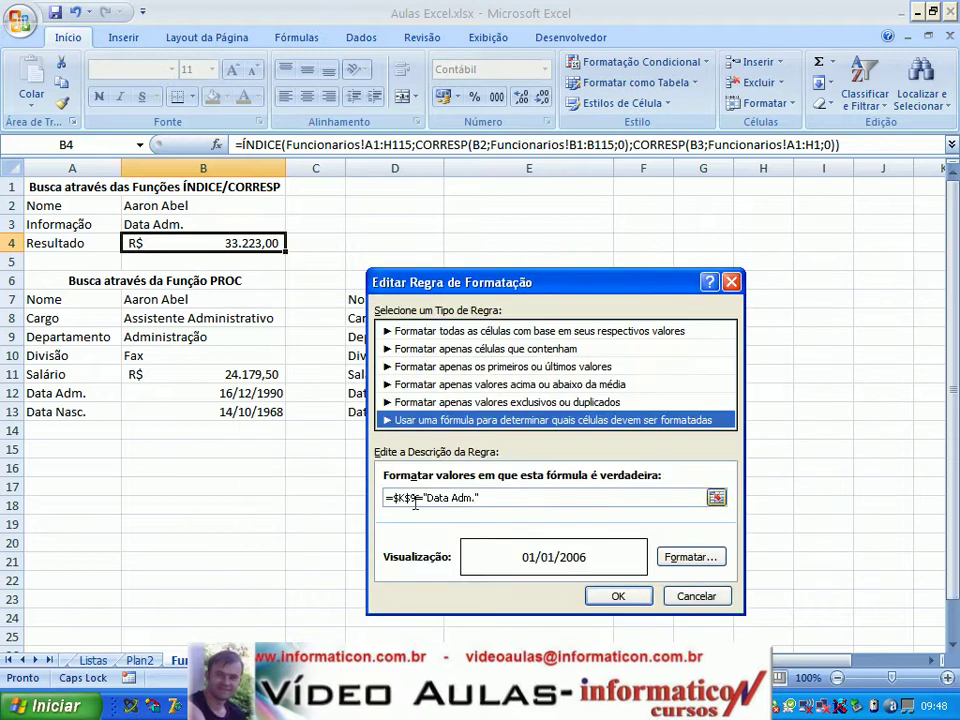
pyautogui.click(411, 497)
pyautogui.write('+')
pyautogui.press('Left')
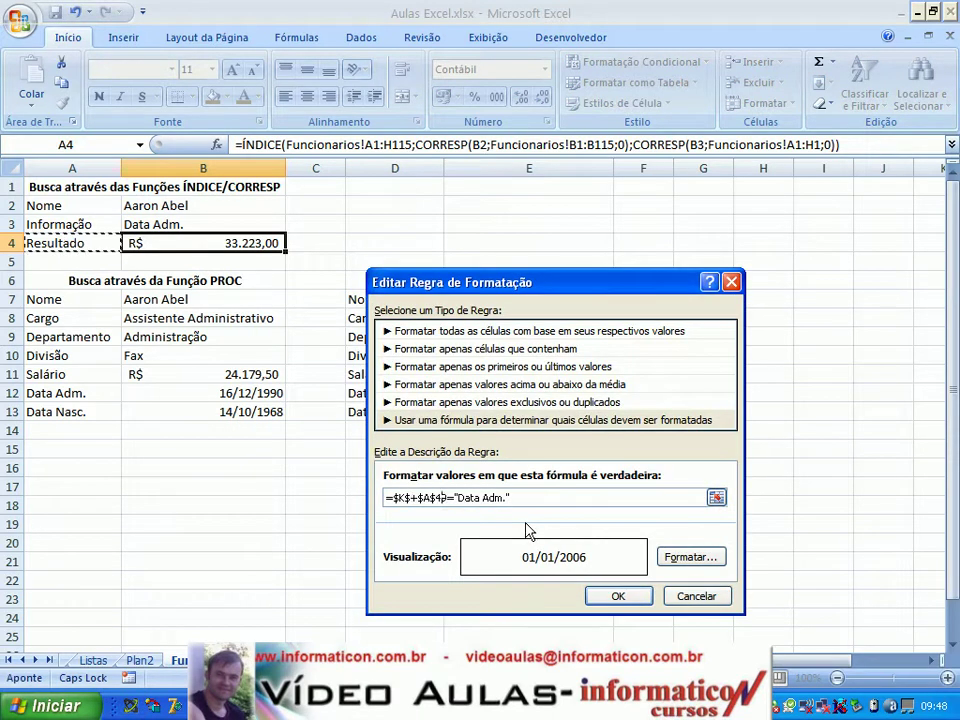
pyautogui.press('BackSpace')
pyautogui.press('BackSpace')
pyautogui.press('BackSpace')
pyautogui.press('BackSpace')
pyautogui.press('BackSpace')
pyautogui.press('BackSpace')
pyautogui.press('BackSpace')
pyautogui.press('BackSpace')
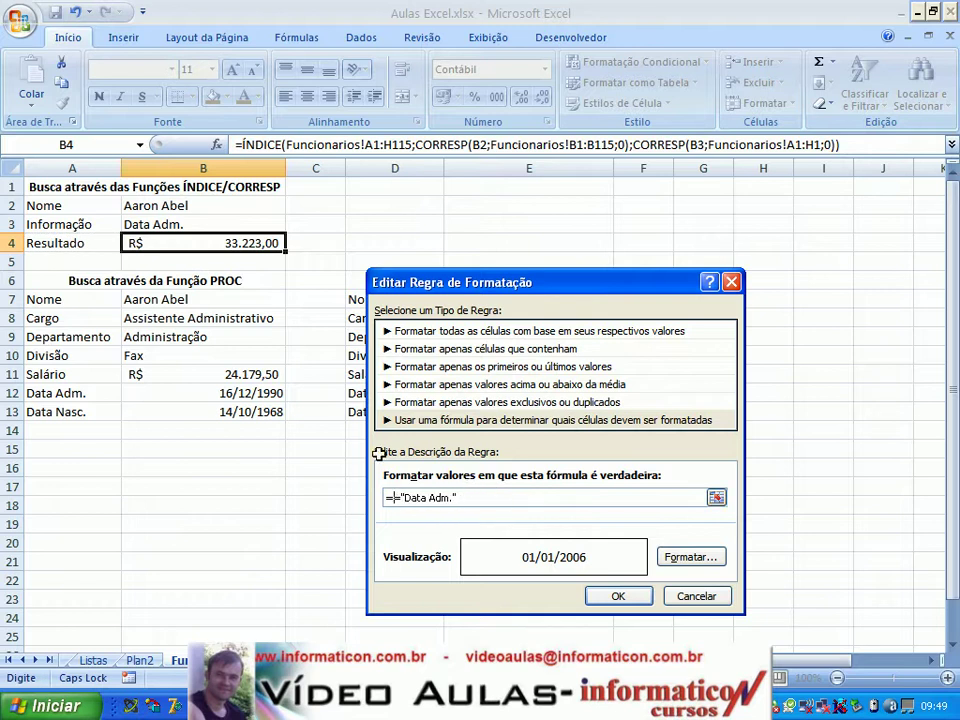
pyautogui.click(223, 224)
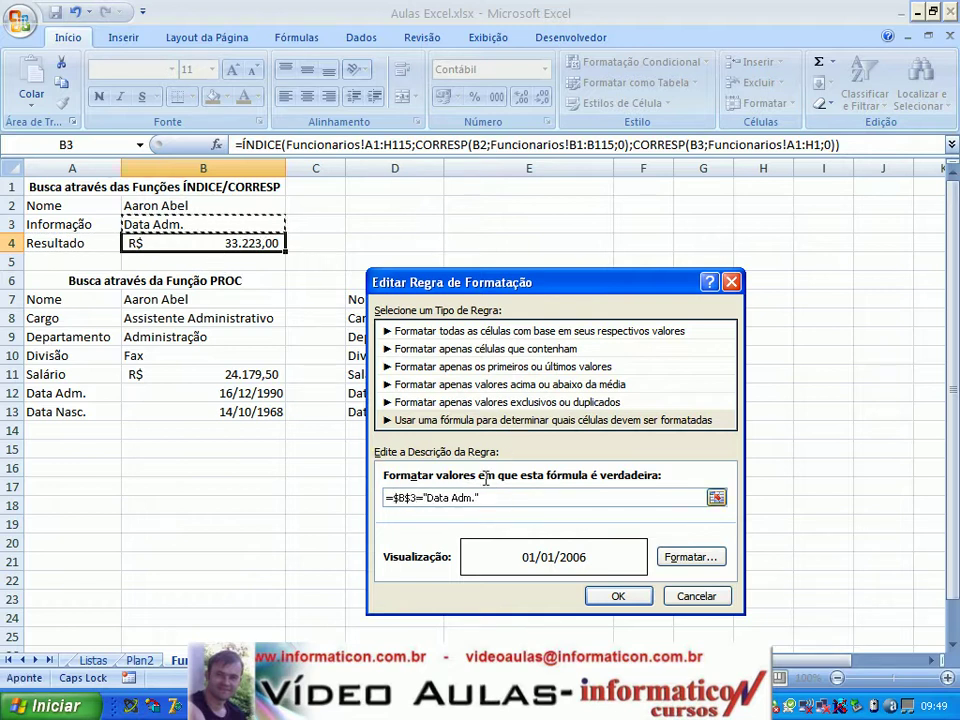
pyautogui.click(618, 598)
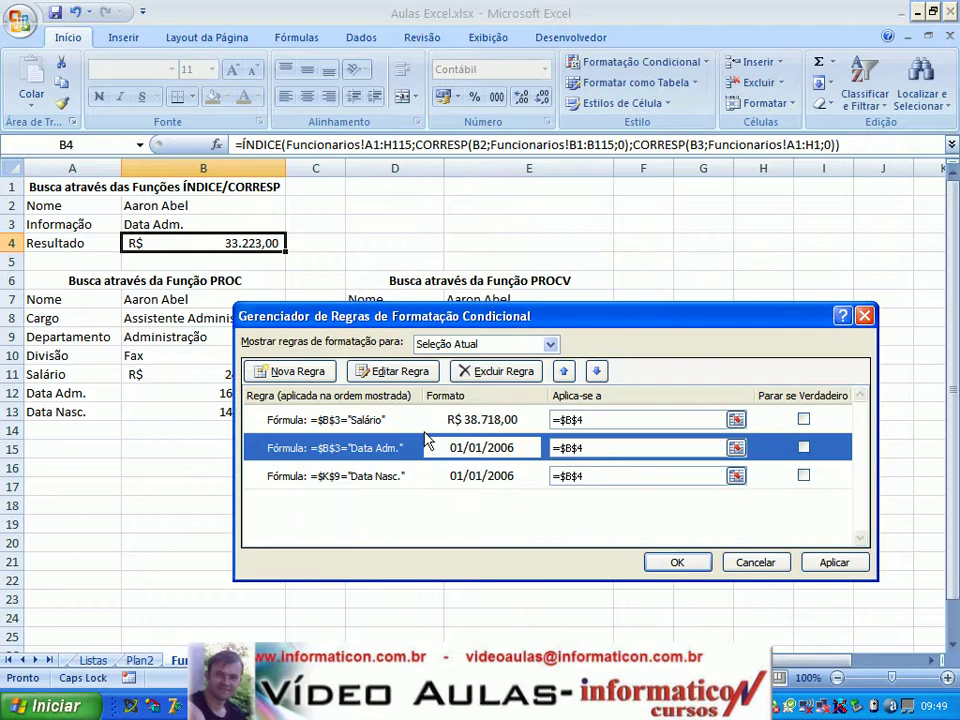
# Change the Data Nasc. rule's formula to =$B$3="Data Nasc." and apply the edited rules to B4.
pyautogui.click(347, 478)
pyautogui.click(385, 371)
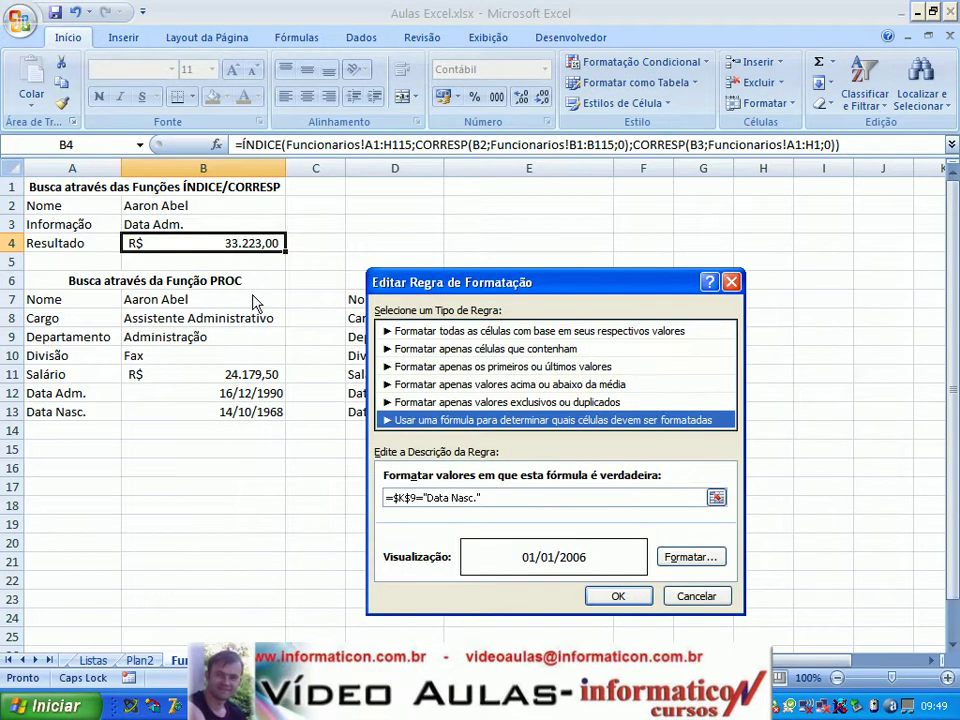
pyautogui.click(424, 497)
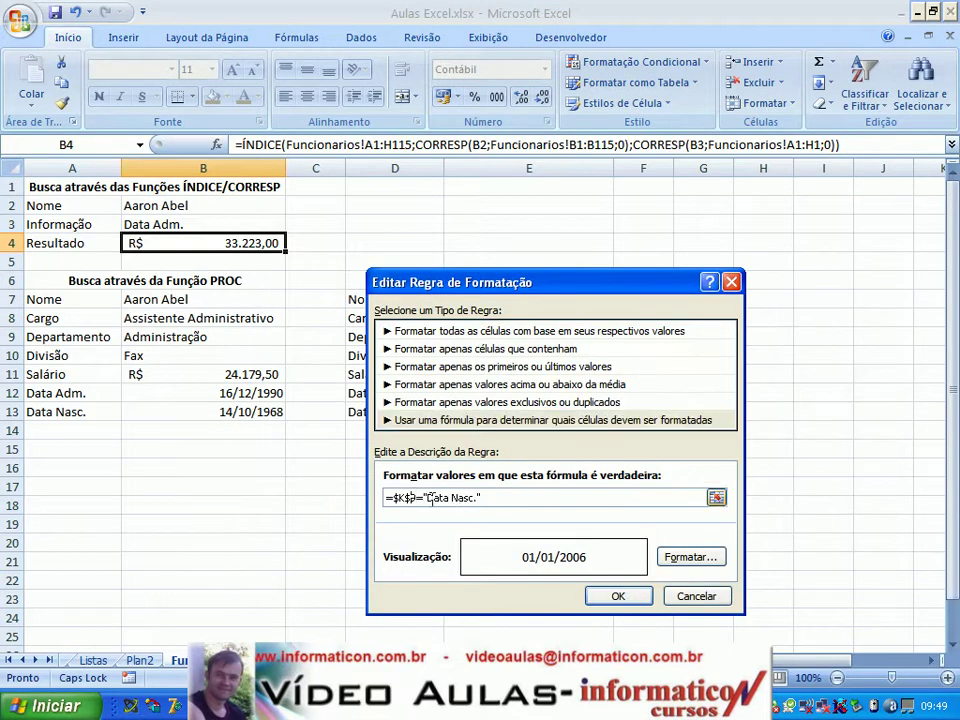
pyautogui.press('BackSpace')
pyautogui.press('BackSpace')
pyautogui.press('BackSpace')
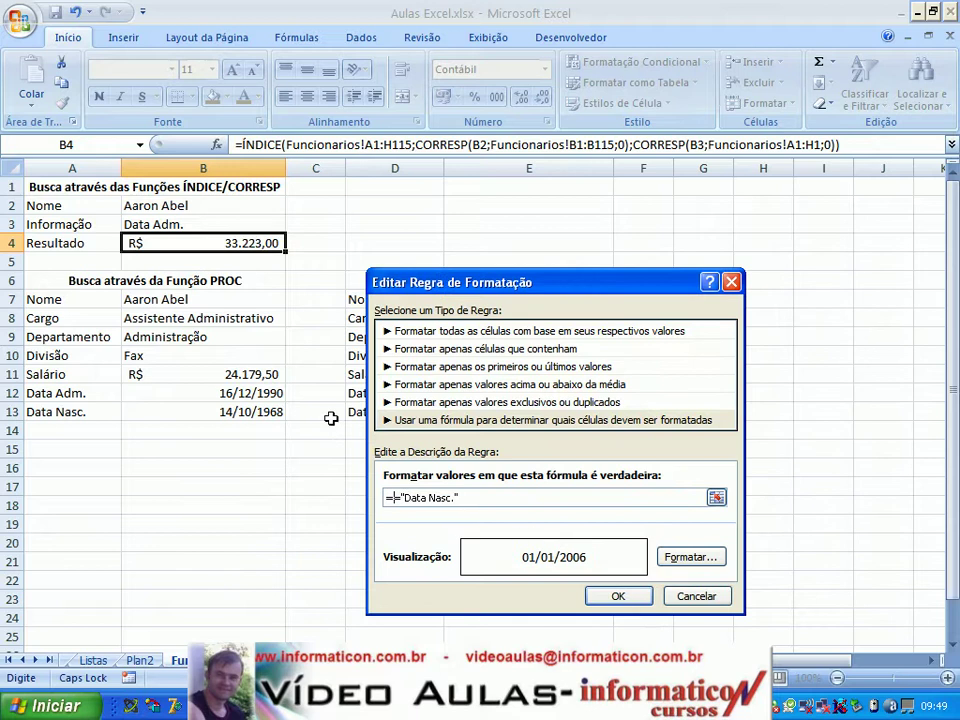
pyautogui.press('BackSpace')
pyautogui.click(196, 225)
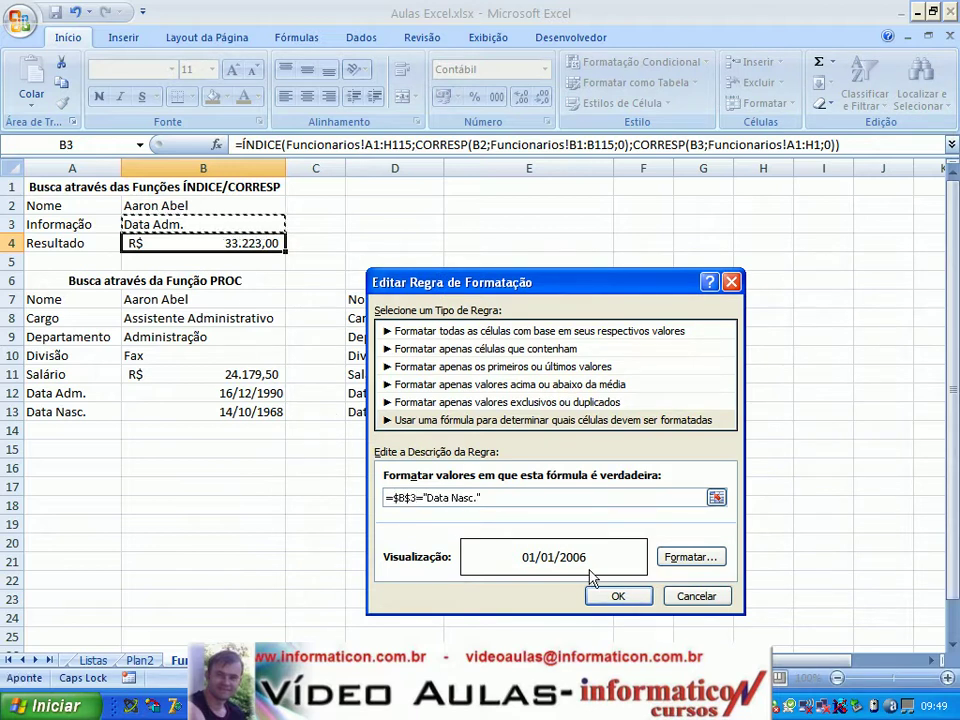
pyautogui.click(618, 596)
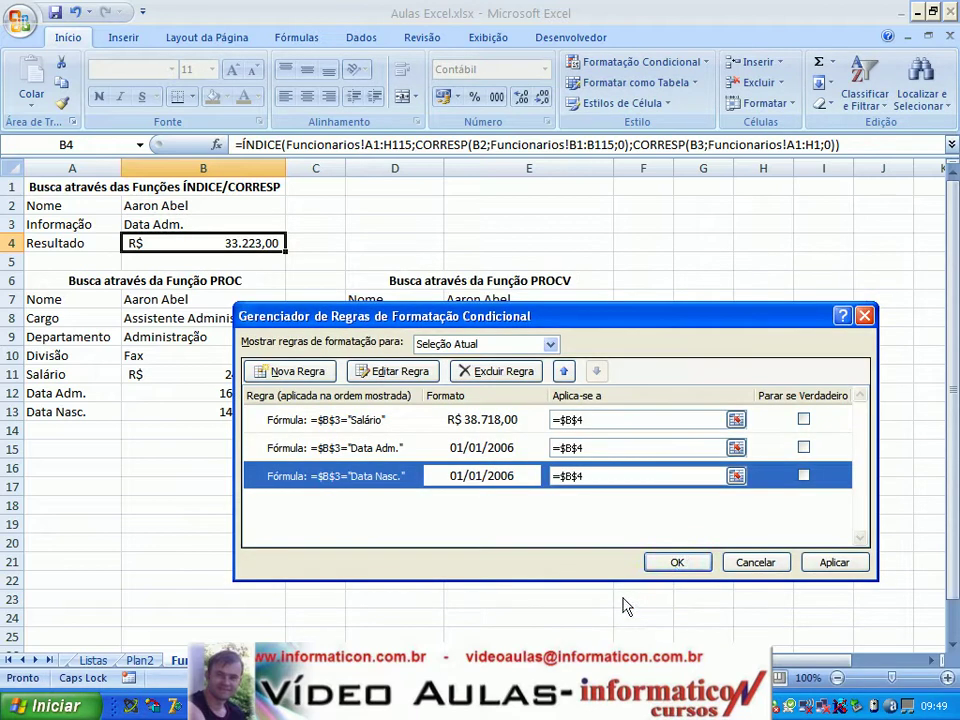
pyautogui.click(677, 563)
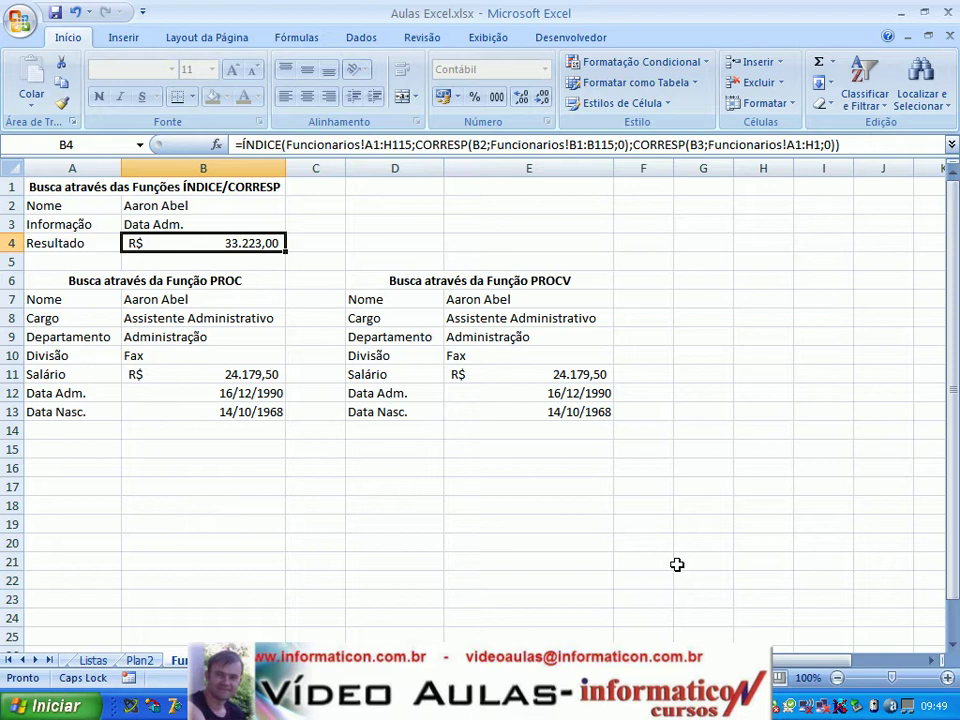
pyautogui.click(435, 469)
pyautogui.click(358, 228)
pyautogui.click(326, 206)
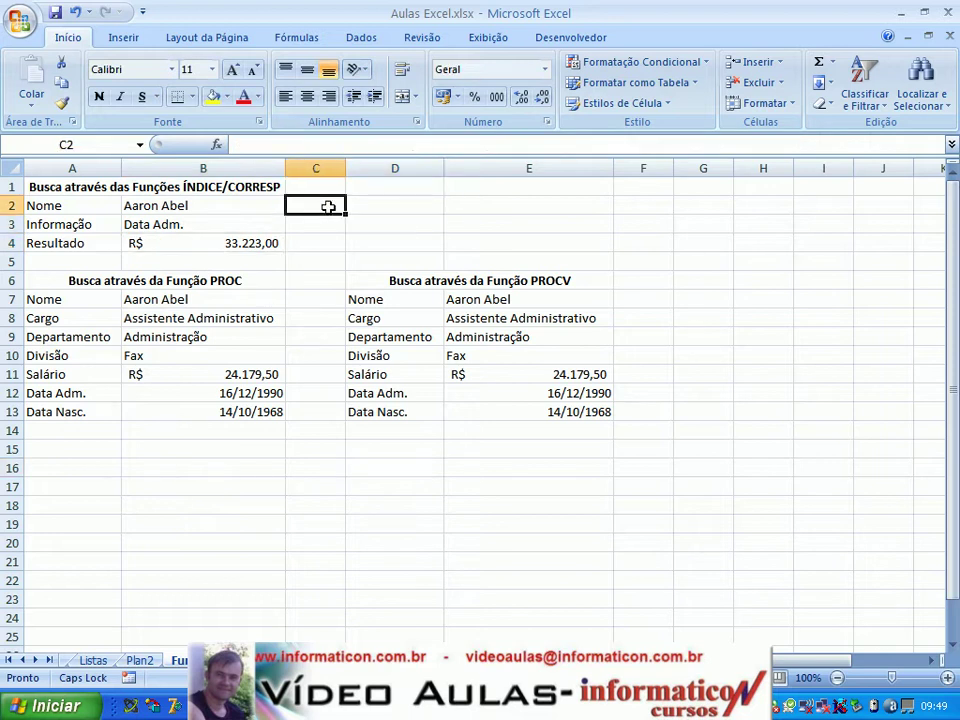
pyautogui.click(313, 240)
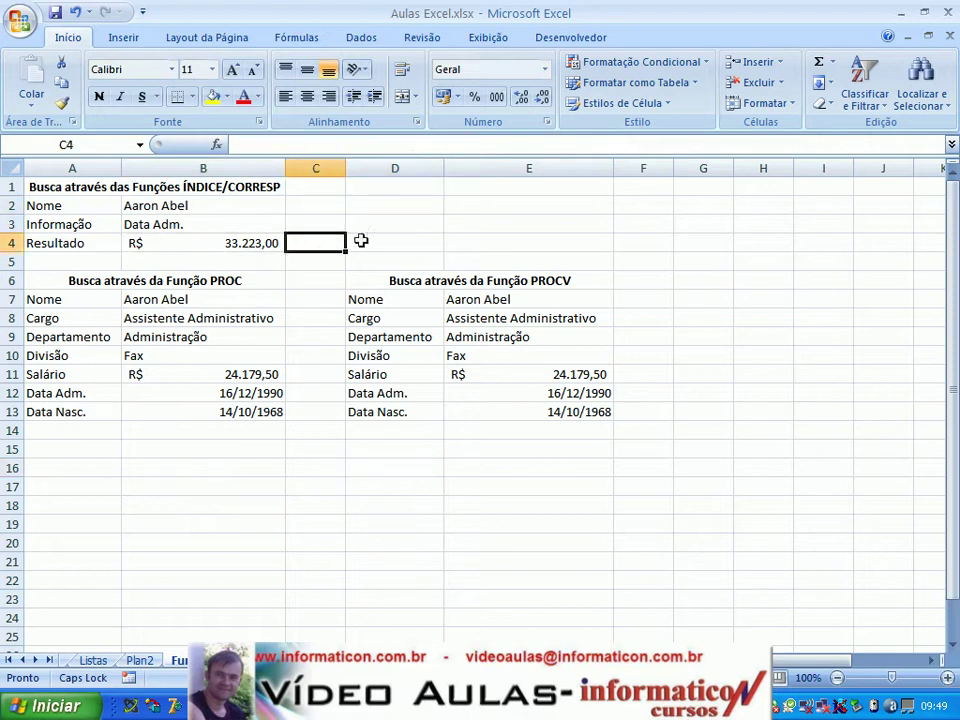
pyautogui.click(362, 240)
# Test the ÍNDICE/CORRESP result with Informação set to Cargo and Salário, and return B3 to Data Adm.
pyautogui.click(276, 229)
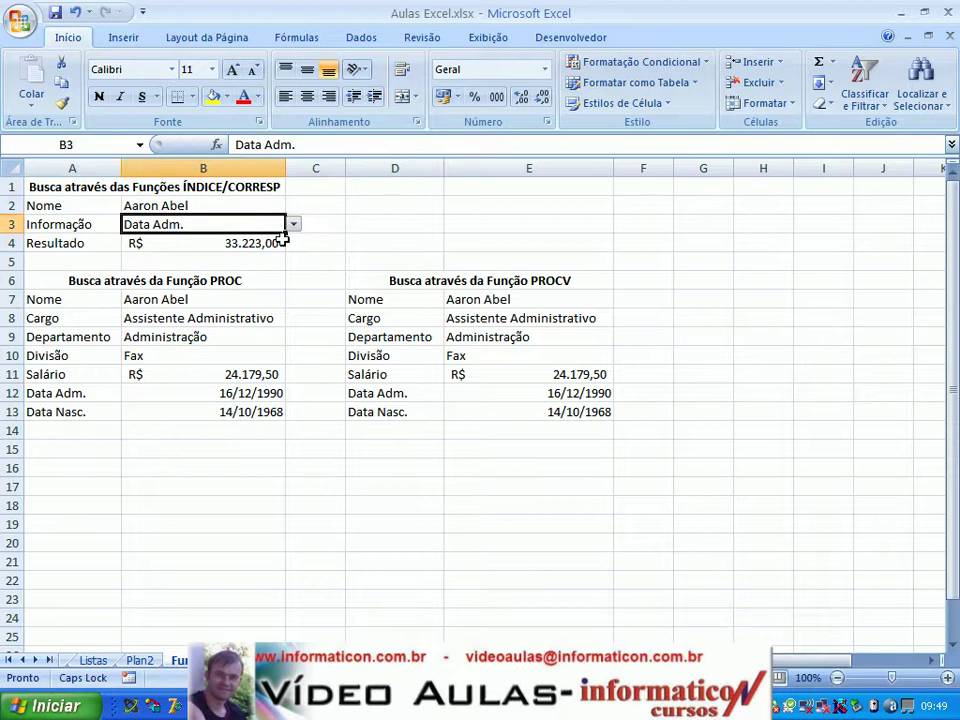
pyautogui.click(294, 224)
pyautogui.click(210, 240)
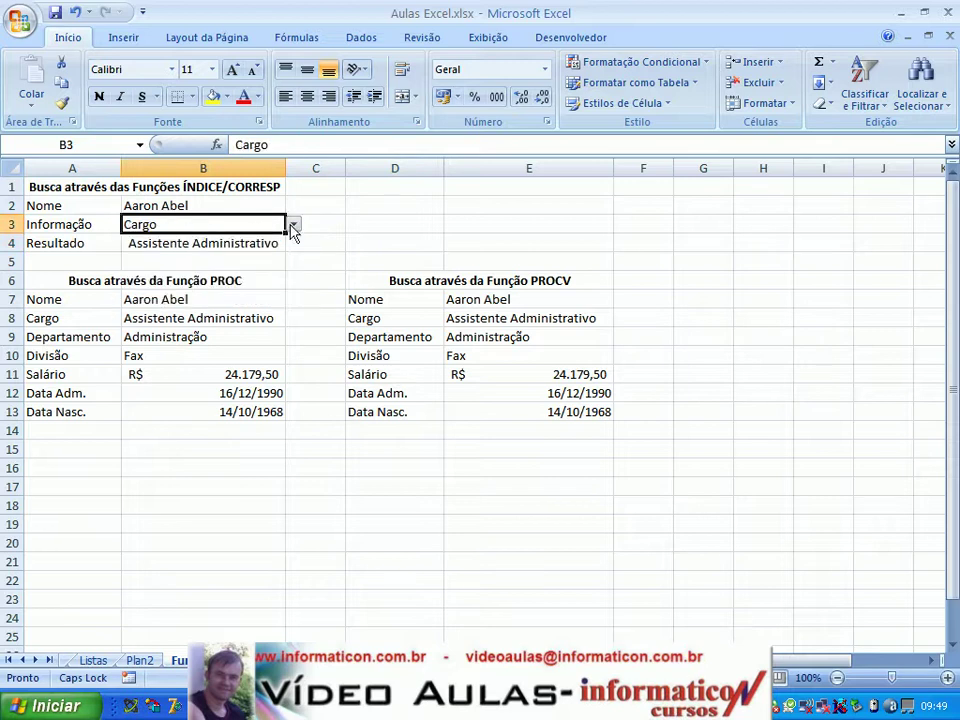
pyautogui.click(294, 224)
pyautogui.click(199, 276)
pyautogui.click(294, 224)
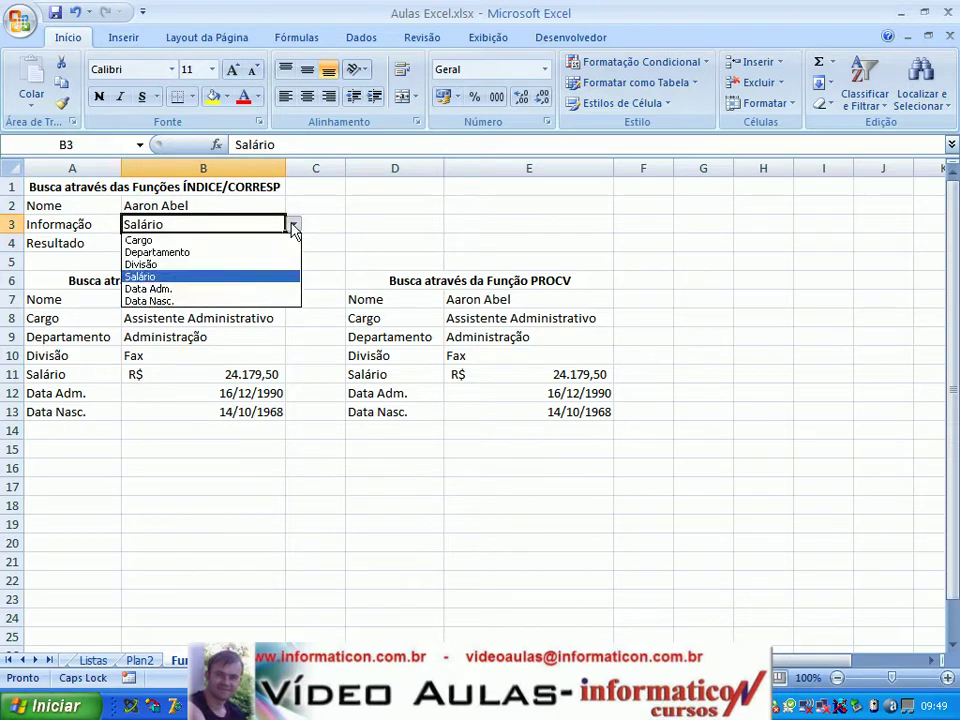
pyautogui.click(197, 289)
pyautogui.click(349, 204)
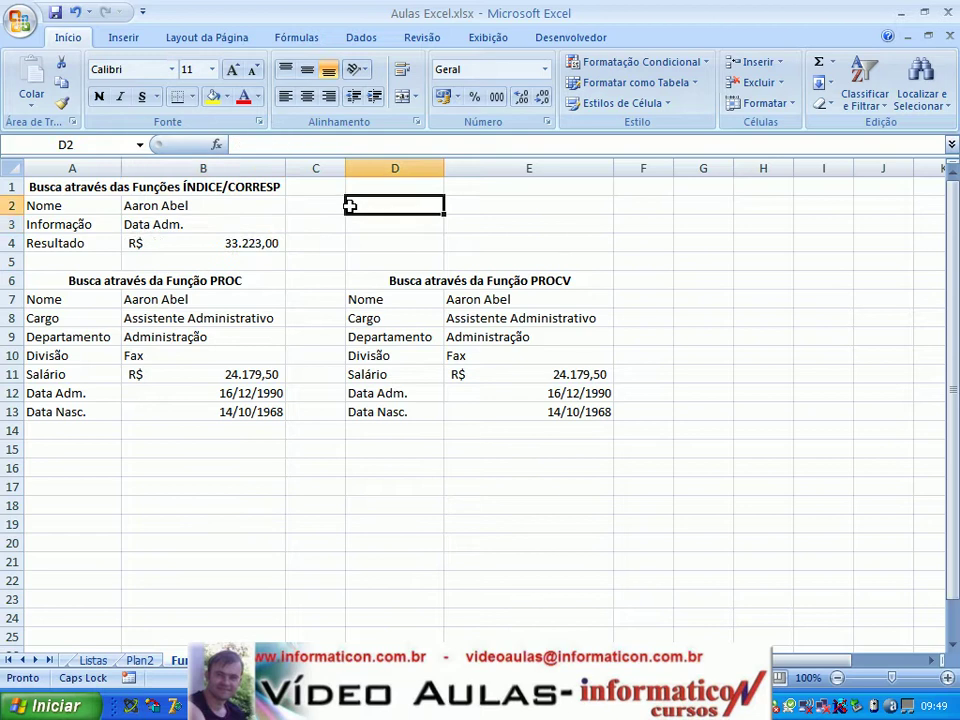
pyautogui.click(320, 240)
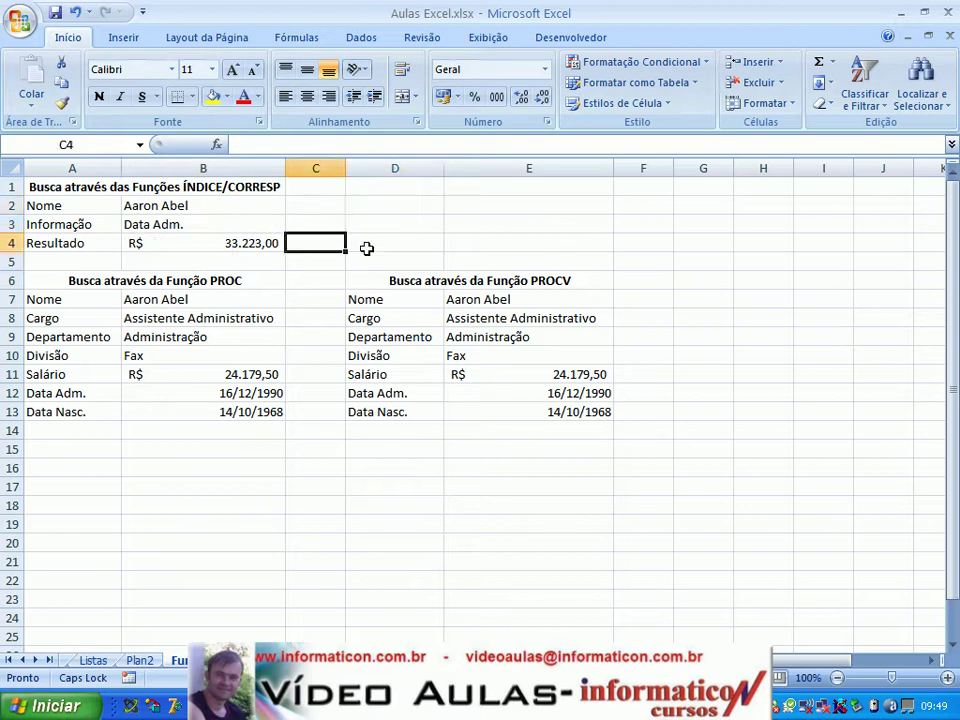
pyautogui.click(366, 249)
pyautogui.click(304, 246)
pyautogui.click(356, 243)
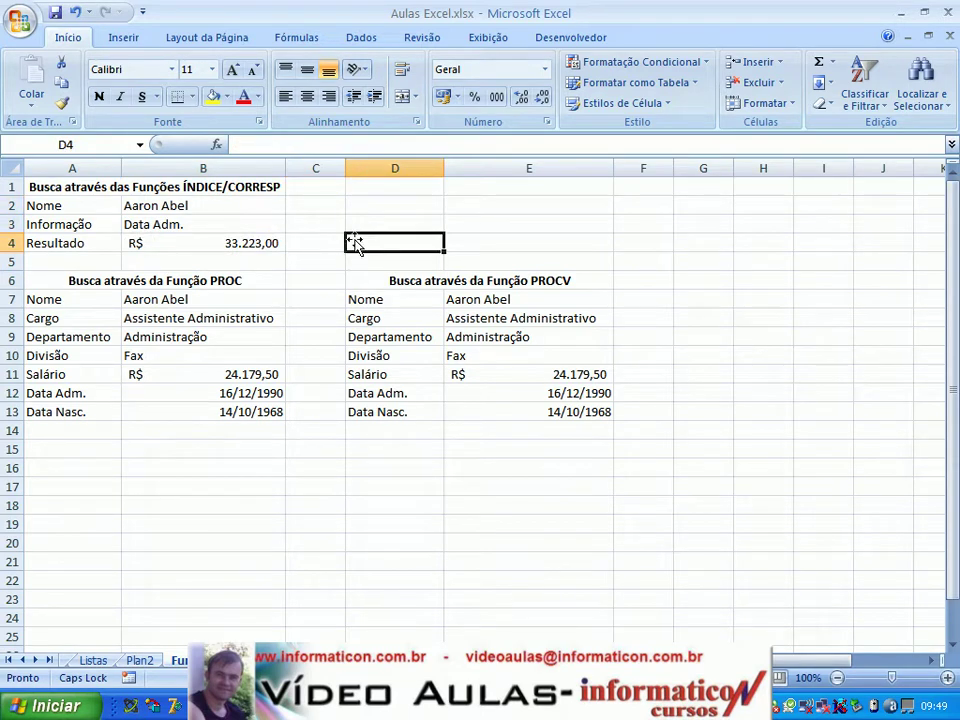
pyautogui.click(330, 238)
pyautogui.click(335, 226)
pyautogui.click(377, 227)
pyautogui.click(377, 246)
# Examine the PROCV block from its heading down to the Divisão formula in E10.
pyautogui.click(521, 282)
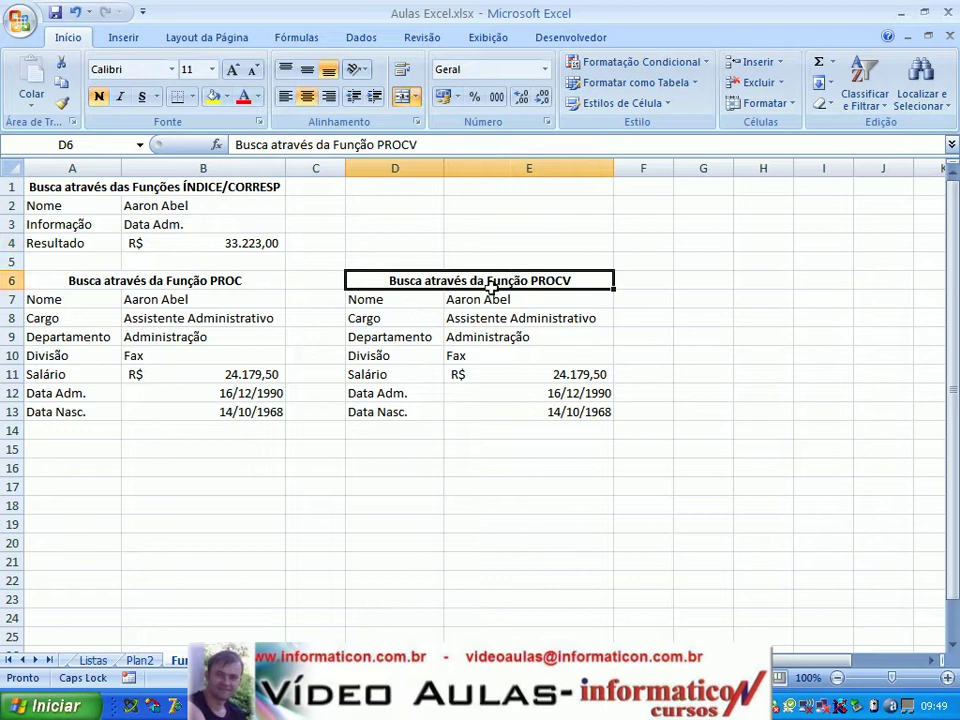
pyautogui.moveTo(492, 285); pyautogui.dragTo(506, 349)
pyautogui.click(541, 350)
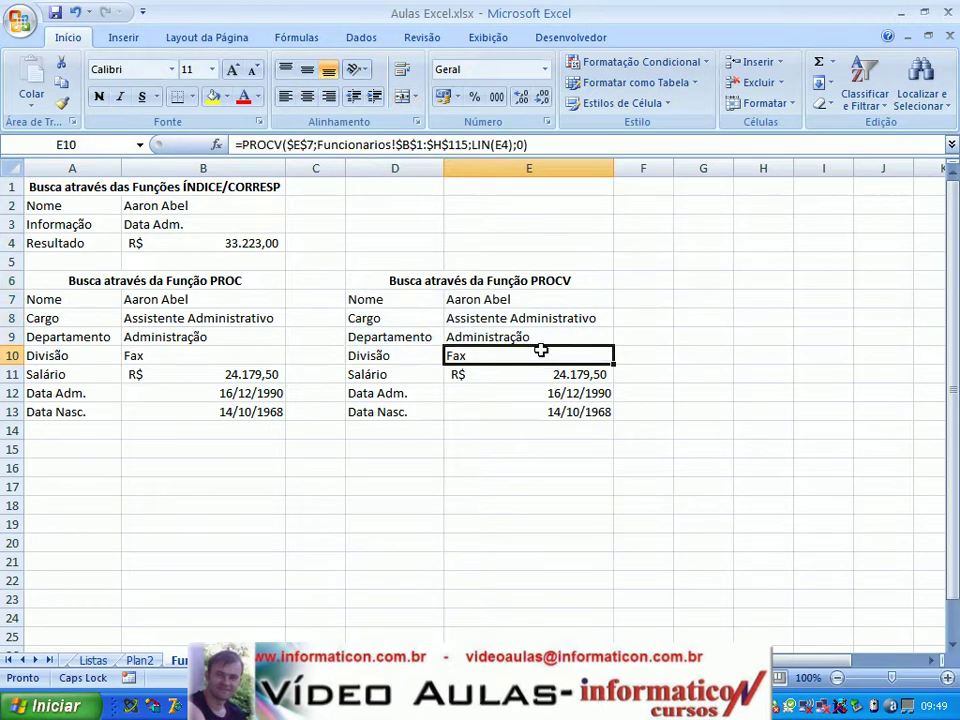